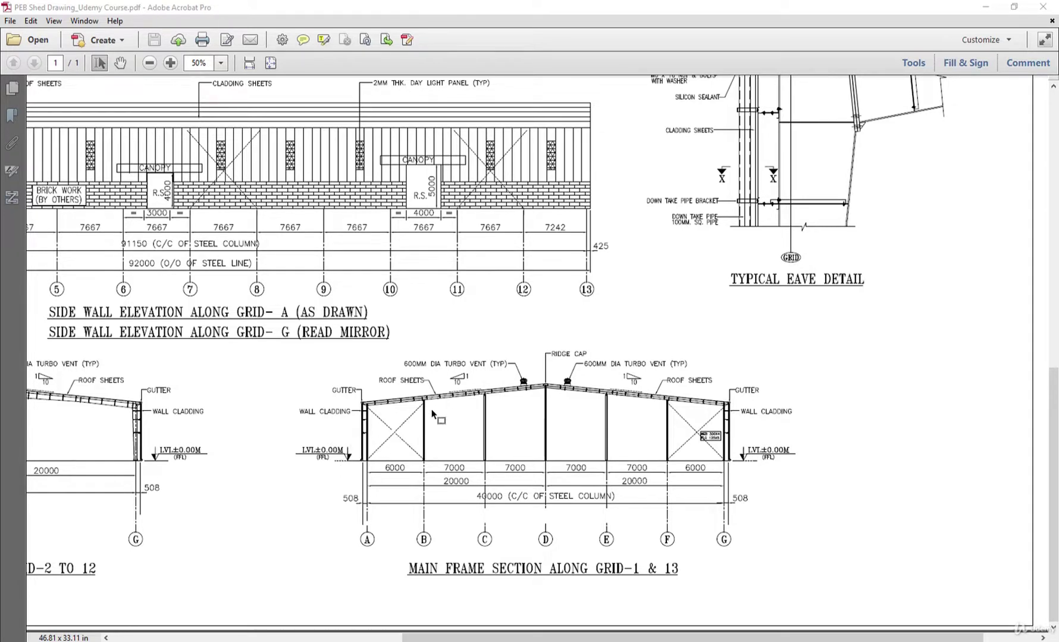
- Zoom into the drawing's main frame section to read the 6000 and 7000 bay widths
{"action": "scroll", "coordinate": [423, 408], "scroll_direction": "up", "scroll_amount": 2}
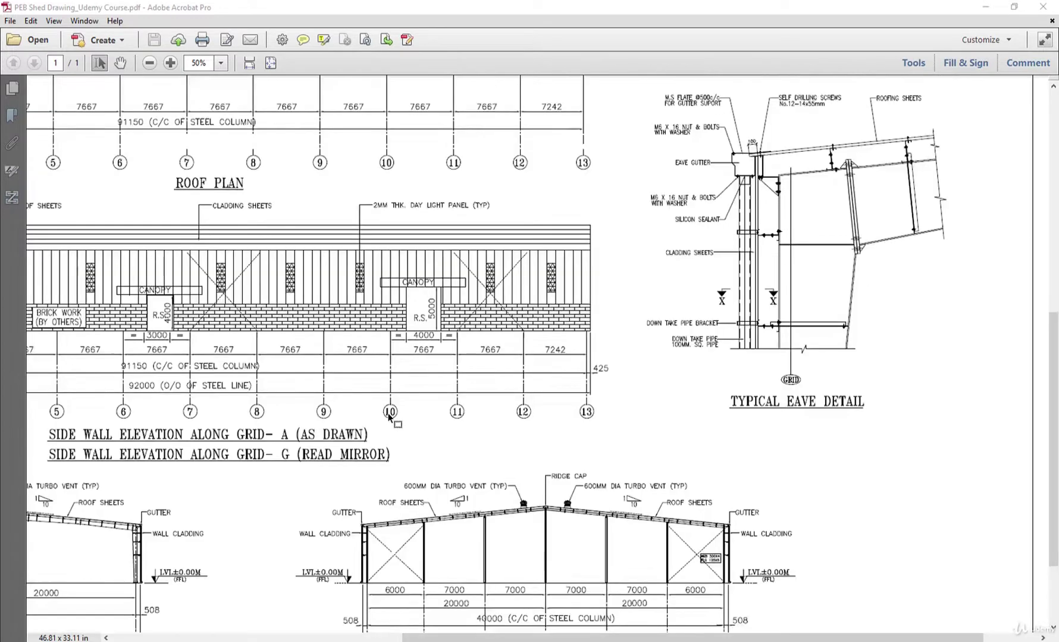
{"action": "scroll", "coordinate": [452, 540], "scroll_direction": "up", "scroll_amount": 3}
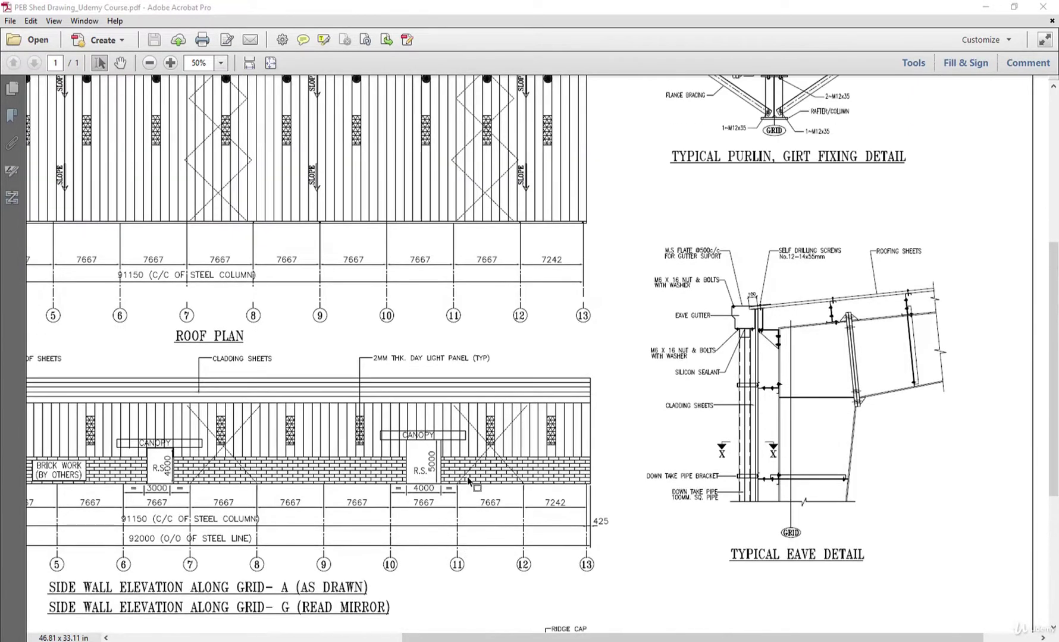
{"action": "scroll", "coordinate": [469, 475], "scroll_direction": "down", "scroll_amount": 3}
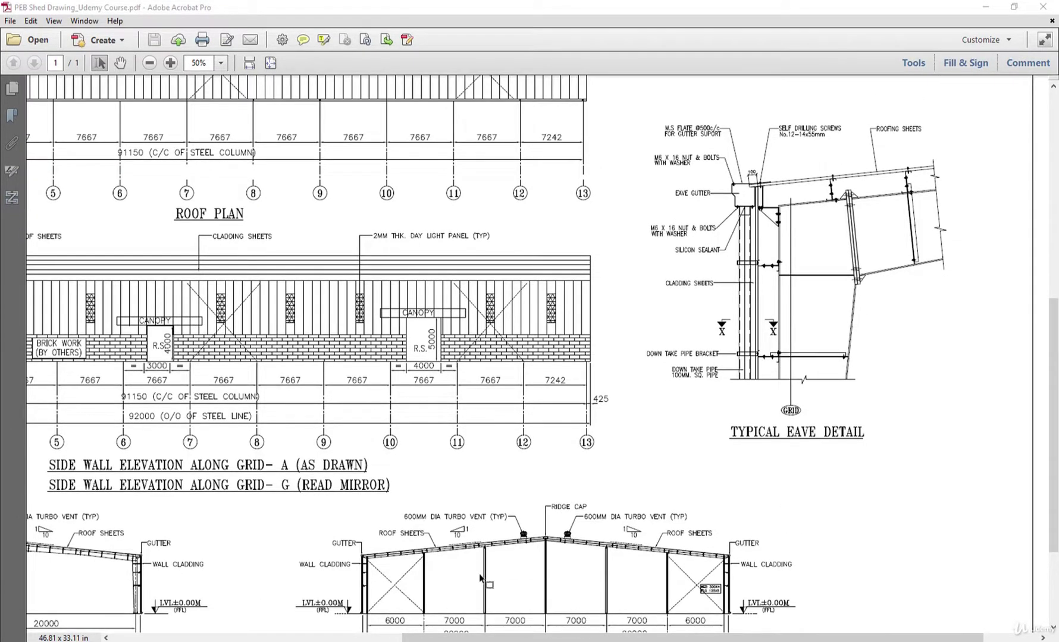
{"action": "left_click", "coordinate": [488, 584]}
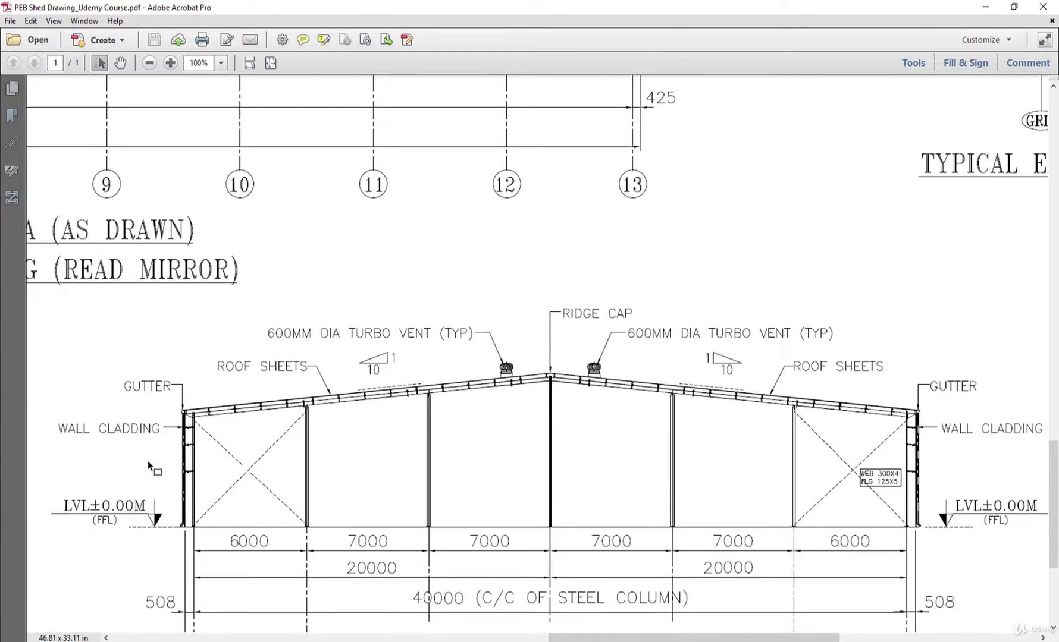
{"action": "scroll", "coordinate": [216, 413], "scroll_direction": "up", "scroll_amount": 3, "text": "ctrl"}
{"action": "scroll", "coordinate": [212, 403], "scroll_direction": "down", "scroll_amount": 2, "text": "ctrl"}
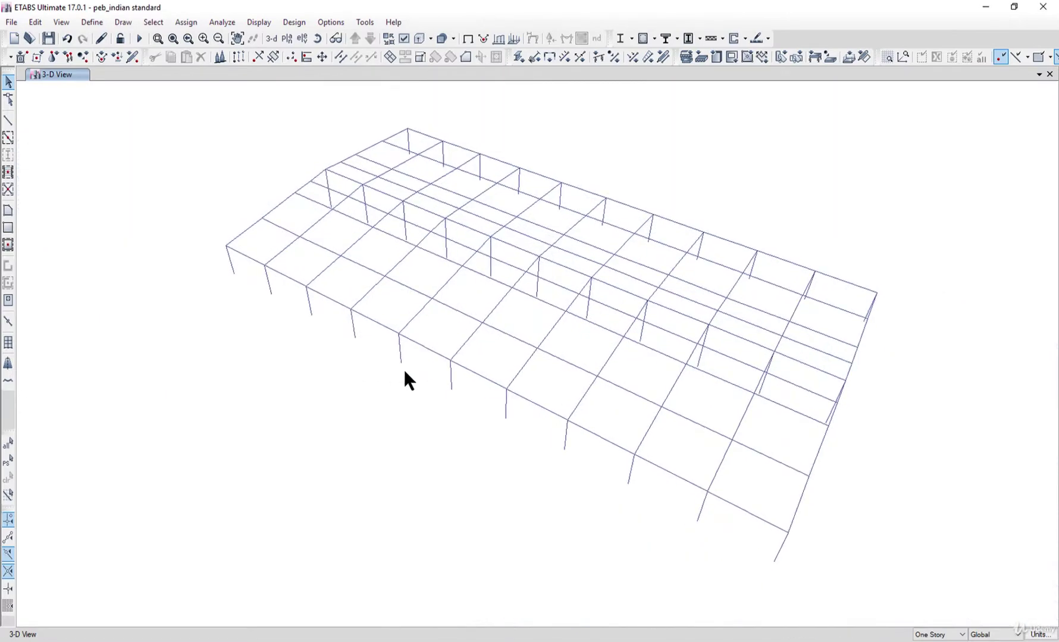
- Orbit the model and window-select the members of the end gable frame
{"action": "middle_click_drag", "start_coordinate": [404, 370], "coordinate": [271, 409], "text": "shift"}
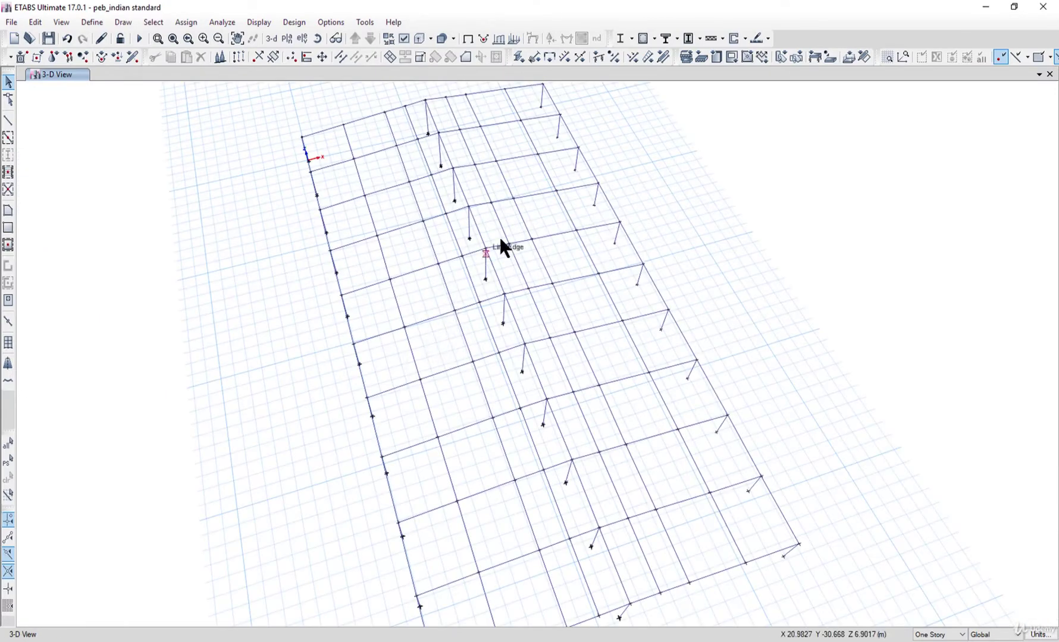
{"action": "middle_click_drag", "start_coordinate": [513, 231], "coordinate": [539, 301], "text": "shift"}
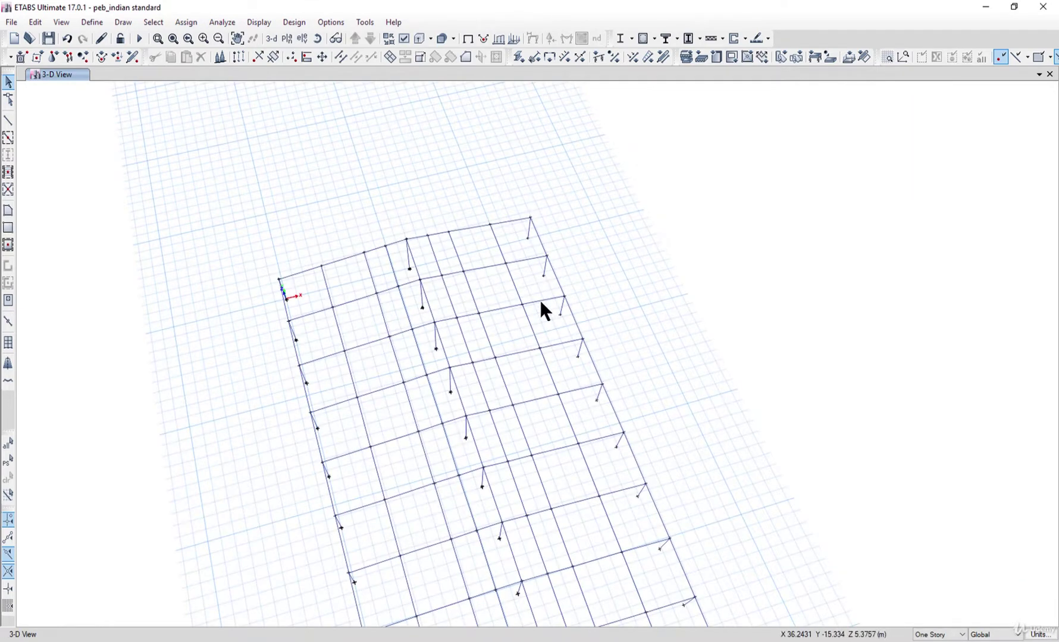
{"action": "middle_click_drag", "start_coordinate": [550, 300], "coordinate": [591, 383], "text": "shift"}
{"action": "left_click_drag", "start_coordinate": [228, 127], "coordinate": [651, 234]}
{"action": "scroll", "coordinate": [449, 214], "scroll_direction": "up", "scroll_amount": 3}
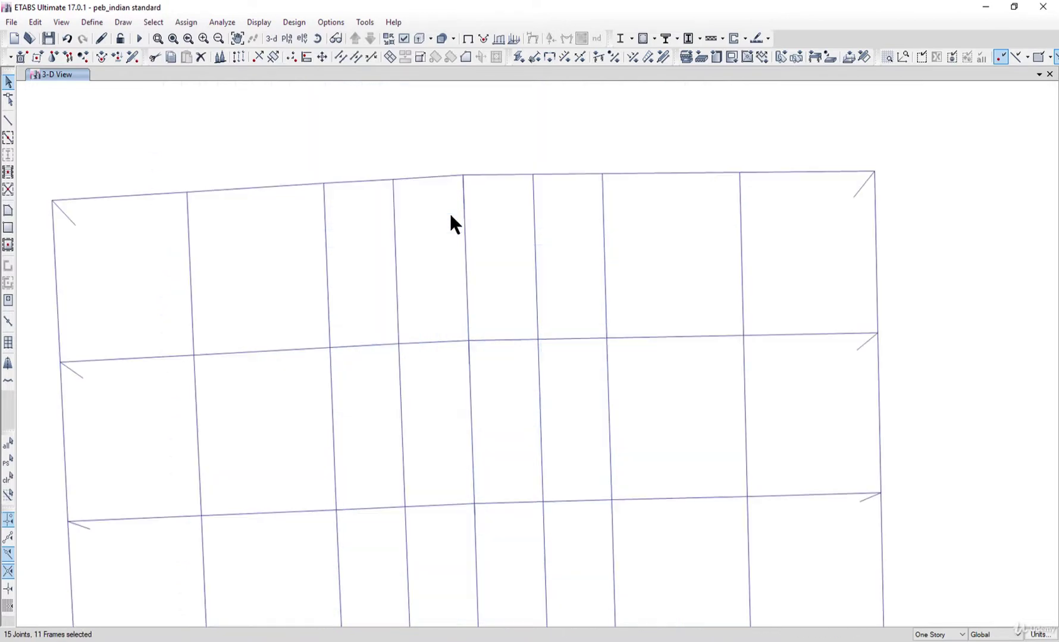
{"action": "left_click", "coordinate": [465, 217]}
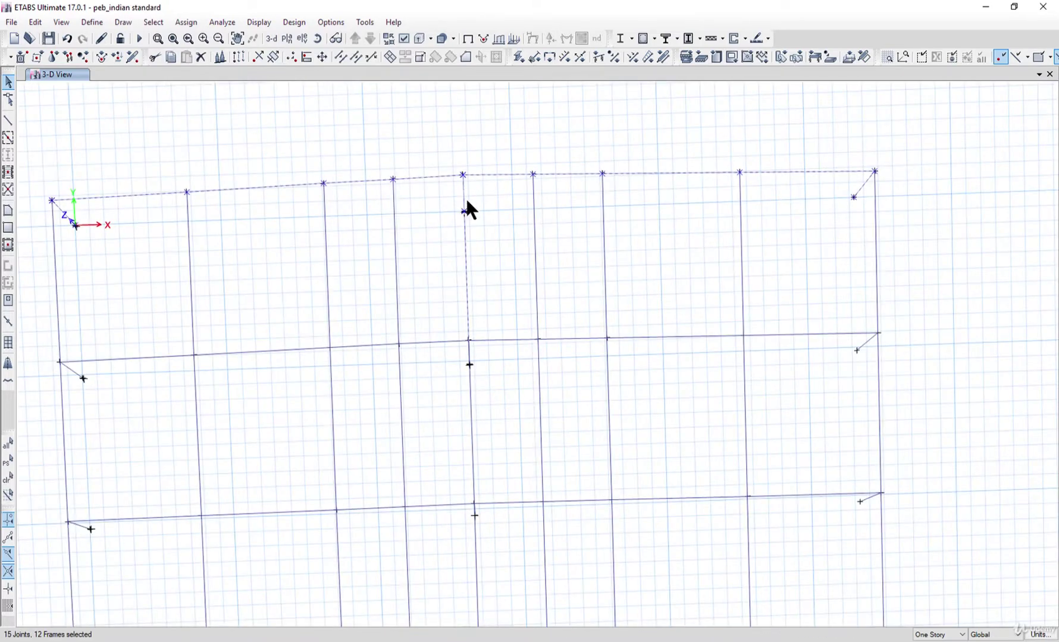
{"action": "left_click", "coordinate": [466, 258]}
- Return to the default 3-D view and bring up Edit > Replicate with its dy value -7.667 selected
{"action": "left_click", "coordinate": [271, 38]}
{"action": "scroll", "coordinate": [353, 184], "scroll_direction": "up", "scroll_amount": 3}
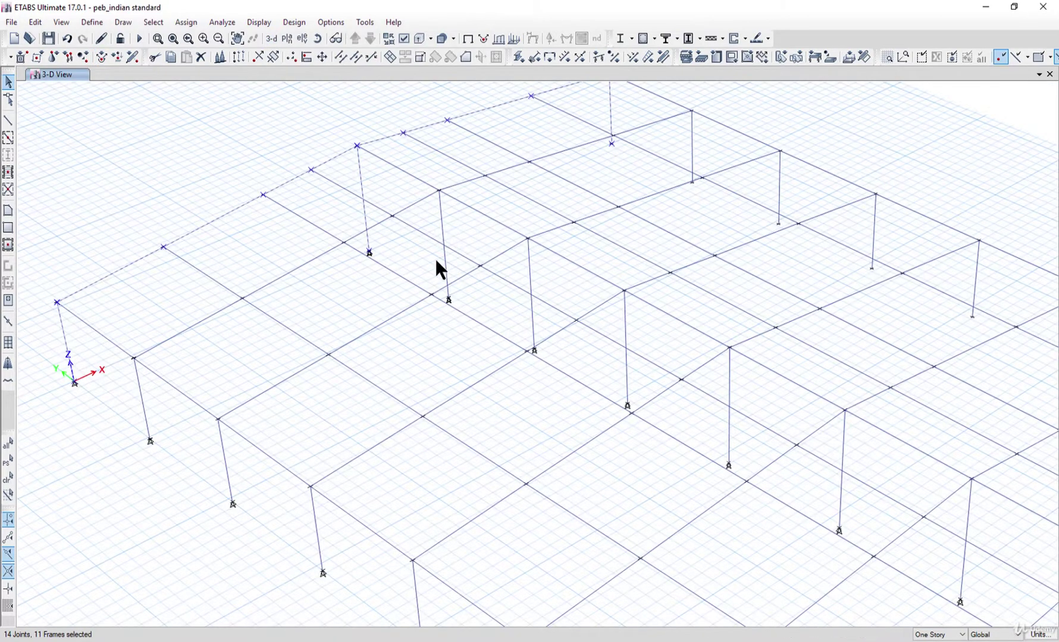
{"action": "scroll", "coordinate": [435, 257], "scroll_direction": "down", "scroll_amount": 3}
{"action": "scroll", "coordinate": [399, 225], "scroll_direction": "up", "scroll_amount": 4}
{"action": "scroll", "coordinate": [396, 221], "scroll_direction": "down", "scroll_amount": 4}
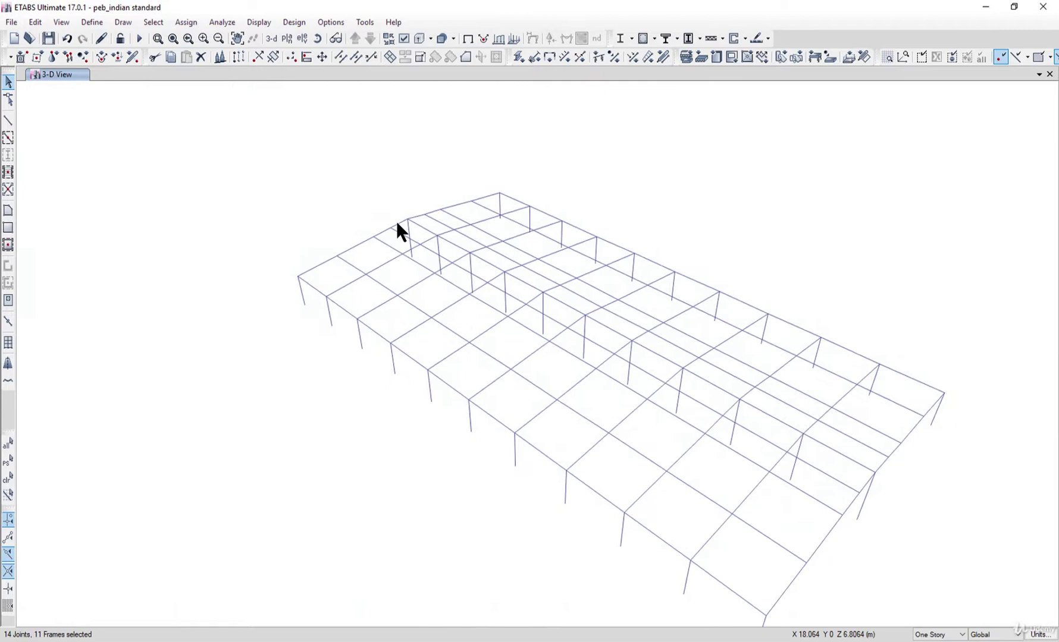
{"action": "left_click", "coordinate": [35, 22]}
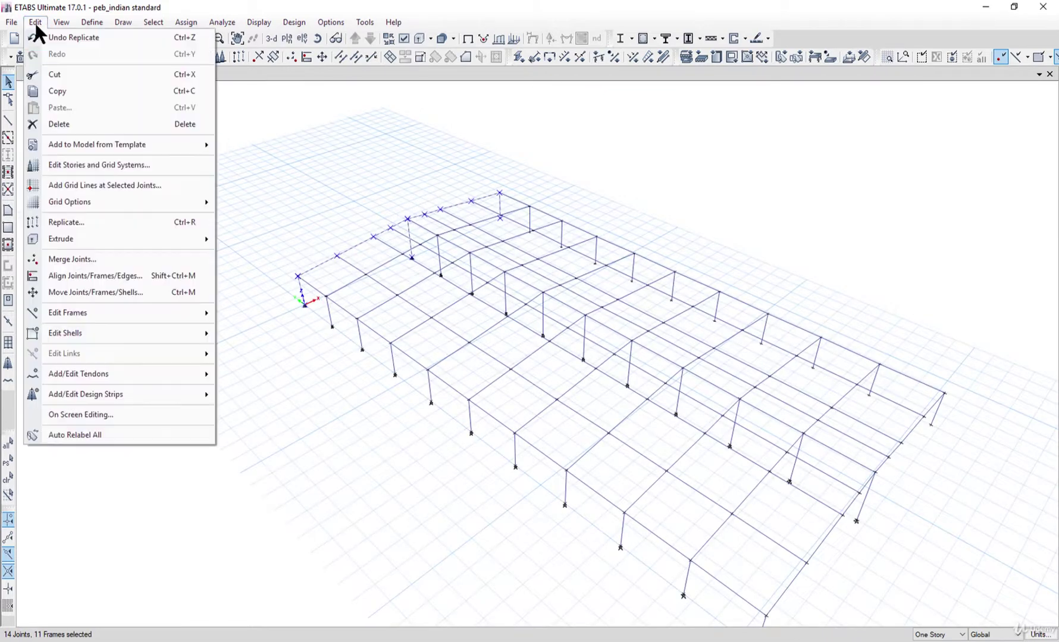
{"action": "left_click", "coordinate": [99, 221]}
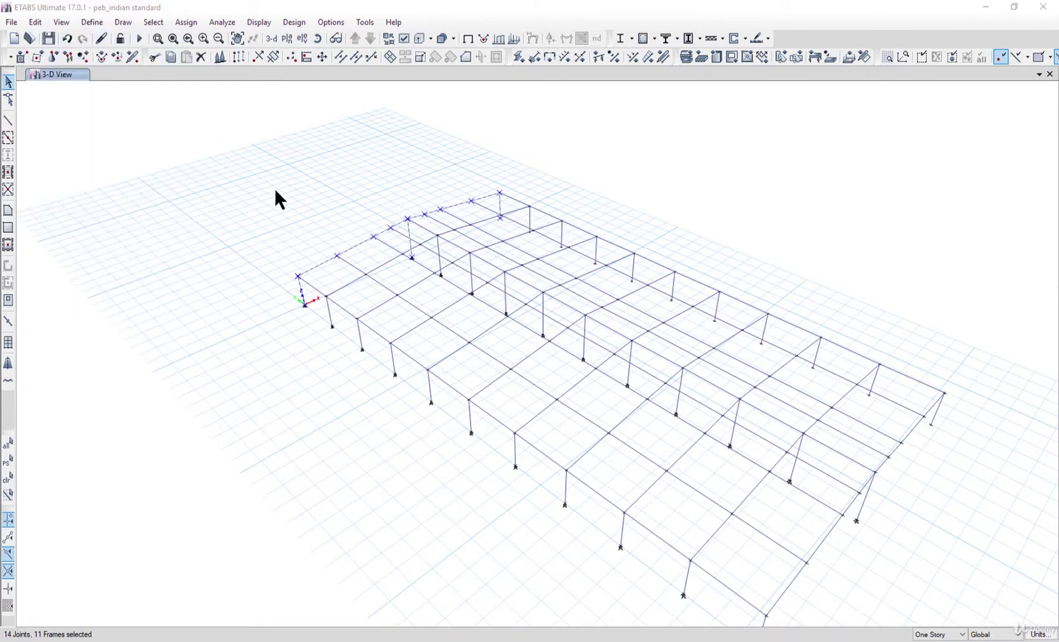
{"action": "left_click_drag", "start_coordinate": [151, 209], "coordinate": [124, 222]}
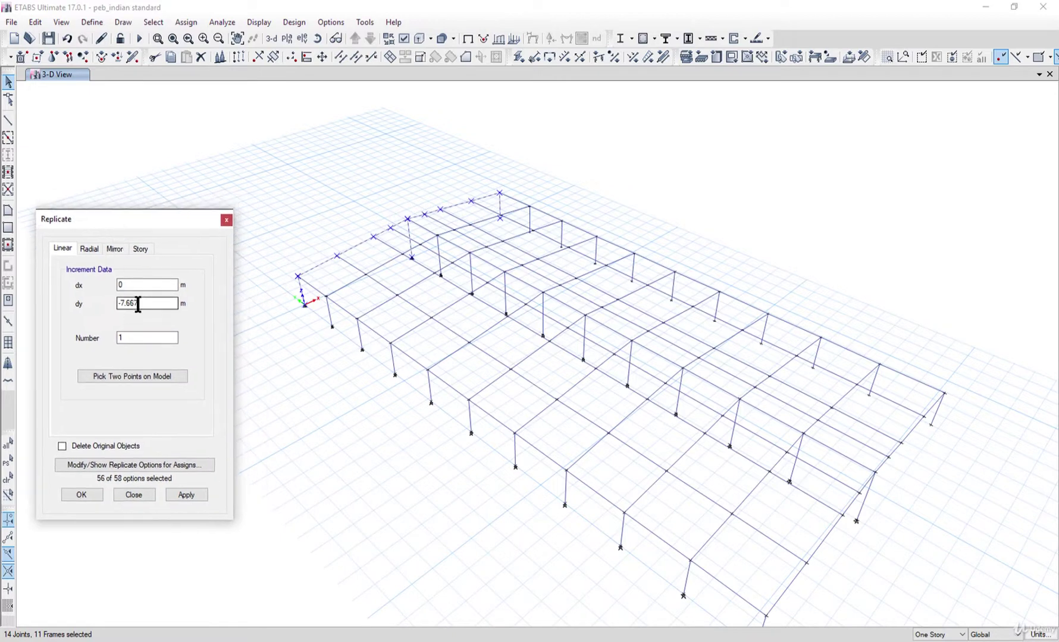
{"action": "left_click_drag", "start_coordinate": [147, 303], "coordinate": [116, 303]}
- In the PDF, scroll the side wall elevation to grids 1–2 to read the 7242 end bay
{"action": "key", "text": "alt+Tab"}
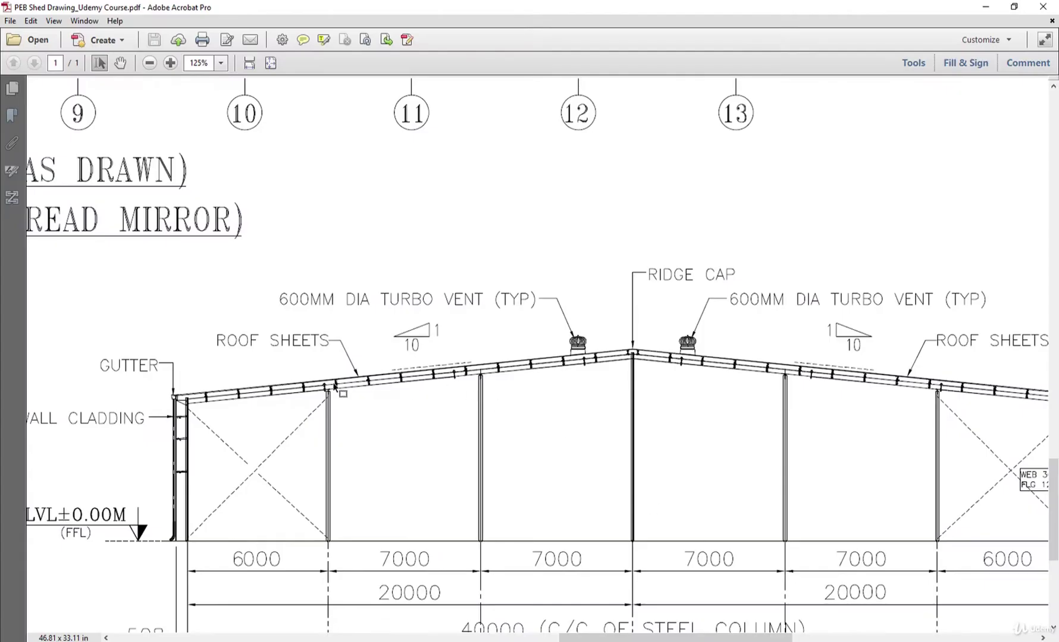
{"action": "scroll", "coordinate": [336, 384], "scroll_direction": "up", "scroll_amount": 1}
{"action": "scroll", "coordinate": [339, 351], "scroll_direction": "up", "scroll_amount": 3}
{"action": "scroll", "coordinate": [279, 322], "scroll_direction": "left", "scroll_amount": 20}
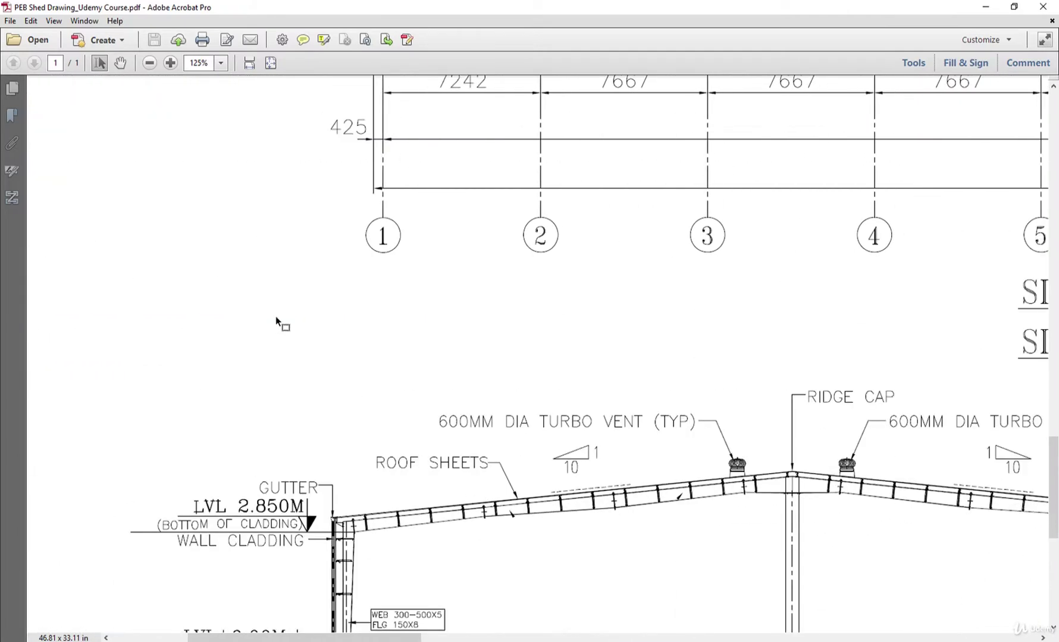
{"action": "scroll", "coordinate": [389, 315], "scroll_direction": "up", "scroll_amount": 4}
{"action": "scroll", "coordinate": [489, 280], "scroll_direction": "up", "scroll_amount": 2}
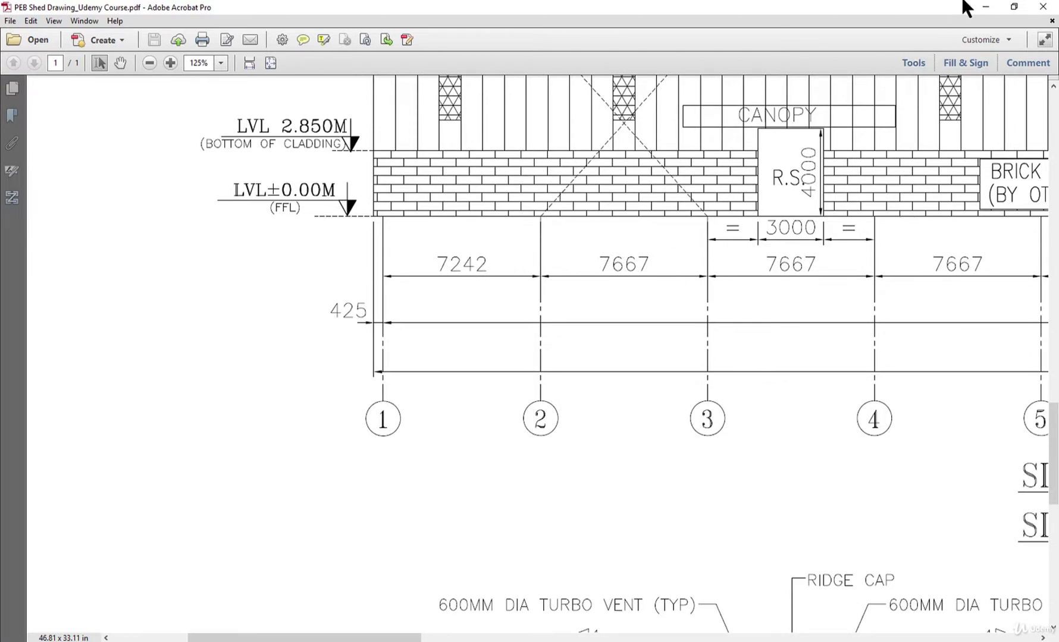
- Back in ETABS, change the Replicate dy offset from -7.242 to 7.242 and apply it
{"action": "left_click", "coordinate": [985, 7]}
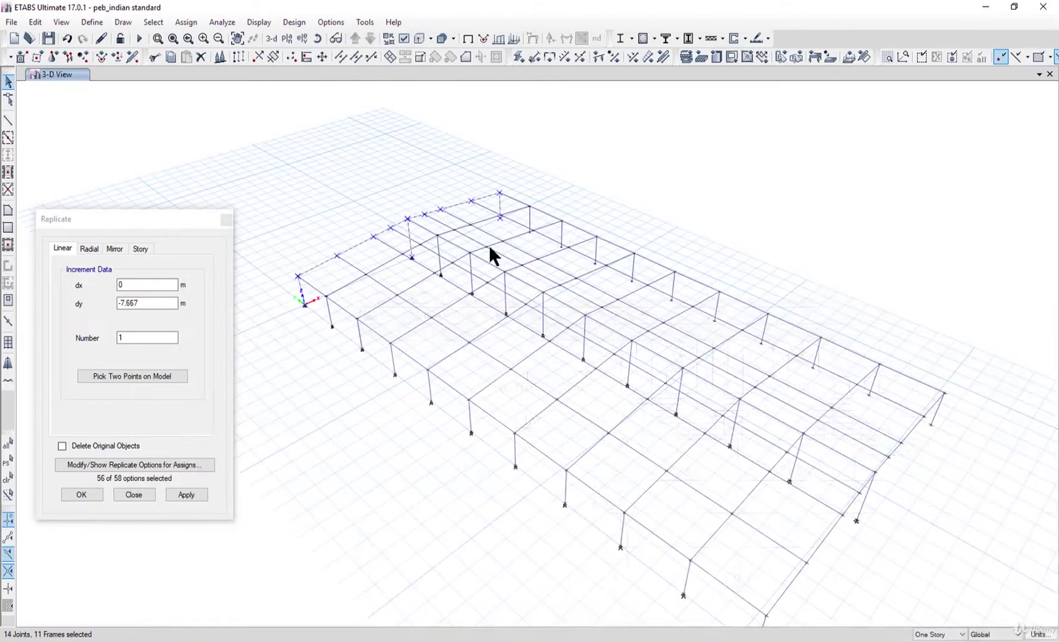
{"action": "left_click", "coordinate": [148, 304]}
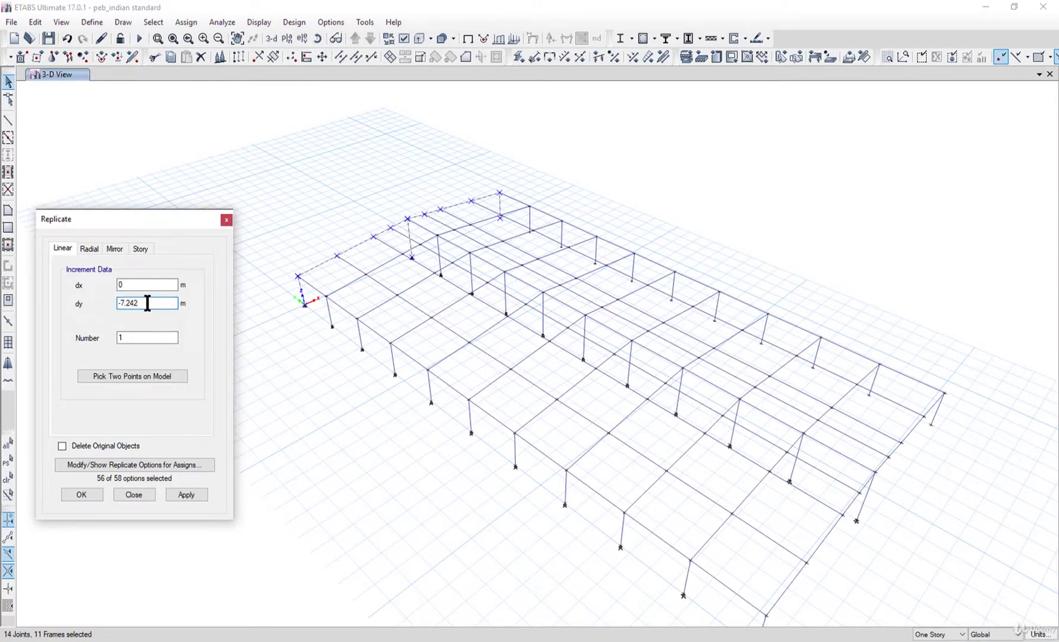
{"action": "left_click", "coordinate": [186, 489]}
{"action": "left_click_drag", "start_coordinate": [123, 305], "coordinate": [91, 305]}
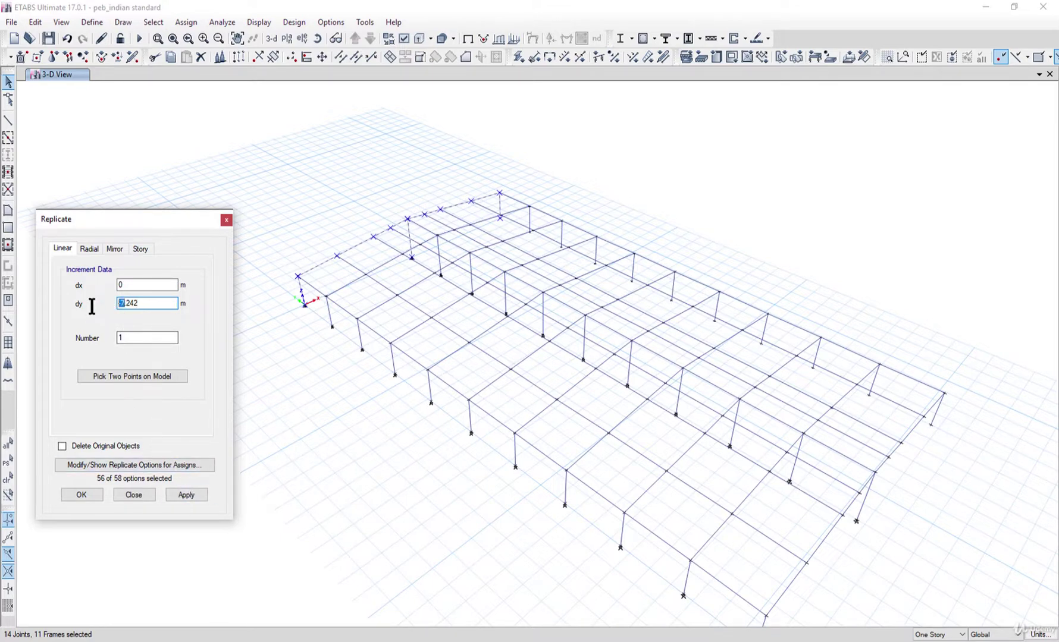
{"action": "left_click", "coordinate": [123, 303]}
{"action": "key", "text": "BackSpace"}
{"action": "scroll", "coordinate": [298, 296], "scroll_direction": "up", "scroll_amount": 3}
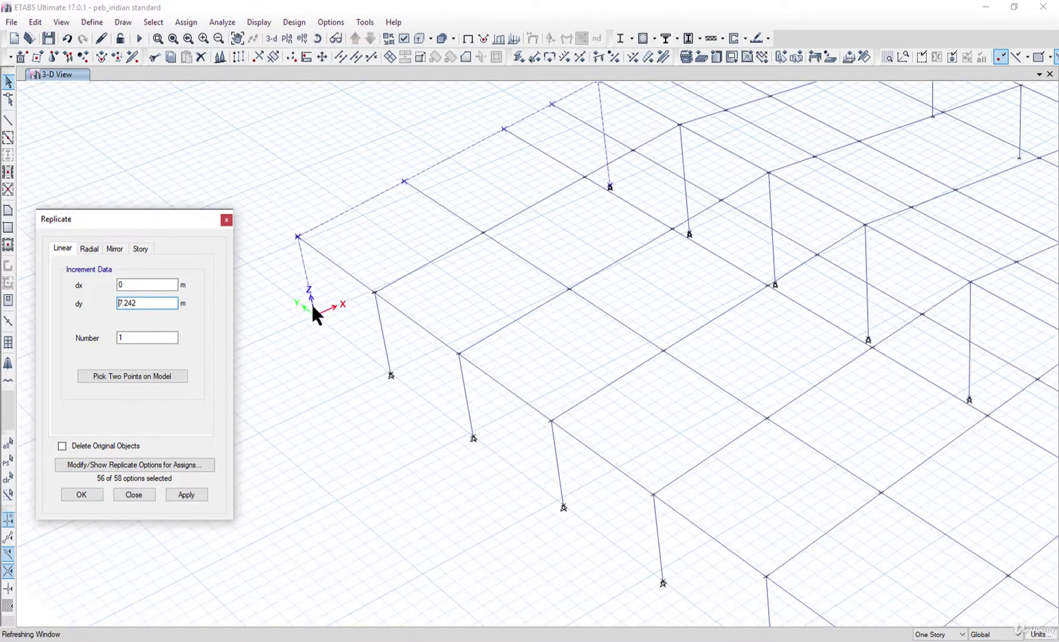
{"action": "left_click", "coordinate": [186, 495]}
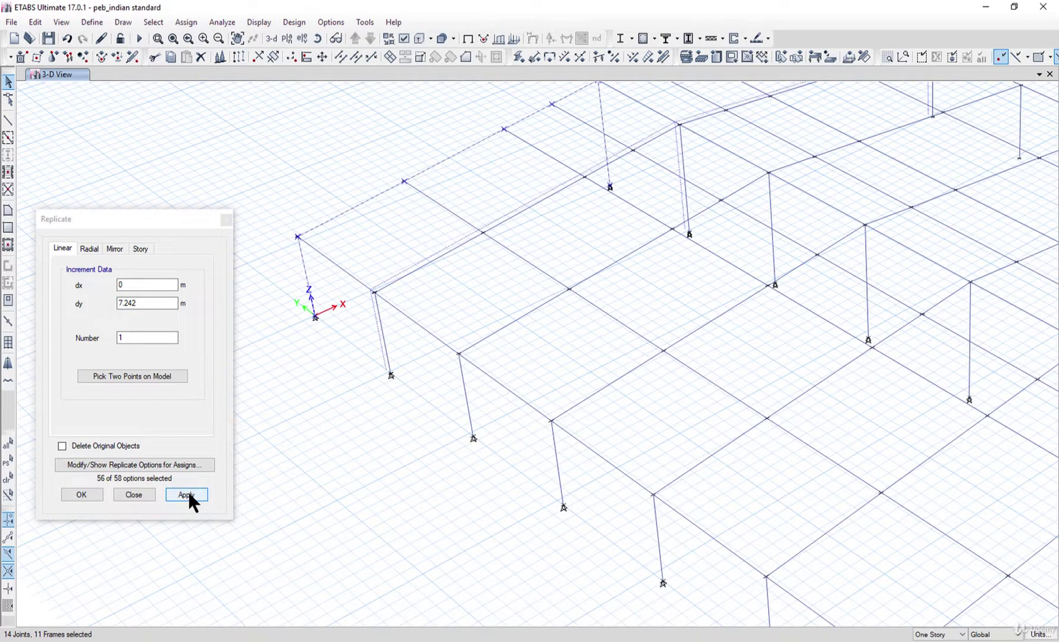
- Keep dy at positive 7.242, apply the frame copy and close the Replicate dialog with OK
{"action": "left_click", "coordinate": [149, 303]}
{"action": "left_click", "coordinate": [118, 304]}
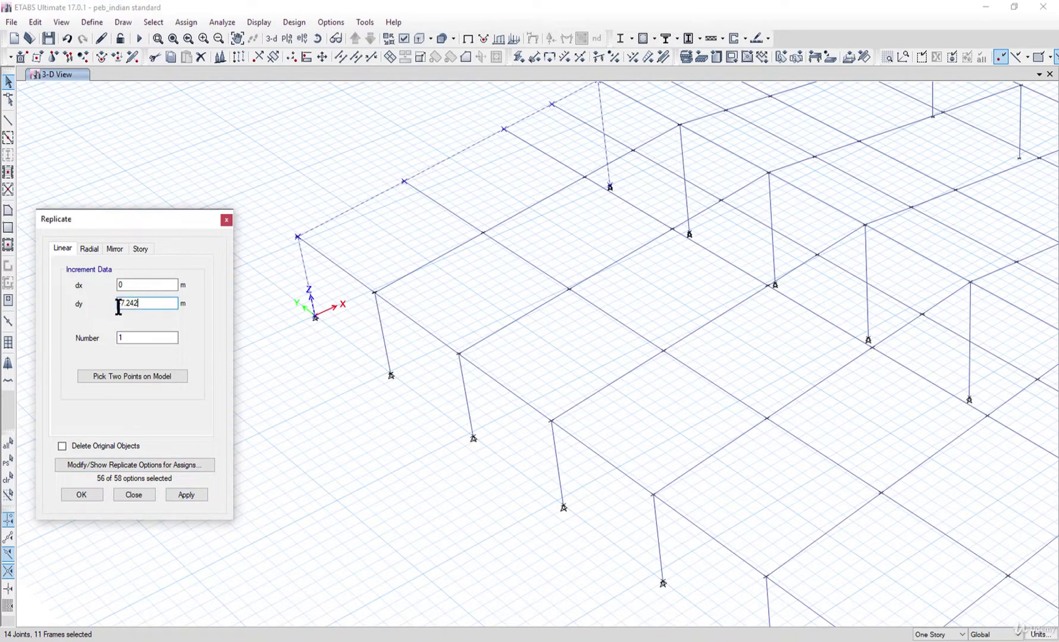
{"action": "type", "text": "-"}
{"action": "key", "text": "BackSpace"}
{"action": "left_click", "coordinate": [189, 492]}
{"action": "scroll", "coordinate": [259, 407], "scroll_direction": "down", "scroll_amount": 3}
{"action": "left_click", "coordinate": [193, 495]}
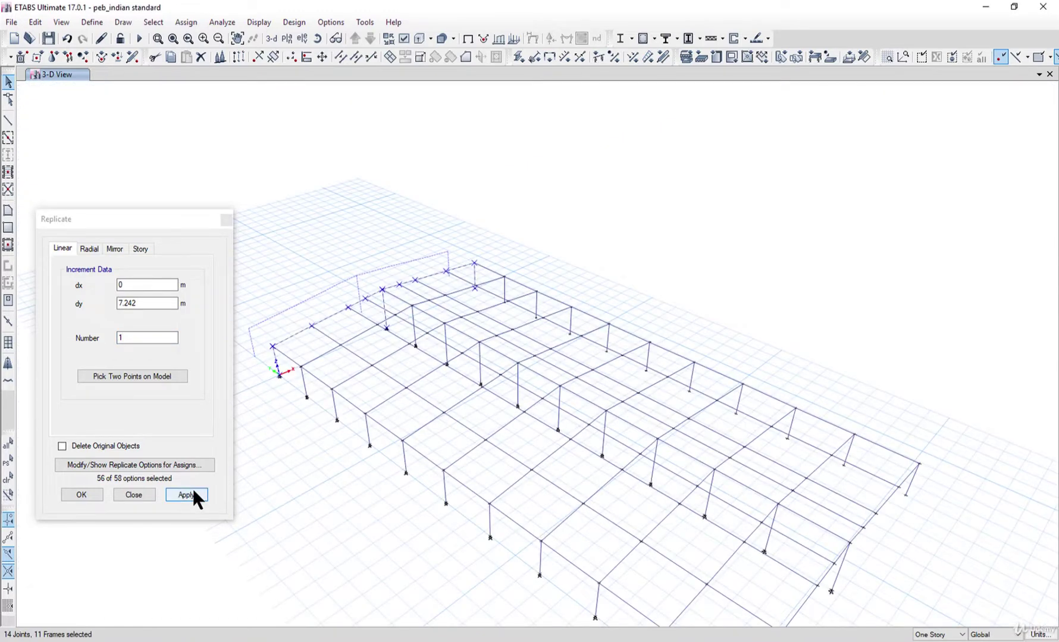
{"action": "left_click", "coordinate": [81, 495]}
- Select the four rafter segments of the new outer frame and delete them
{"action": "scroll", "coordinate": [309, 321], "scroll_direction": "up", "scroll_amount": 3}
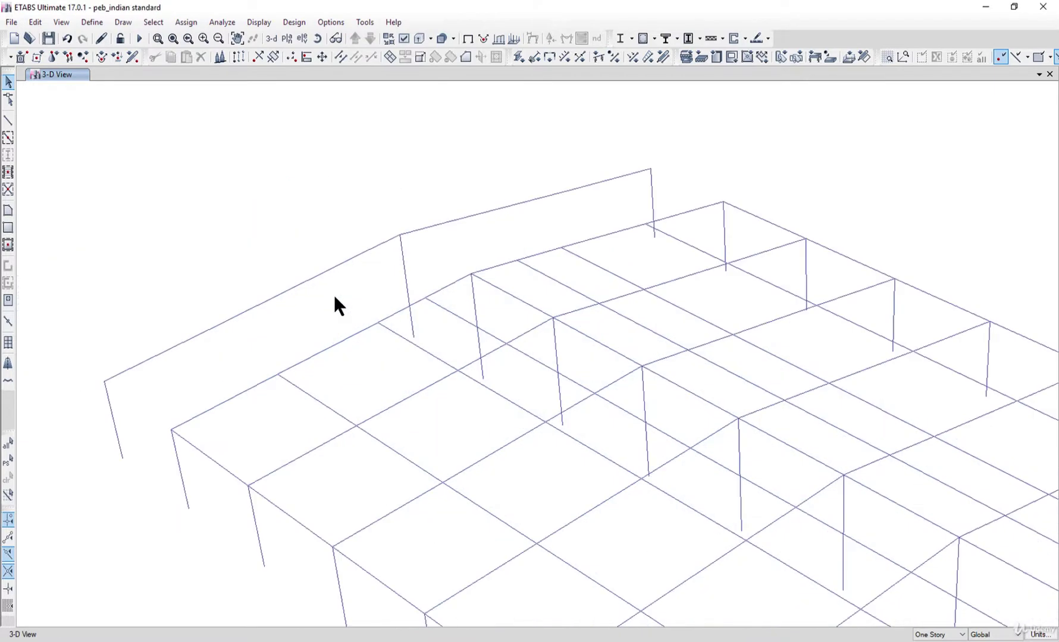
{"action": "middle_click_drag", "start_coordinate": [260, 405], "coordinate": [282, 401]}
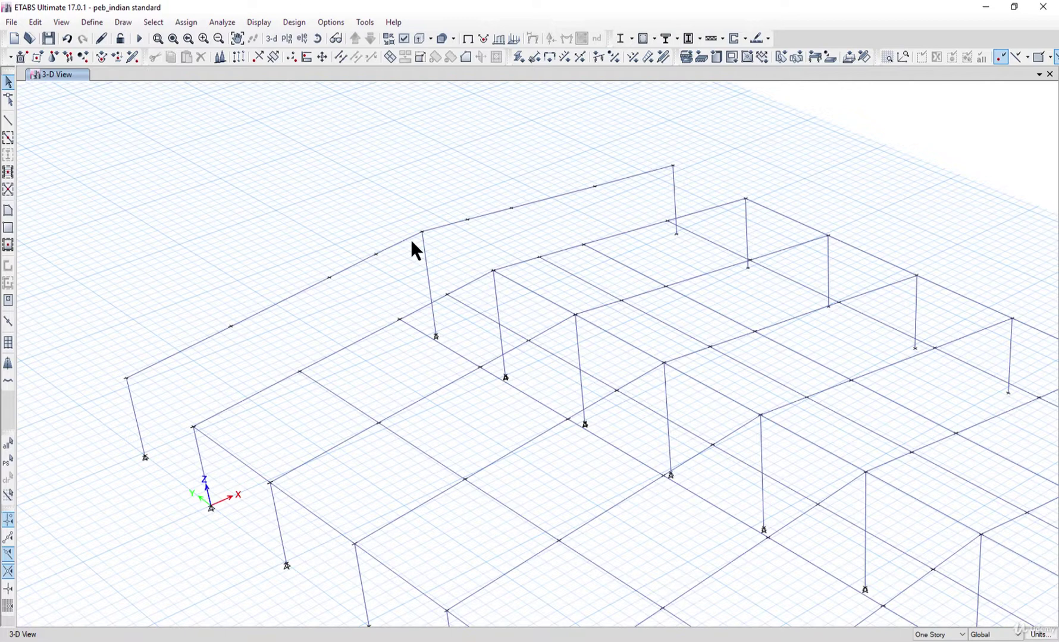
{"action": "left_click_drag", "start_coordinate": [401, 263], "coordinate": [326, 206]}
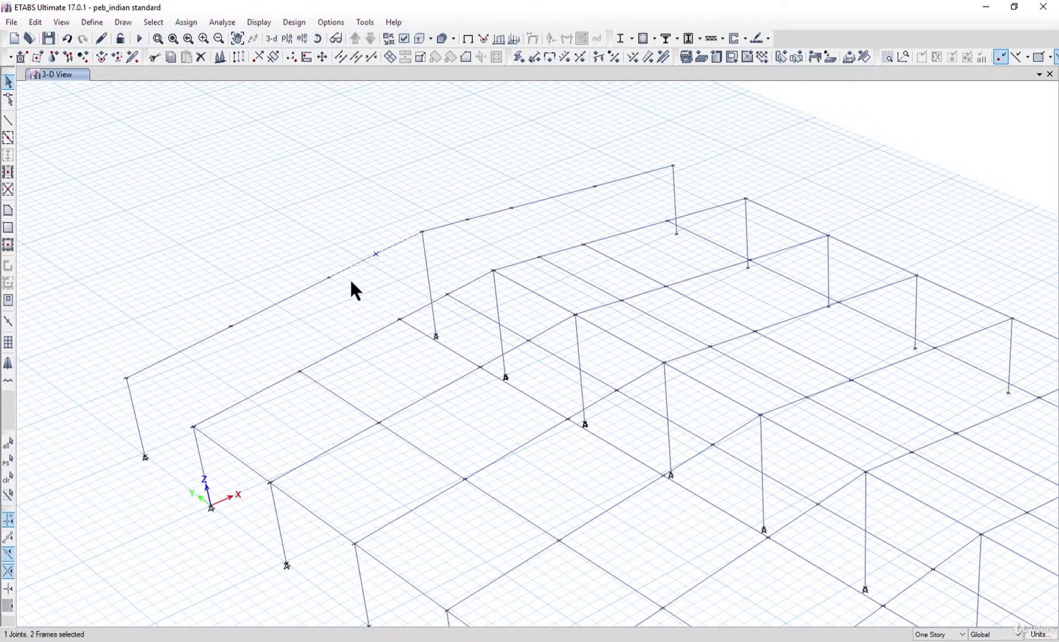
{"action": "left_click_drag", "start_coordinate": [357, 241], "coordinate": [192, 318]}
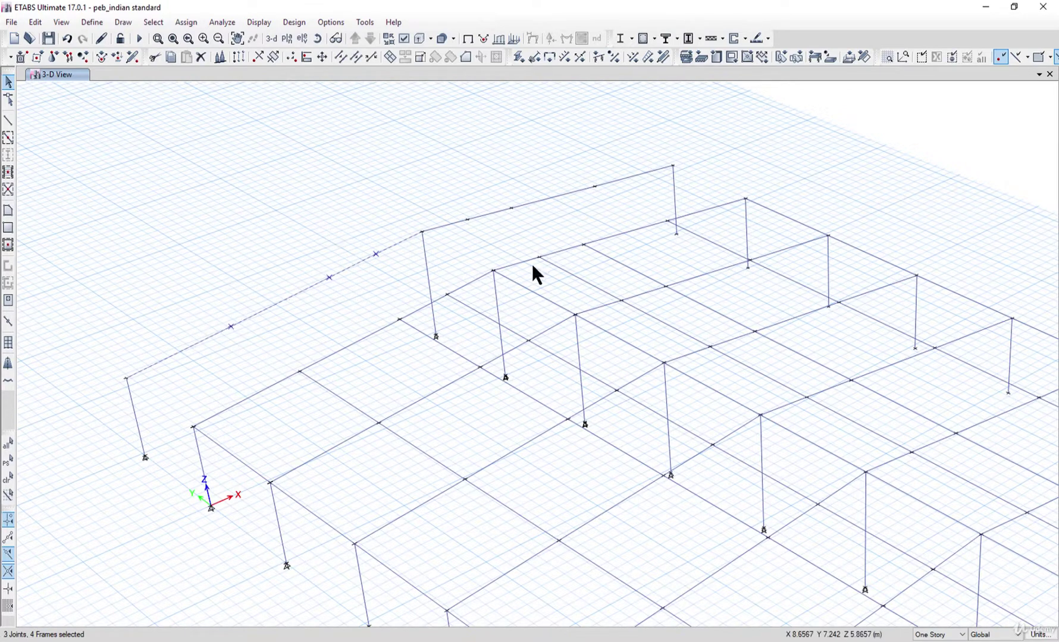
{"action": "left_click_drag", "start_coordinate": [645, 136], "coordinate": [579, 194]}
{"action": "left_click_drag", "start_coordinate": [524, 229], "coordinate": [425, 183]}
{"action": "key", "text": "Delete"}
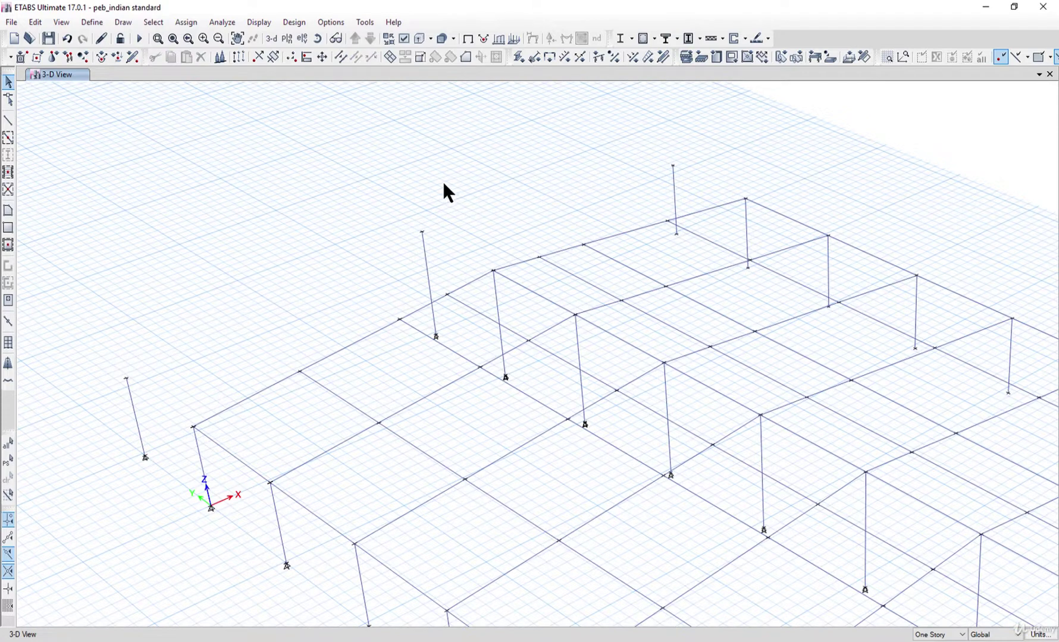
- Start drawing beam/column members with the section set to memb1_low depth _750
{"action": "left_click", "coordinate": [123, 22]}
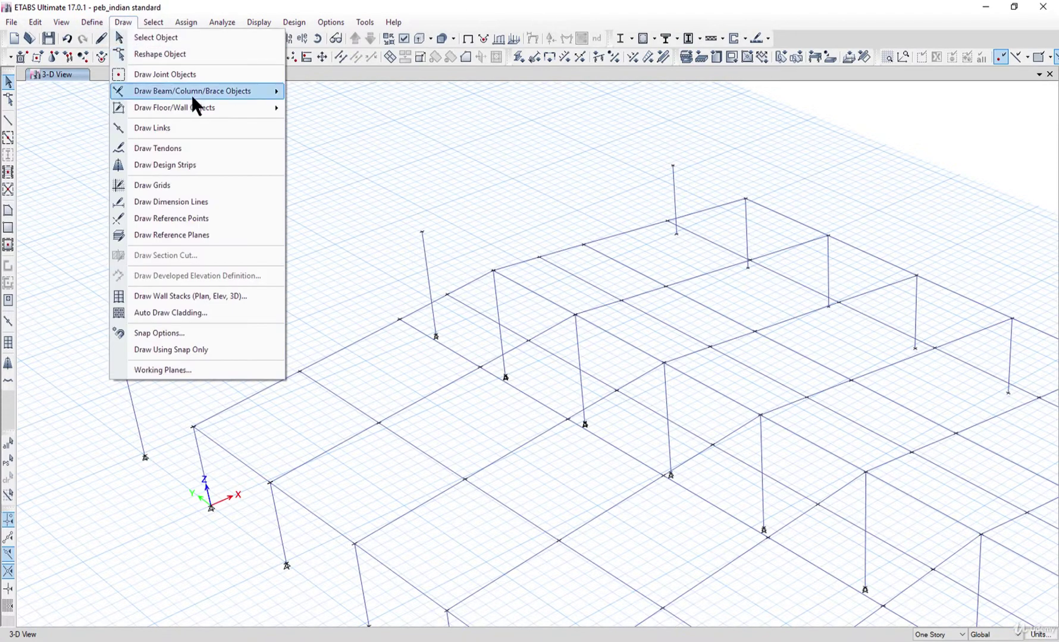
{"action": "mouse_move", "coordinate": [201, 92]}
{"action": "left_click", "coordinate": [321, 91]}
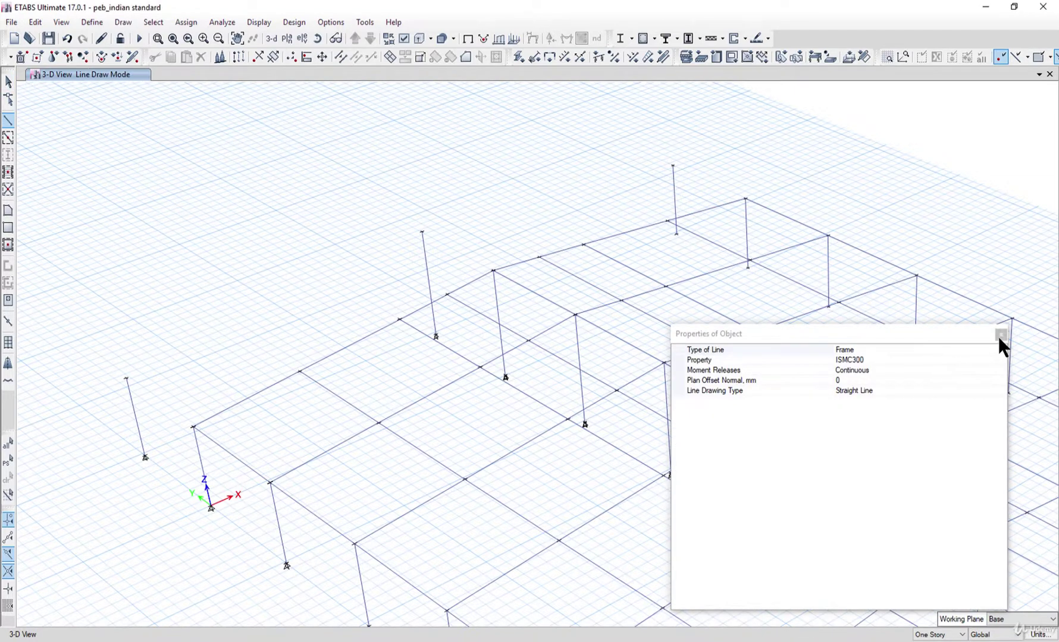
{"action": "left_click", "coordinate": [979, 360]}
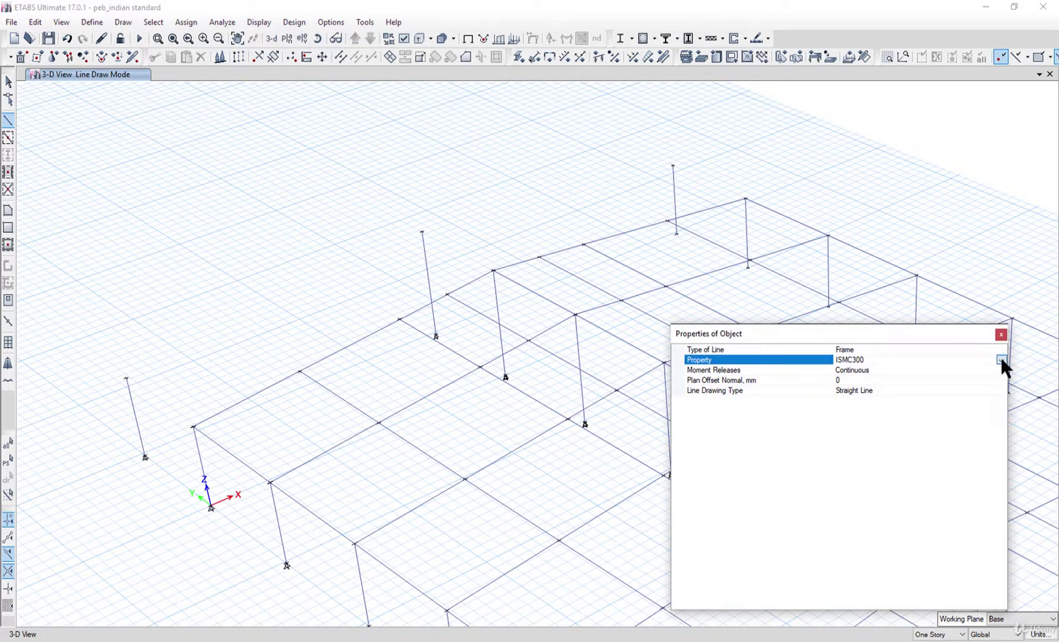
{"action": "left_click", "coordinate": [1001, 360]}
{"action": "left_click_drag", "start_coordinate": [997, 393], "coordinate": [998, 404]}
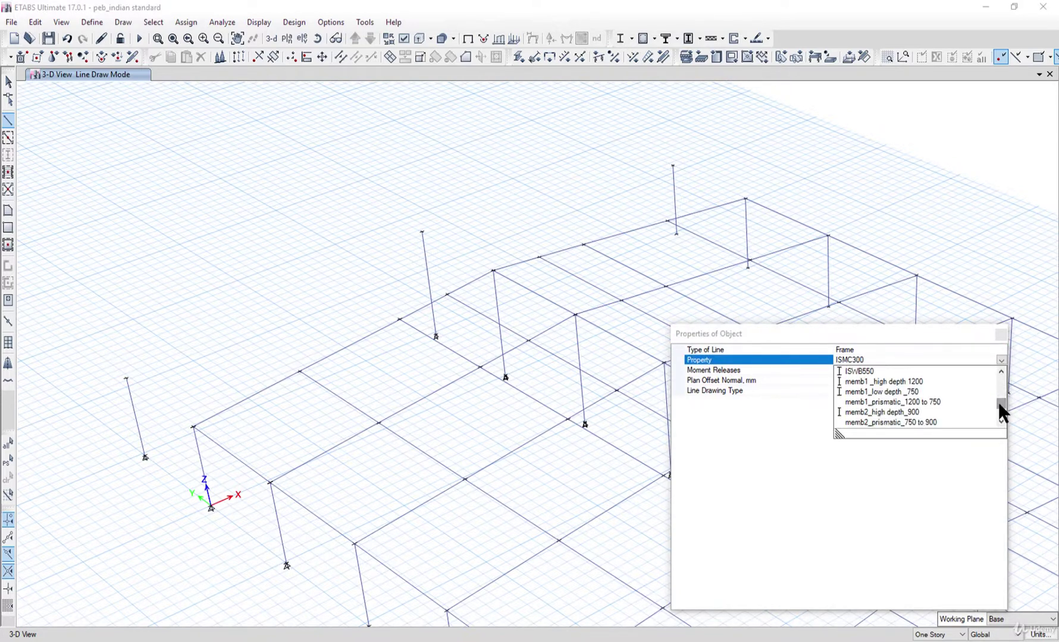
{"action": "left_click", "coordinate": [1001, 421]}
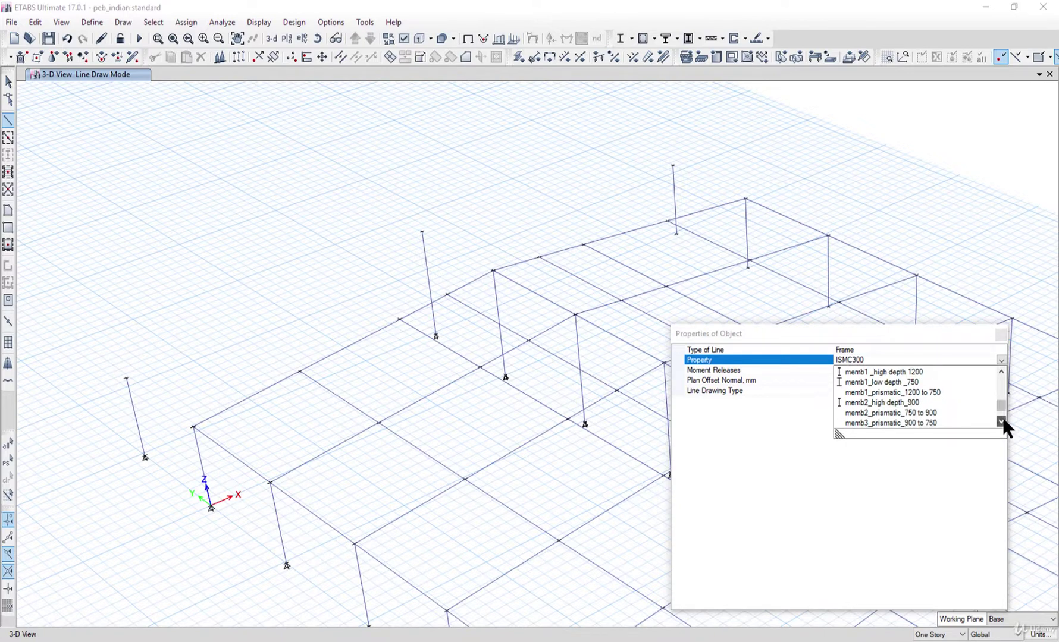
{"action": "left_click", "coordinate": [878, 381]}
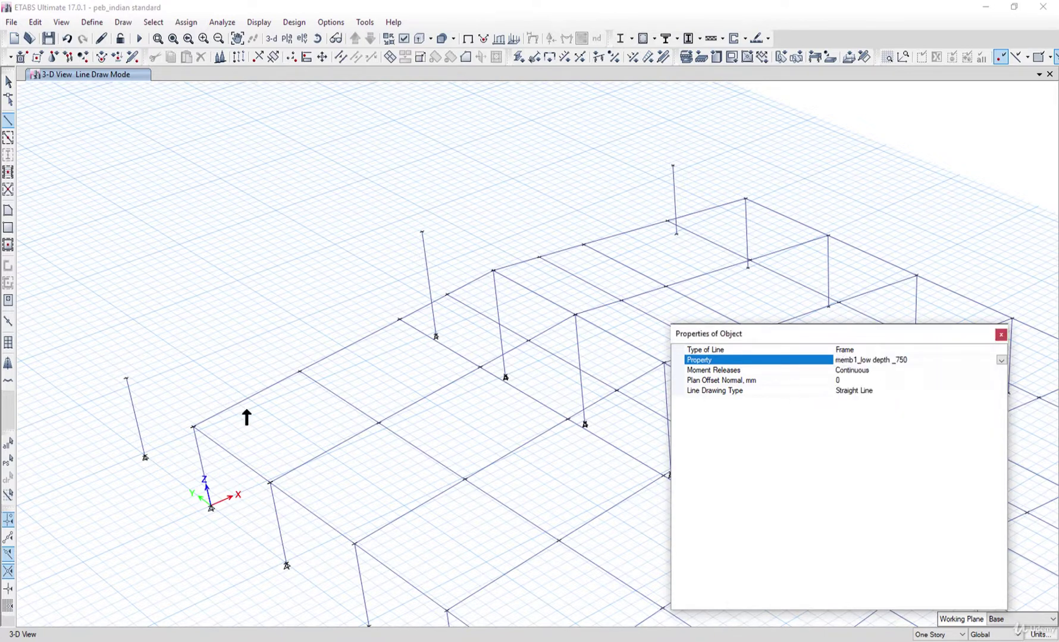
- Draw the 20 m member between the two left column tops and select it
{"action": "left_click", "coordinate": [127, 379]}
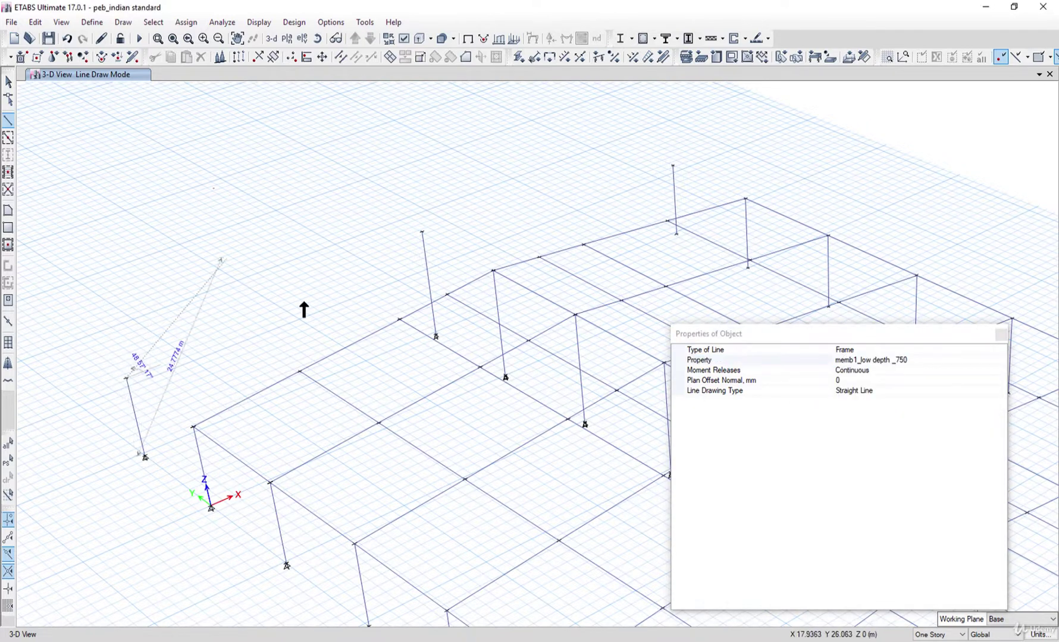
{"action": "left_click", "coordinate": [422, 232]}
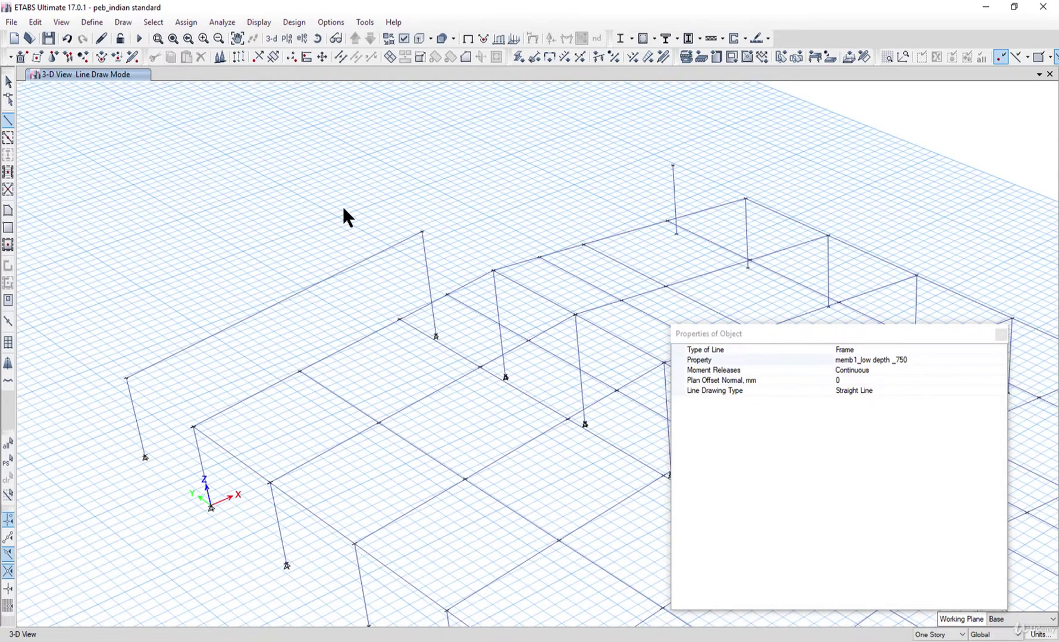
{"action": "left_click", "coordinate": [7, 82]}
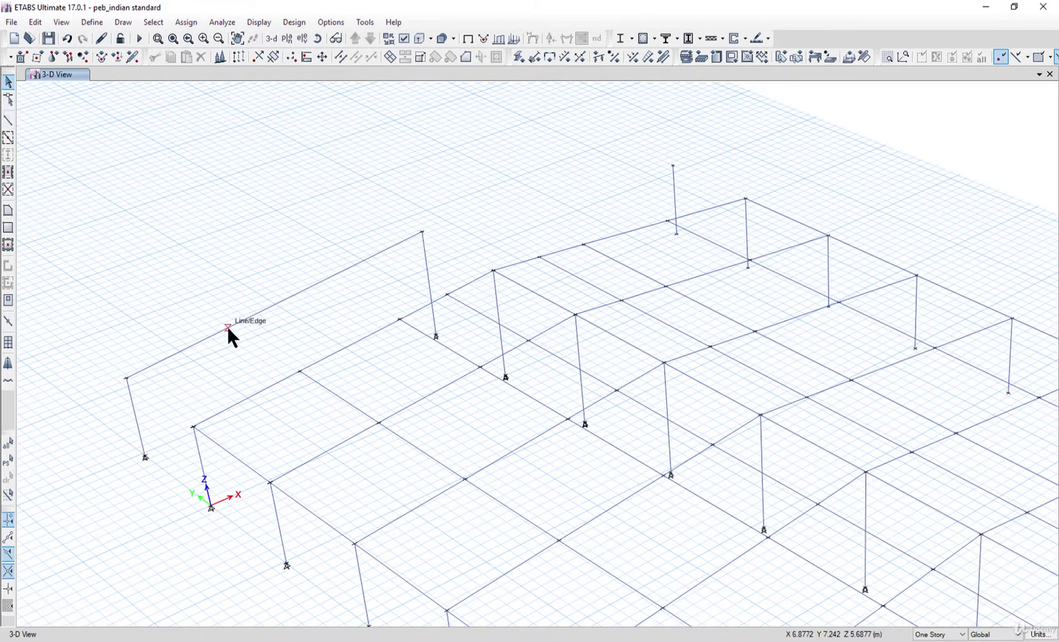
{"action": "left_click", "coordinate": [230, 329]}
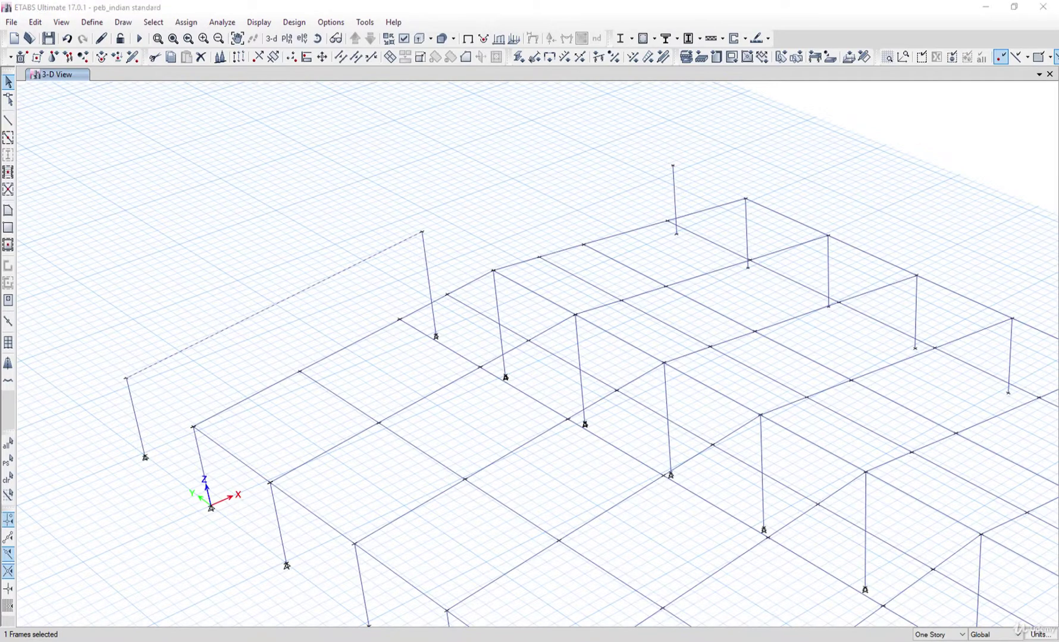
{"action": "key", "text": "alt+Tab"}
{"action": "scroll", "coordinate": [445, 382], "scroll_direction": "down", "scroll_amount": 6}
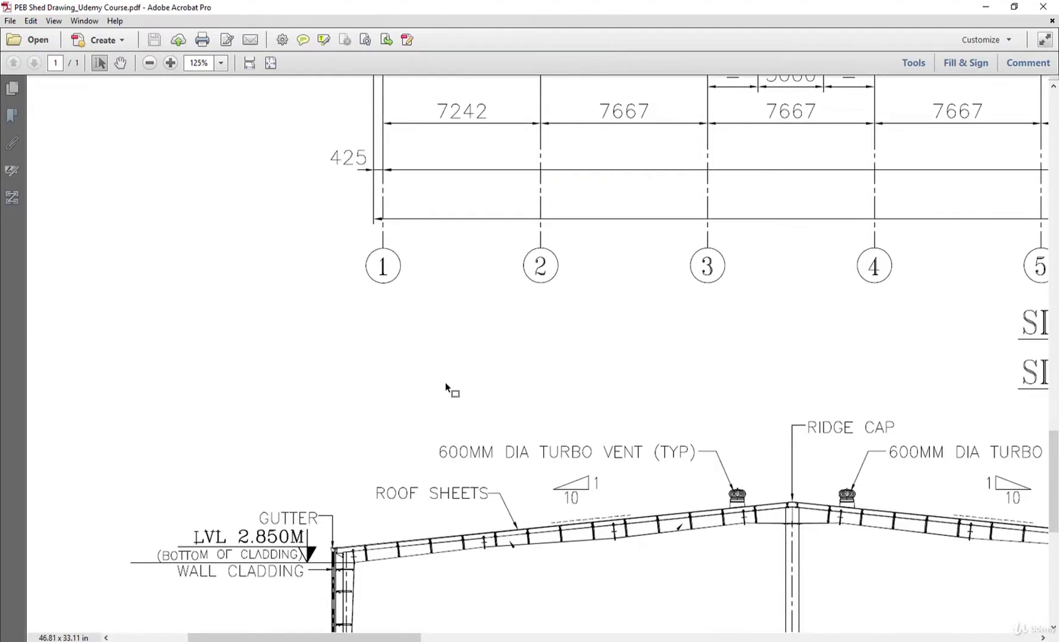
{"action": "middle_click_drag", "start_coordinate": [592, 389], "coordinate": [563, 399]}
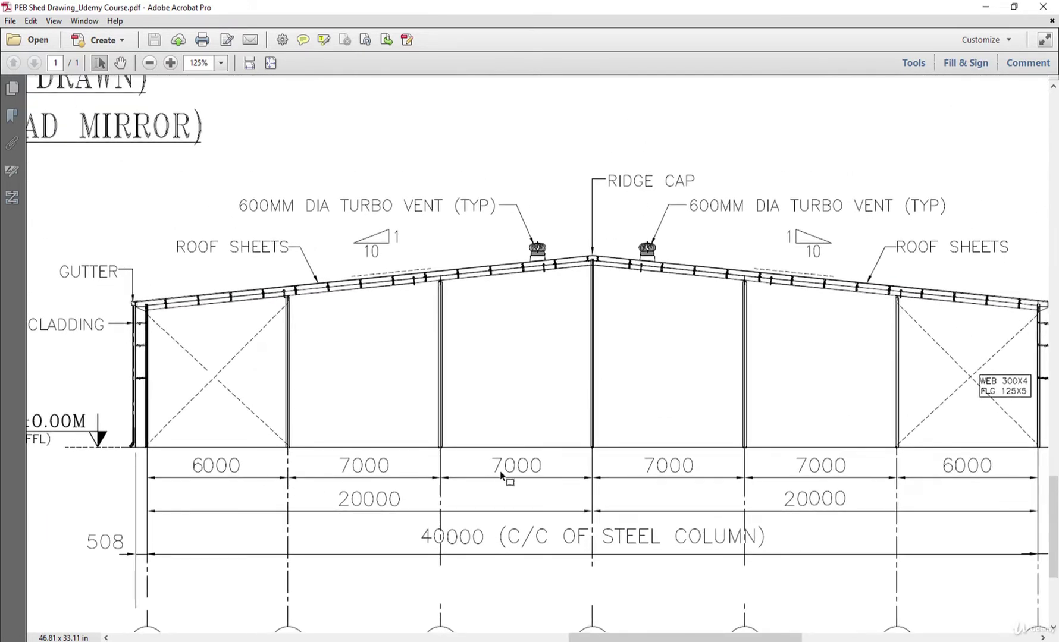
- Back in ETABS, select the corner column's base joint and copy it
{"action": "left_click", "coordinate": [982, 6]}
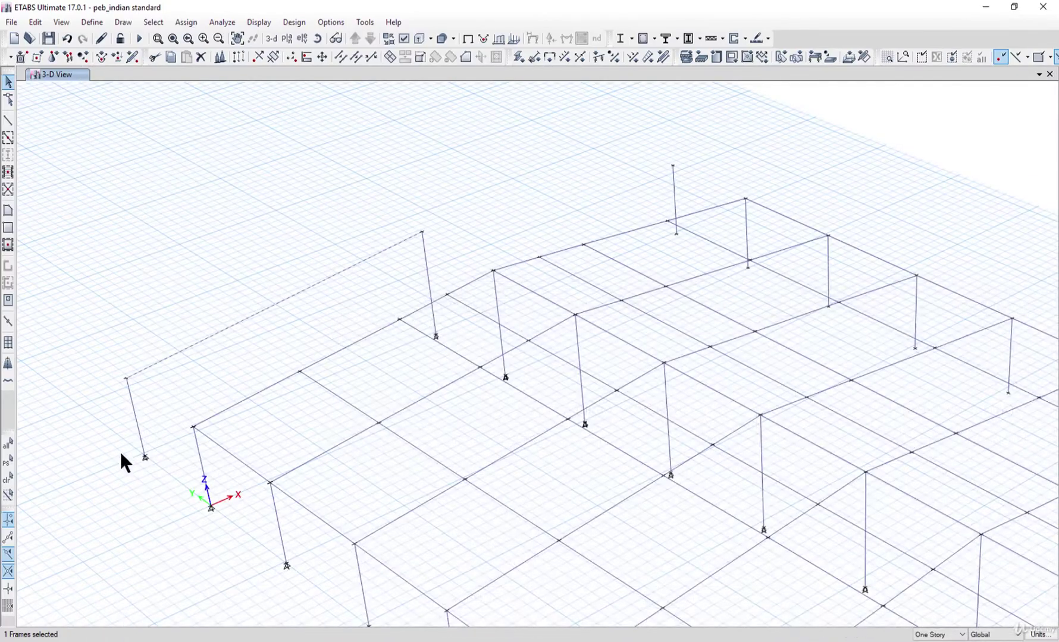
{"action": "left_click_drag", "start_coordinate": [161, 467], "coordinate": [155, 472]}
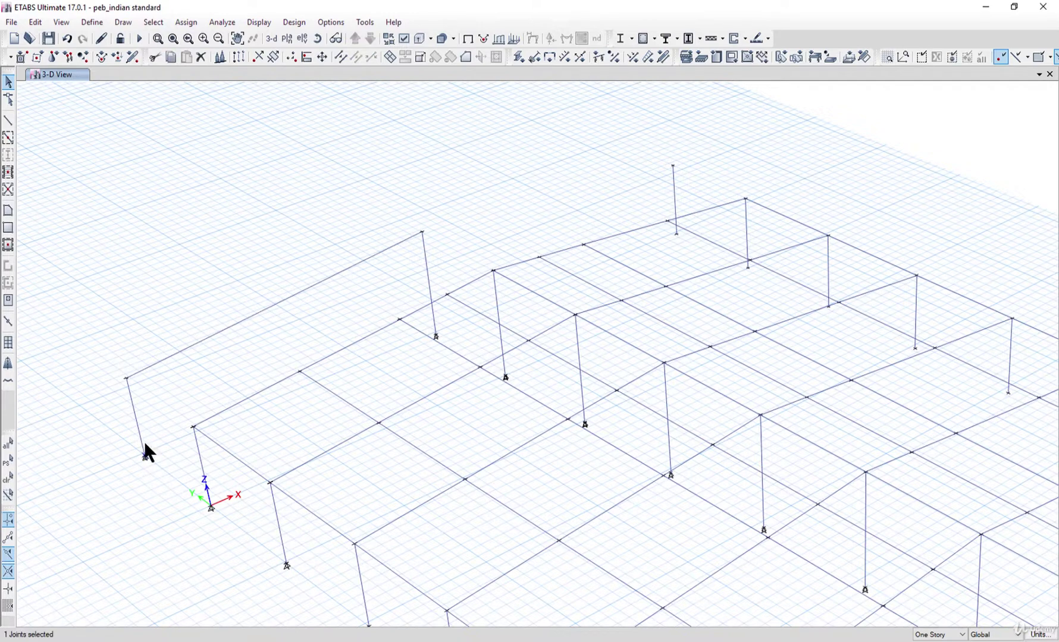
{"action": "left_click", "coordinate": [35, 22]}
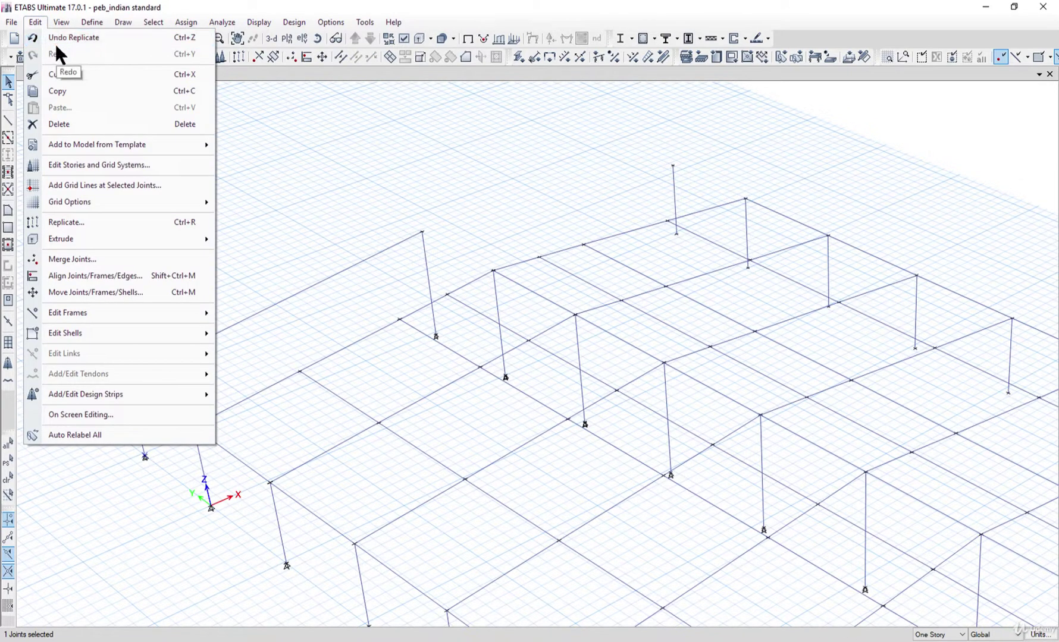
{"action": "mouse_move", "coordinate": [102, 149]}
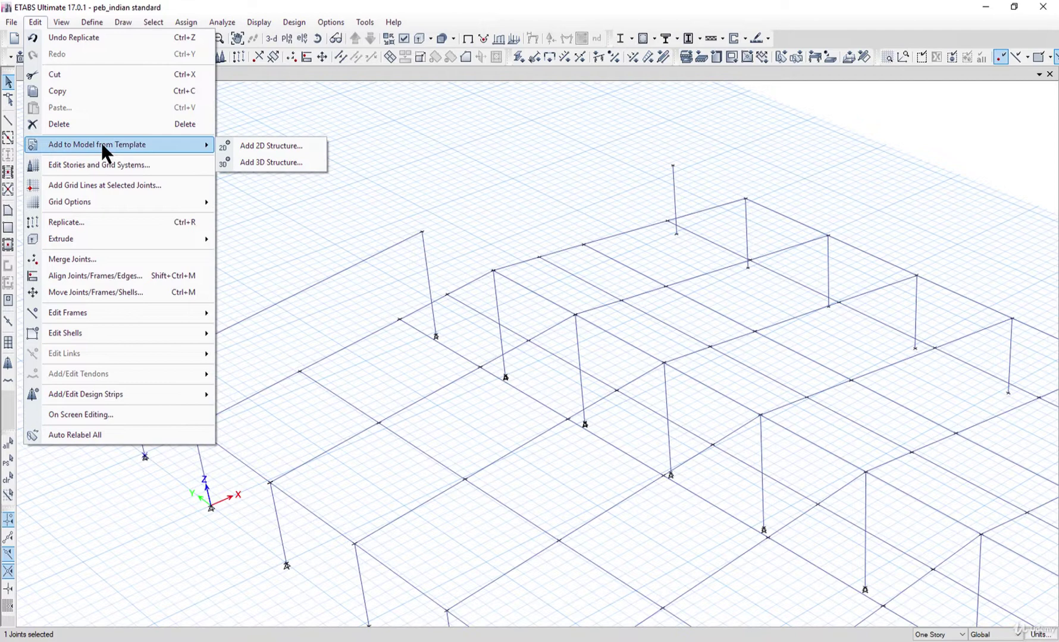
{"action": "left_click", "coordinate": [90, 91]}
{"action": "left_click", "coordinate": [36, 23]}
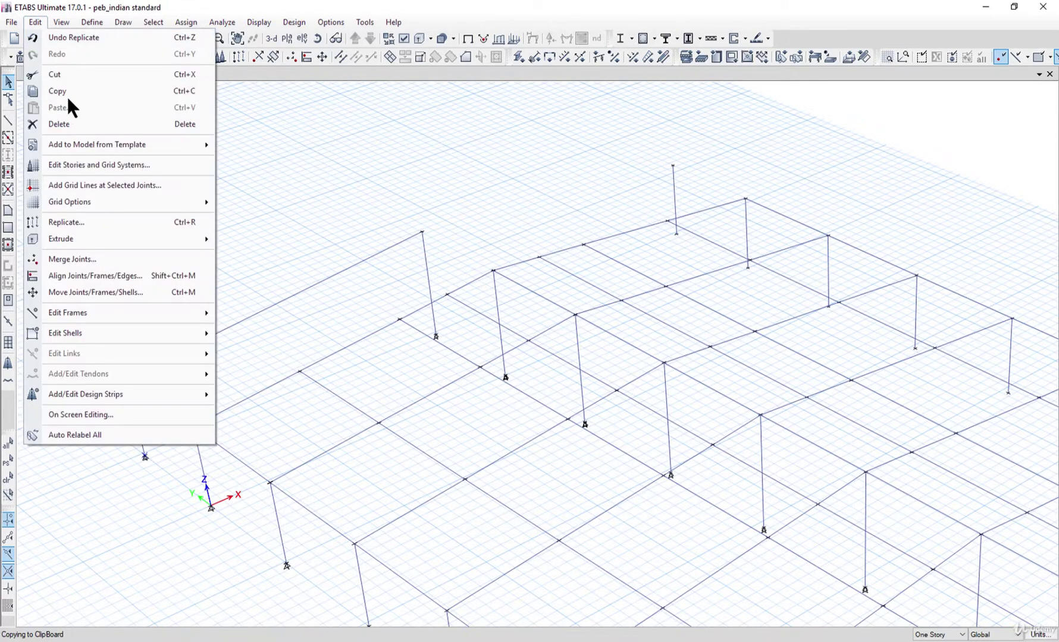
{"action": "left_click", "coordinate": [181, 496]}
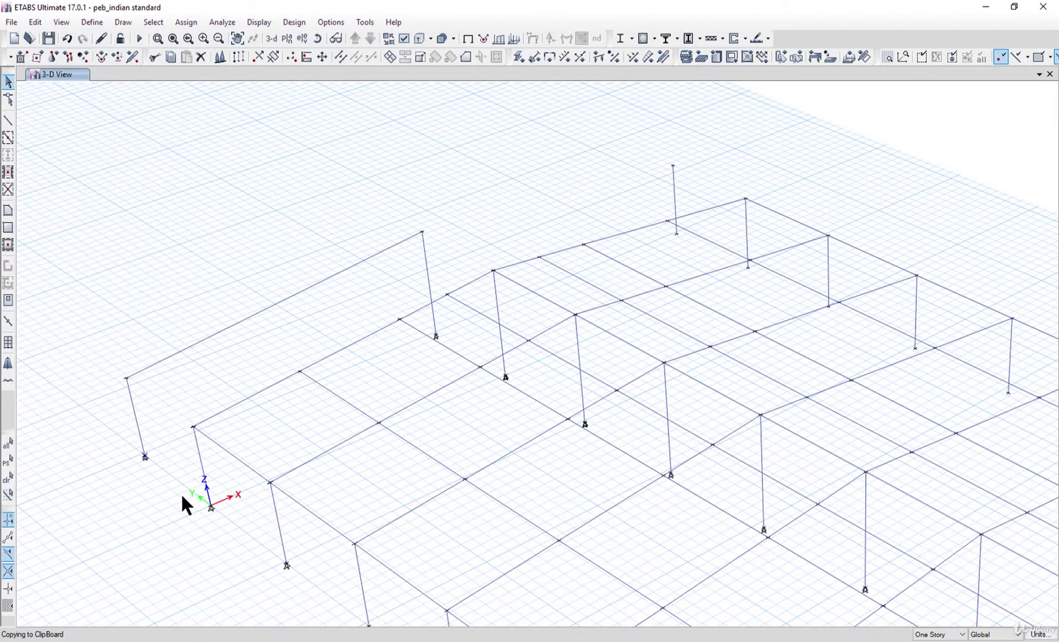
{"action": "left_click", "coordinate": [124, 445]}
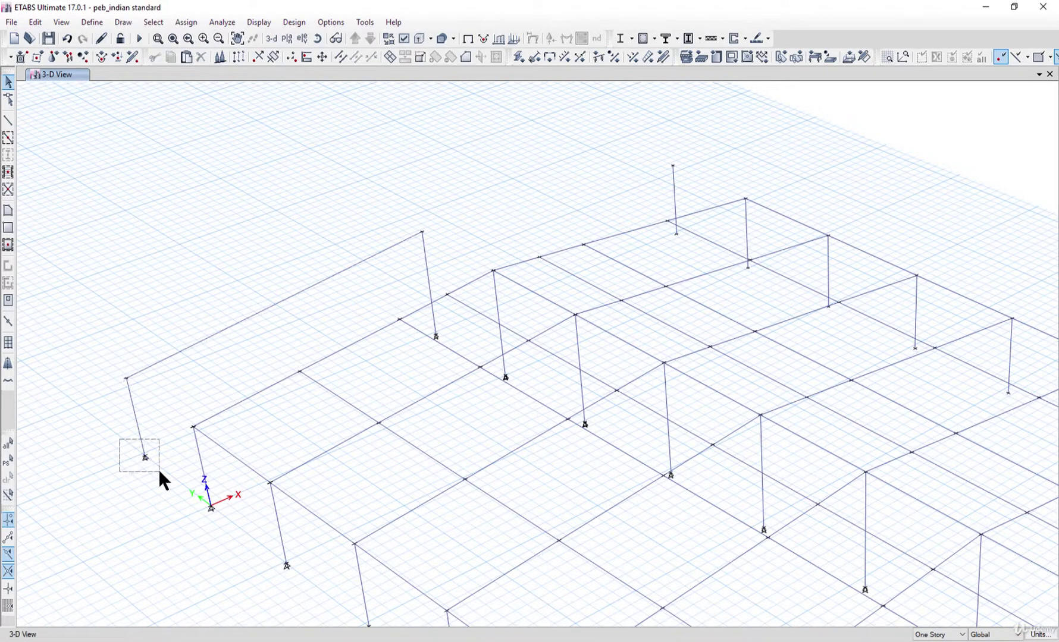
- Reselect only the corner base joint, copy it and paste it with Delta X 6
{"action": "left_click_drag", "start_coordinate": [160, 471], "coordinate": [159, 472]}
{"action": "left_click", "coordinate": [35, 22]}
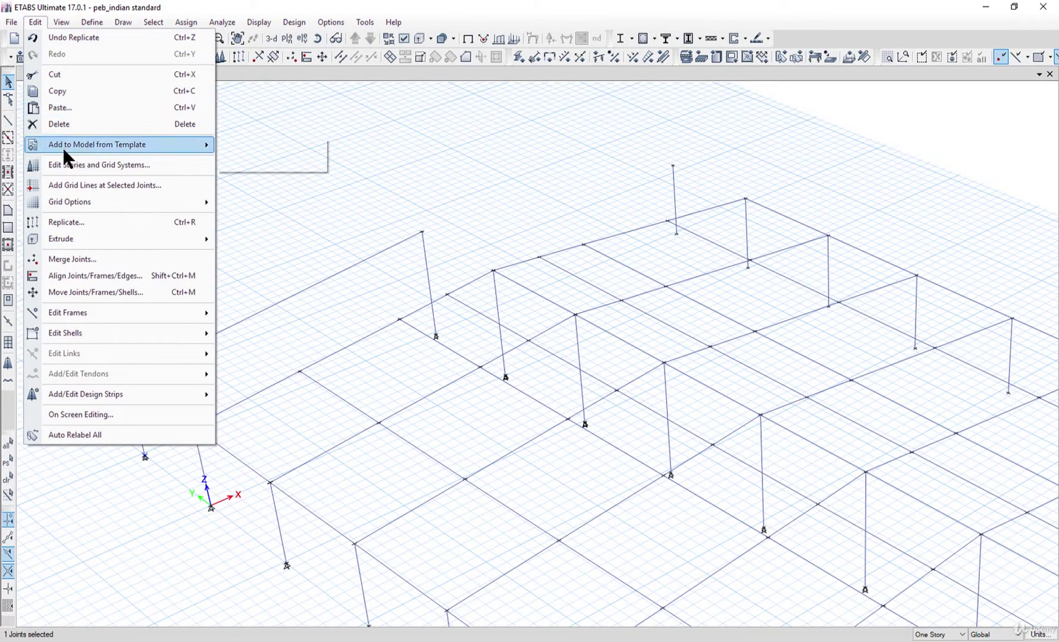
{"action": "left_click", "coordinate": [60, 91]}
{"action": "left_click", "coordinate": [35, 19]}
{"action": "left_click", "coordinate": [66, 94]}
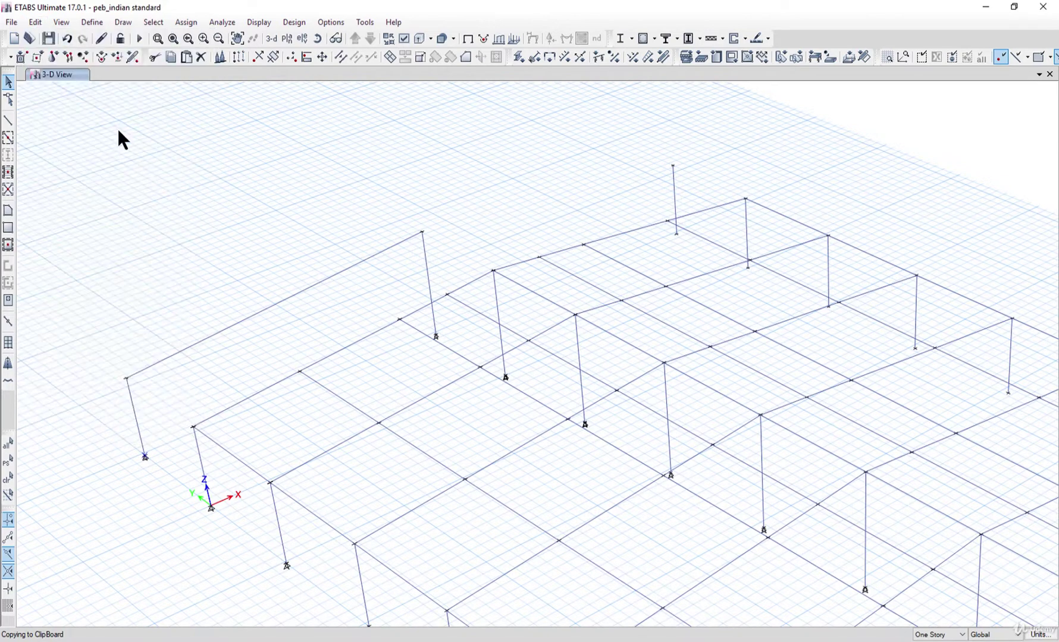
{"action": "key", "text": "ctrl+v"}
{"action": "left_click_drag", "start_coordinate": [545, 293], "coordinate": [452, 298]}
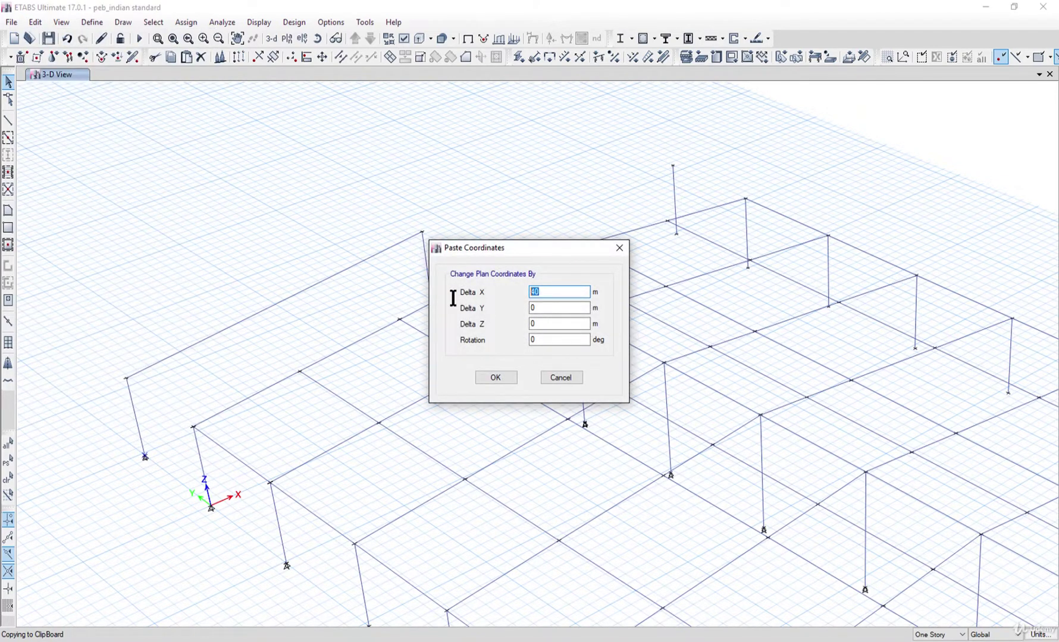
{"action": "type", "text": "6"}
{"action": "left_click", "coordinate": [496, 378]}
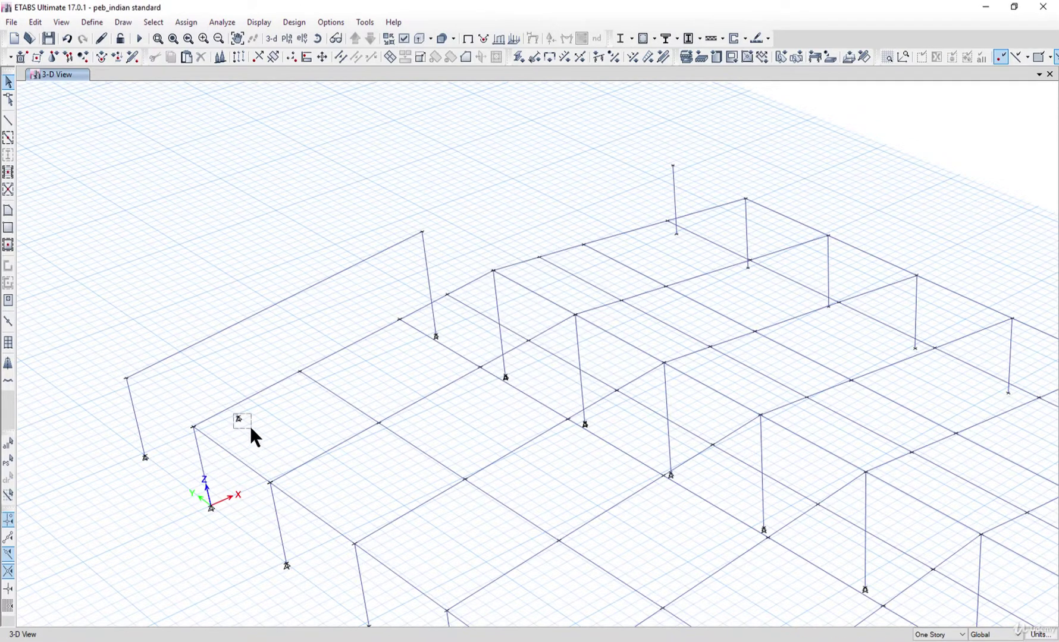
- Copy the newly pasted base joint and paste it 7 m along X as the next joint
{"action": "left_click_drag", "start_coordinate": [234, 415], "coordinate": [249, 426]}
{"action": "left_click", "coordinate": [33, 21]}
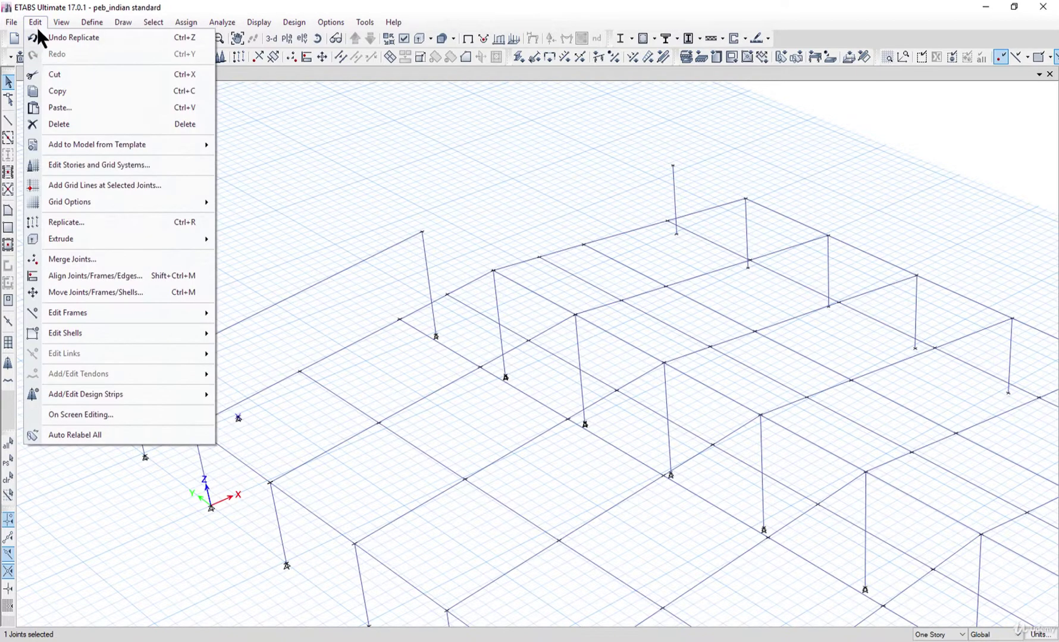
{"action": "left_click", "coordinate": [83, 92]}
{"action": "left_click", "coordinate": [33, 21]}
{"action": "left_click", "coordinate": [64, 107]}
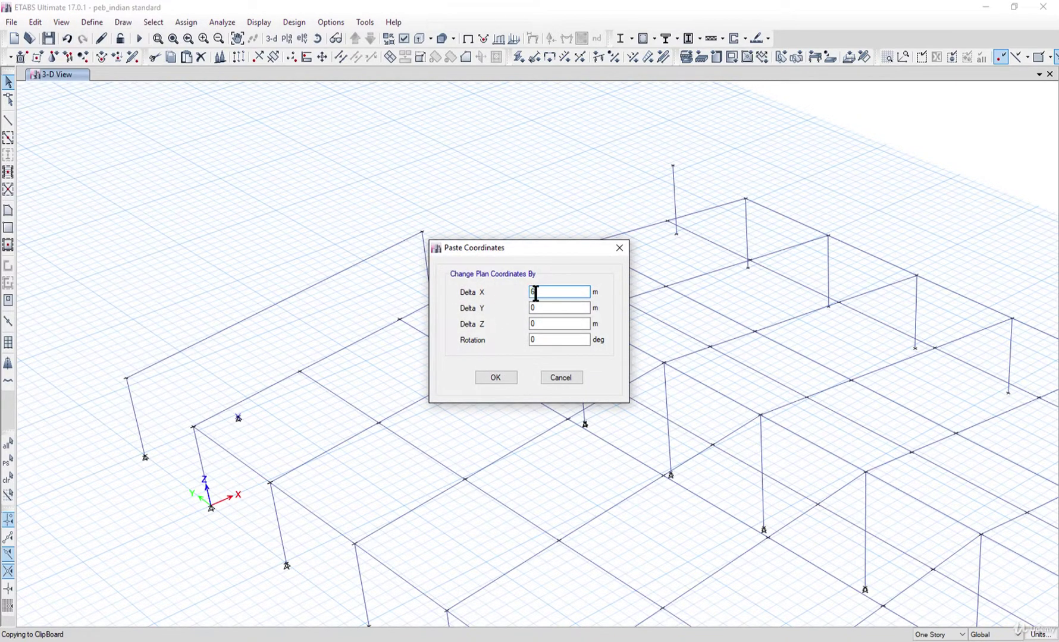
{"action": "left_click", "coordinate": [500, 378]}
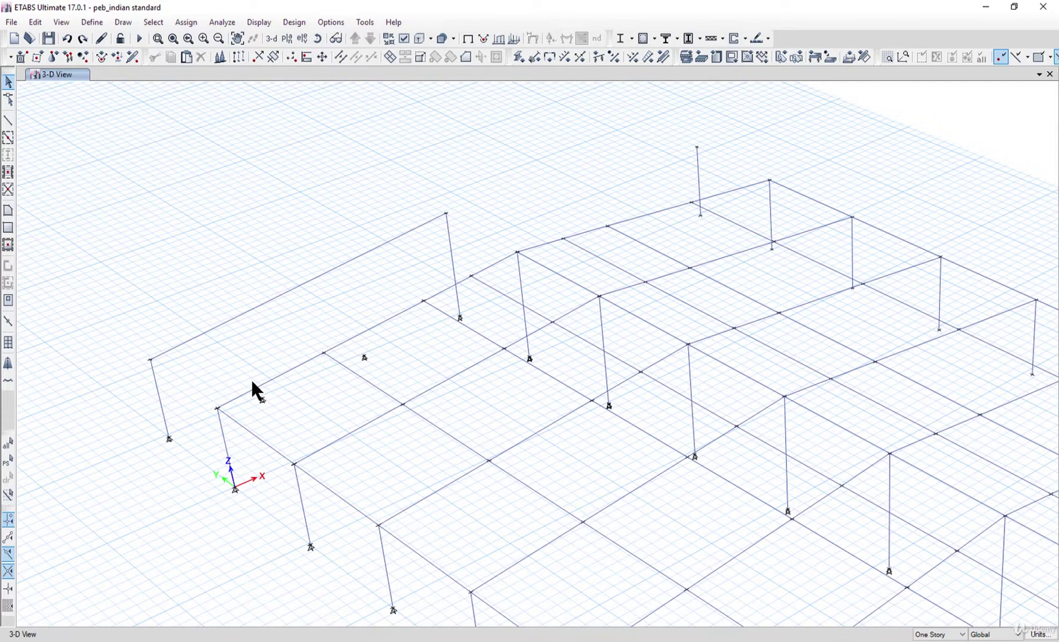
- Copy the first new base joint and paste it with Delta Z 7, creating a joint at X 6, Y 7.242, Z 7
{"action": "left_click_drag", "start_coordinate": [278, 407], "coordinate": [279, 407]}
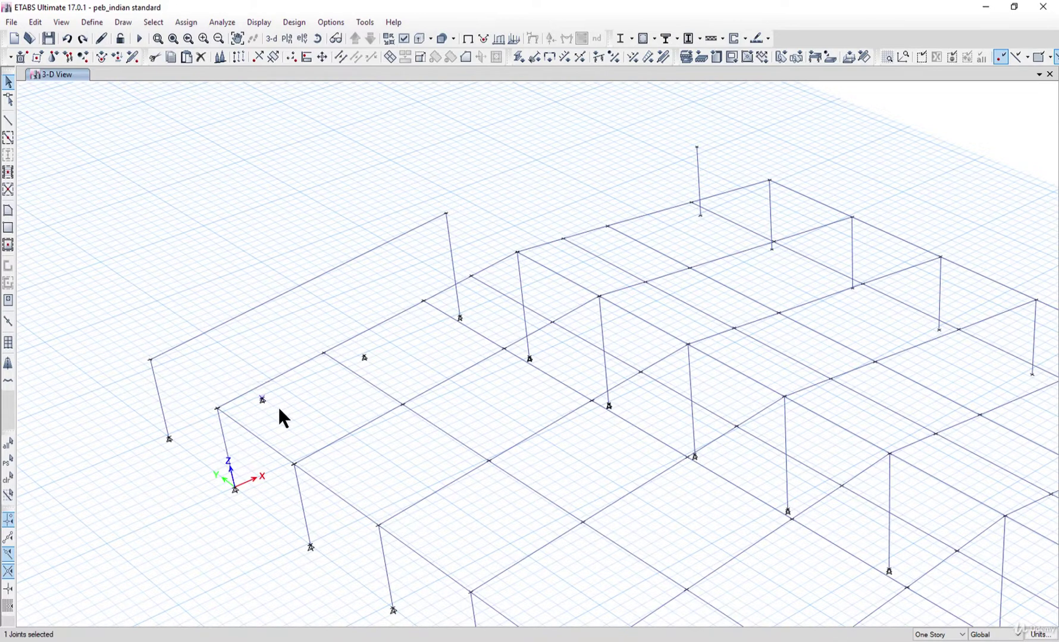
{"action": "left_click", "coordinate": [36, 23]}
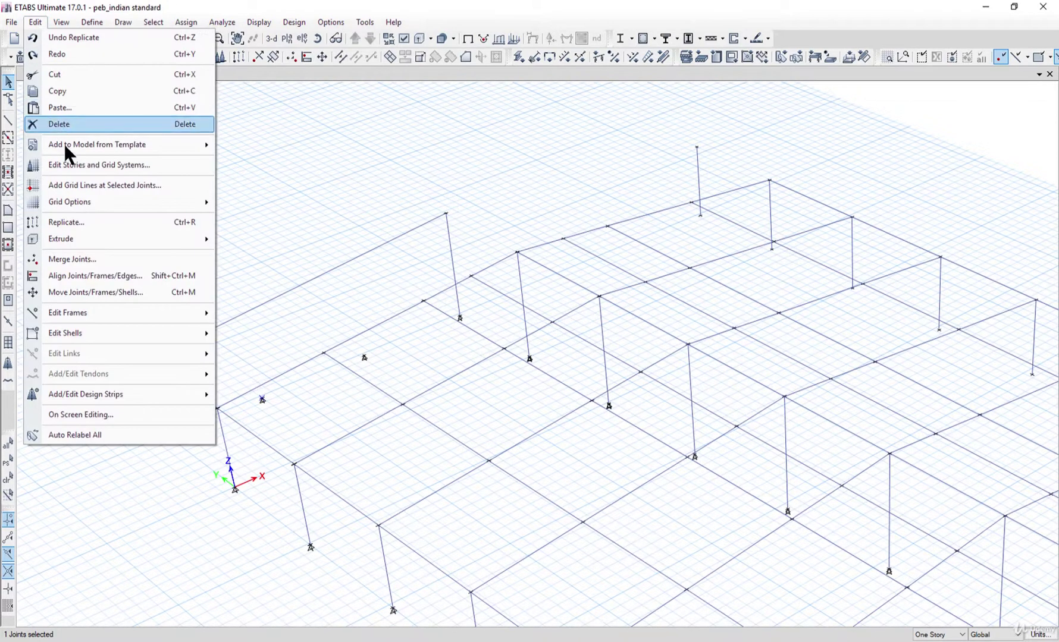
{"action": "left_click", "coordinate": [64, 93]}
{"action": "left_click", "coordinate": [36, 23]}
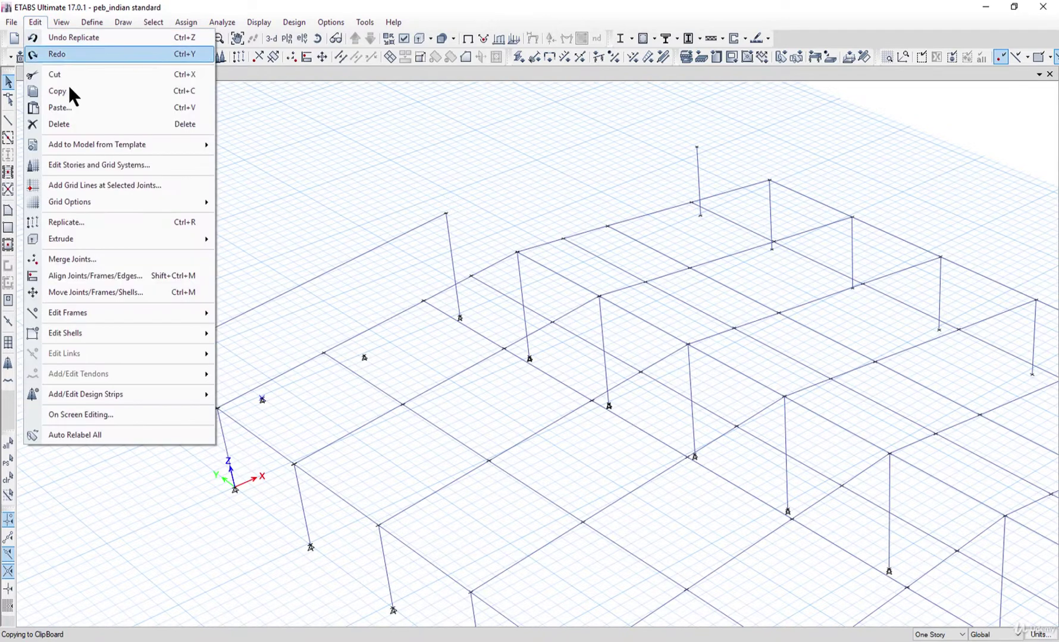
{"action": "left_click", "coordinate": [76, 110]}
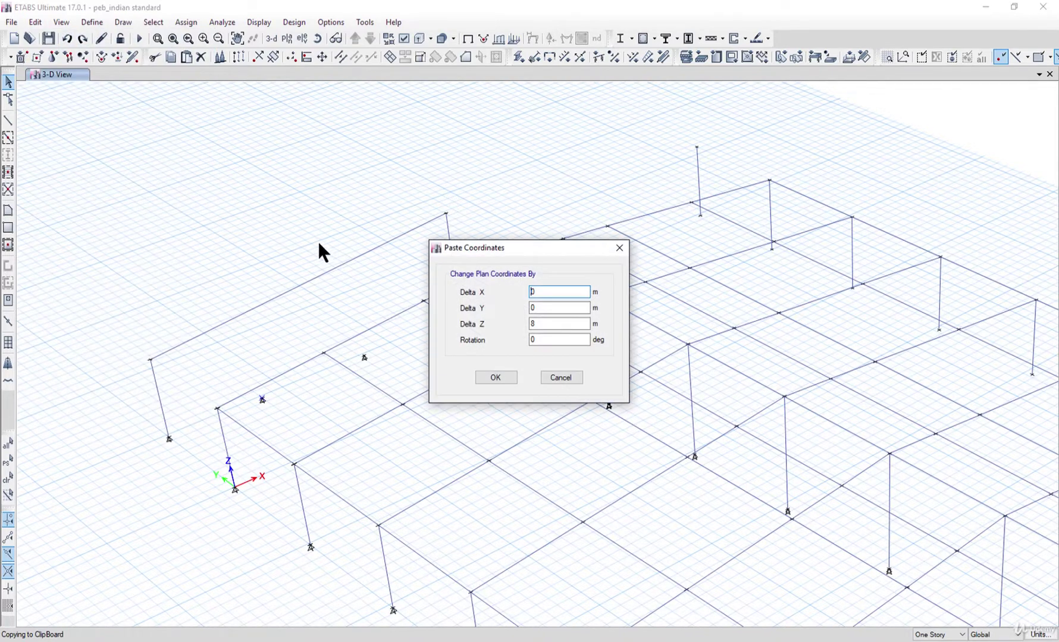
{"action": "double_click", "coordinate": [559, 323]}
{"action": "type", "text": "7"}
{"action": "left_click", "coordinate": [495, 378]}
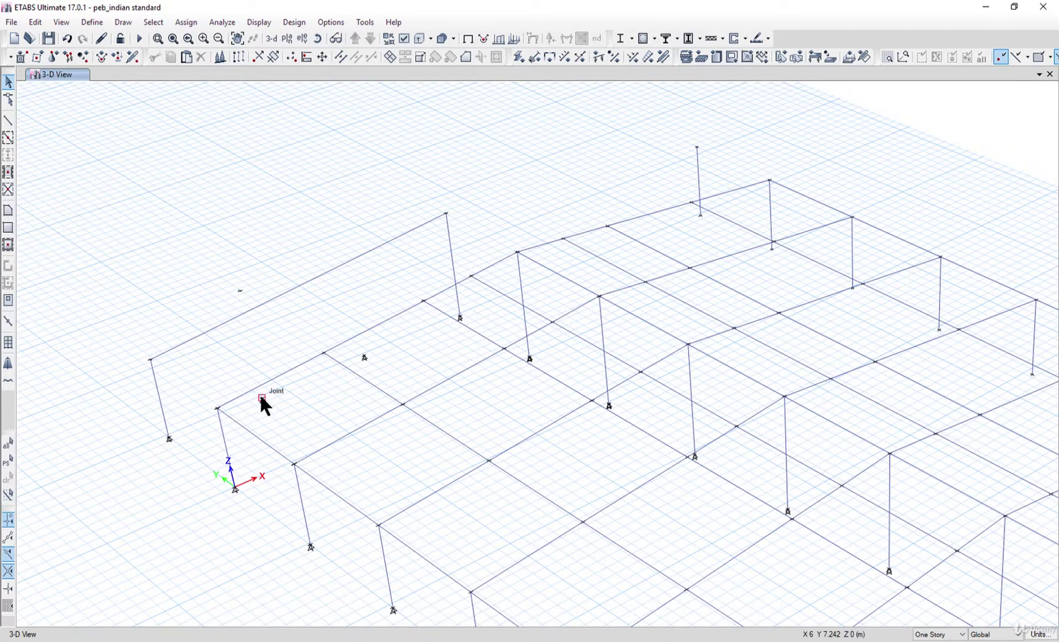
- Draw a col_350depth column from the new base joint up to the joint 7 m above it
{"action": "left_click", "coordinate": [124, 22]}
{"action": "mouse_move", "coordinate": [229, 89]}
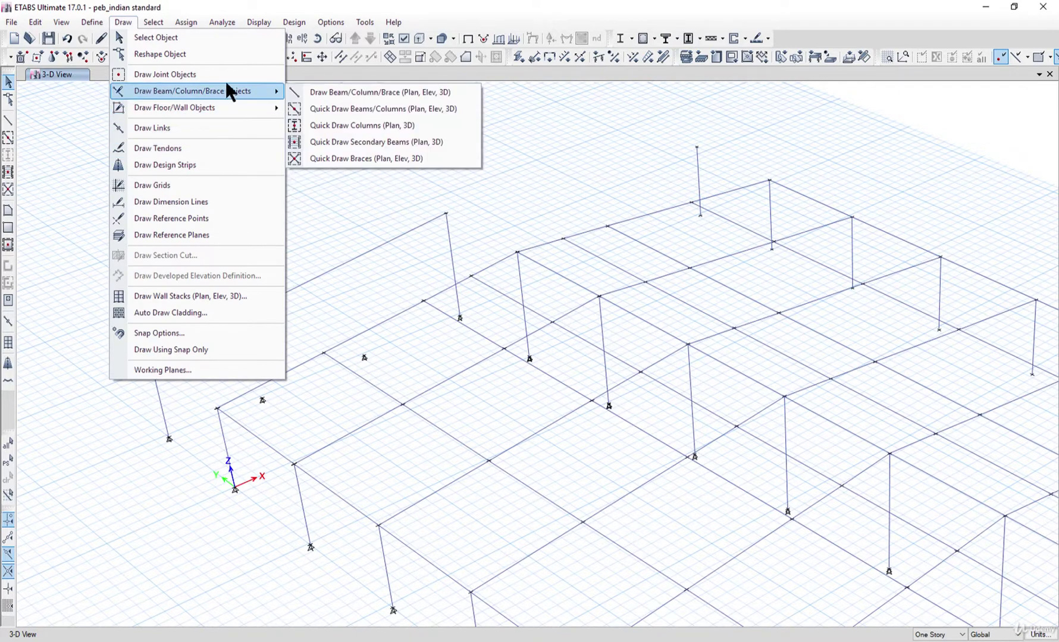
{"action": "left_click", "coordinate": [315, 92]}
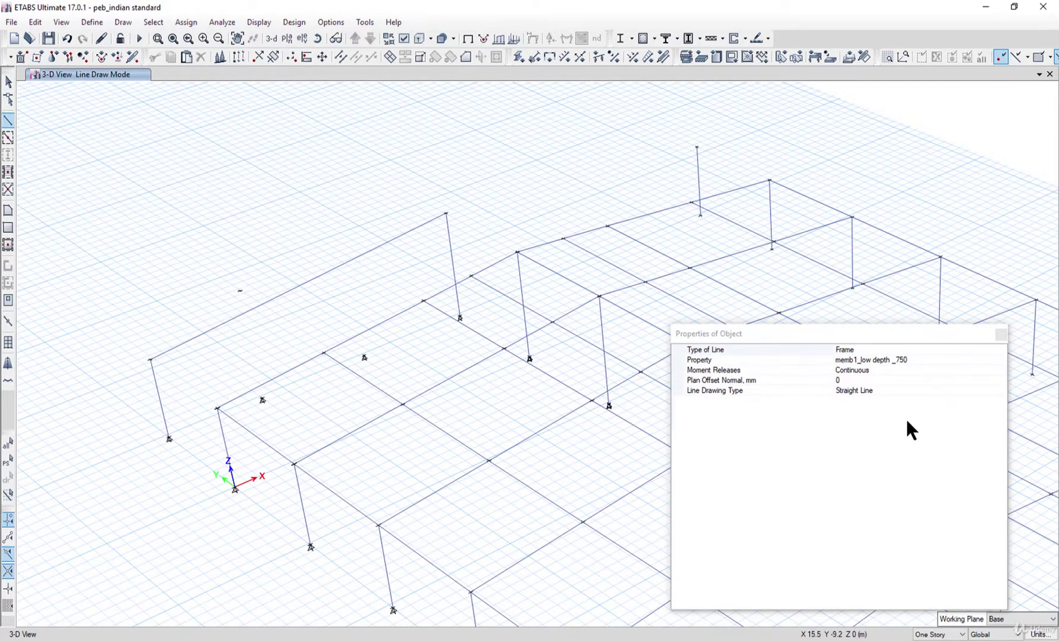
{"action": "left_click", "coordinate": [991, 360]}
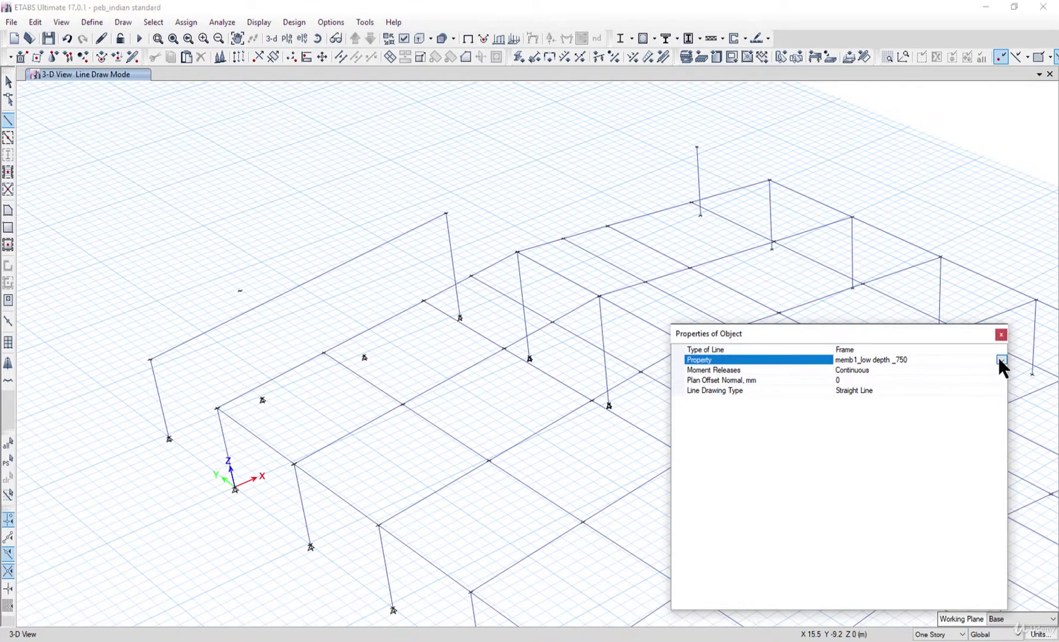
{"action": "left_click", "coordinate": [1000, 360]}
{"action": "mouse_move", "coordinate": [997, 395]}
{"action": "left_mouse_down"}
{"action": "mouse_move", "coordinate": [1000, 405]}
{"action": "mouse_move", "coordinate": [1010, 385]}
{"action": "left_mouse_up"}
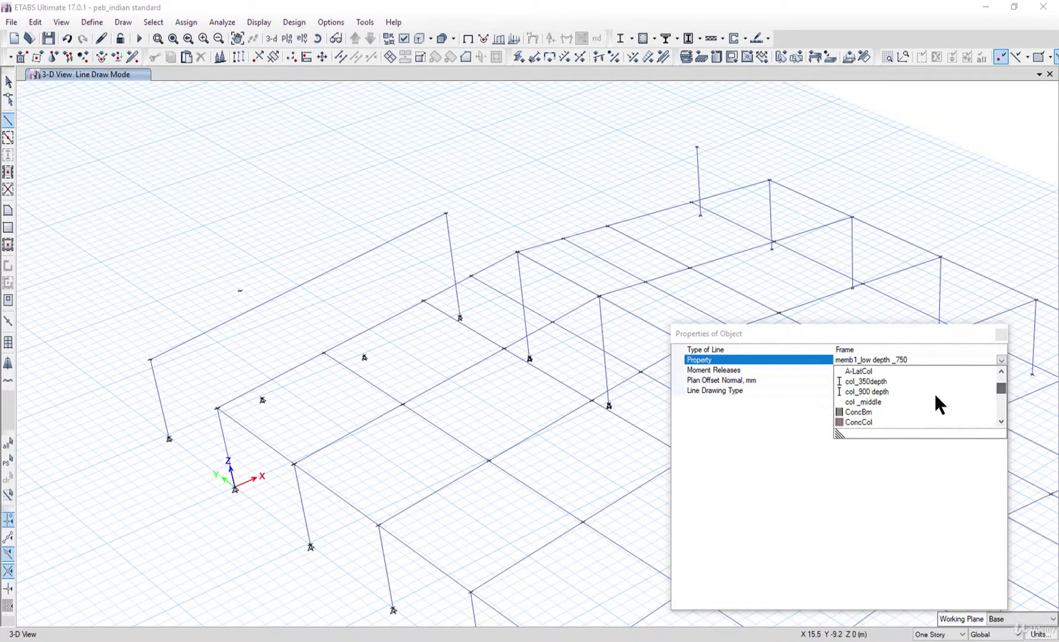
{"action": "left_click", "coordinate": [873, 382]}
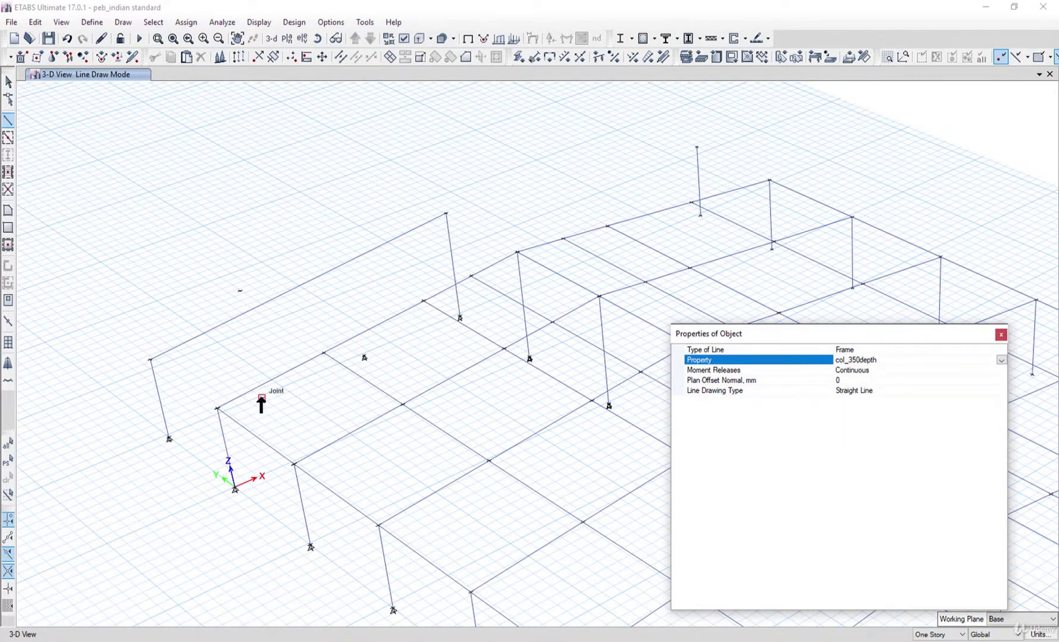
{"action": "left_click", "coordinate": [261, 400]}
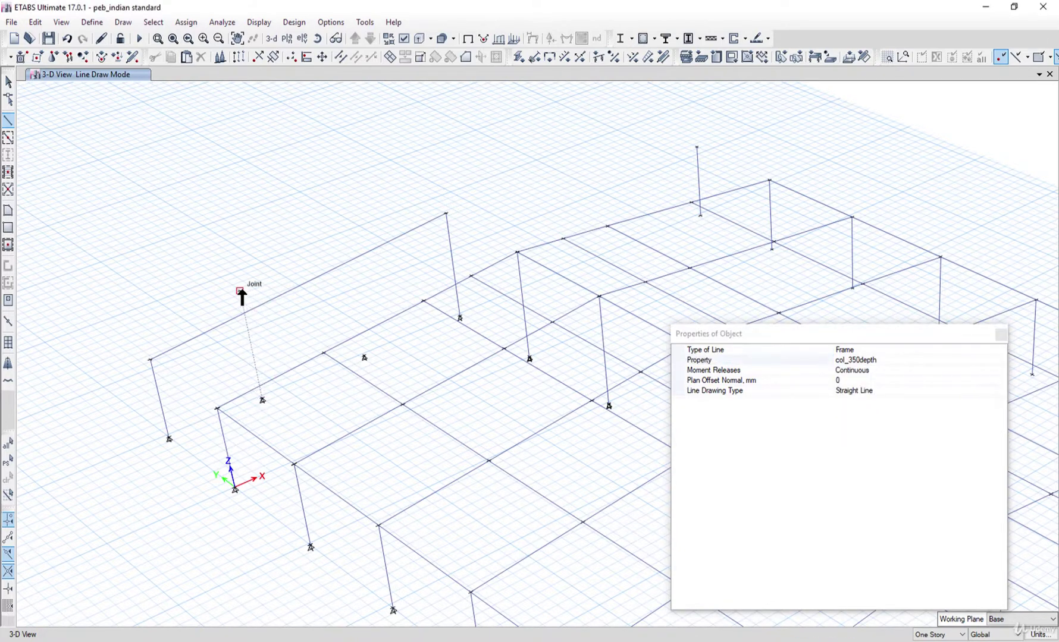
{"action": "double_click", "coordinate": [239, 290]}
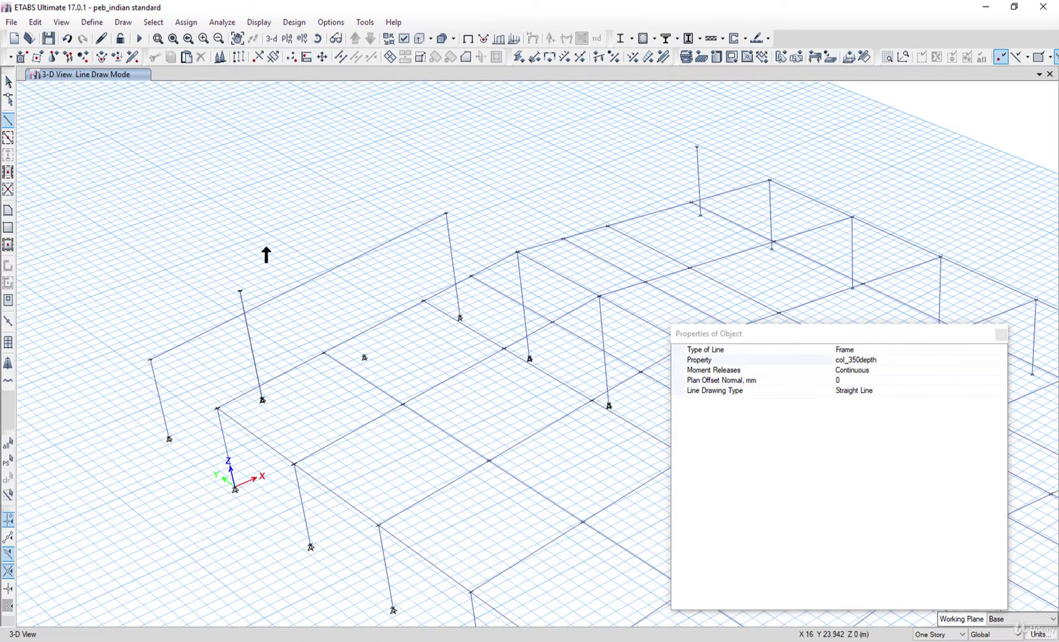
{"action": "left_click", "coordinate": [9, 82]}
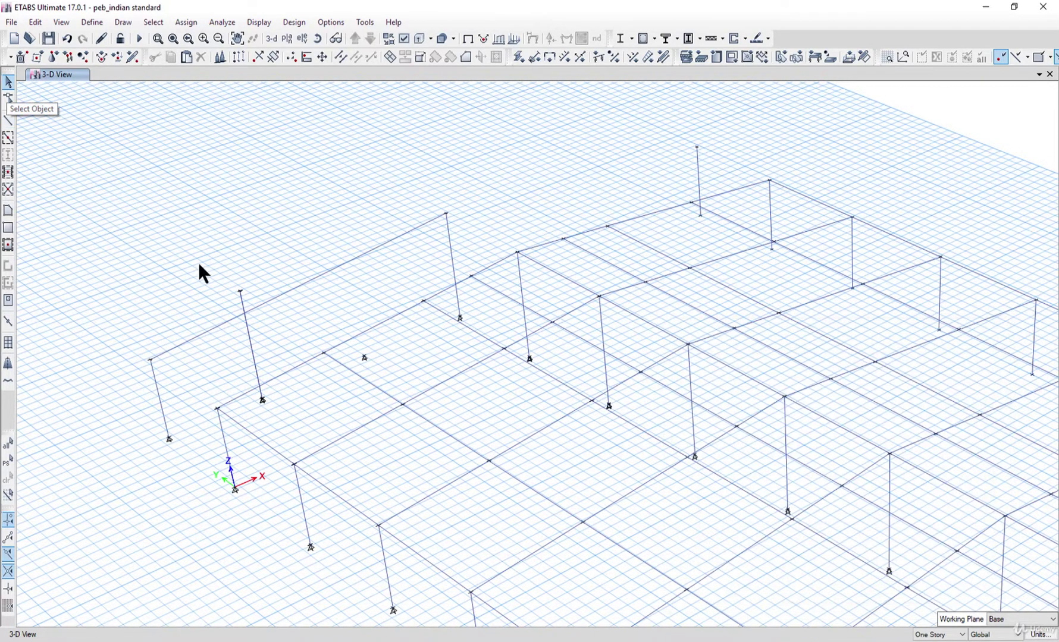
- Divide the new column and the gable rafter at their intersection with Divide Frames
{"action": "left_click_drag", "start_coordinate": [269, 329], "coordinate": [212, 293]}
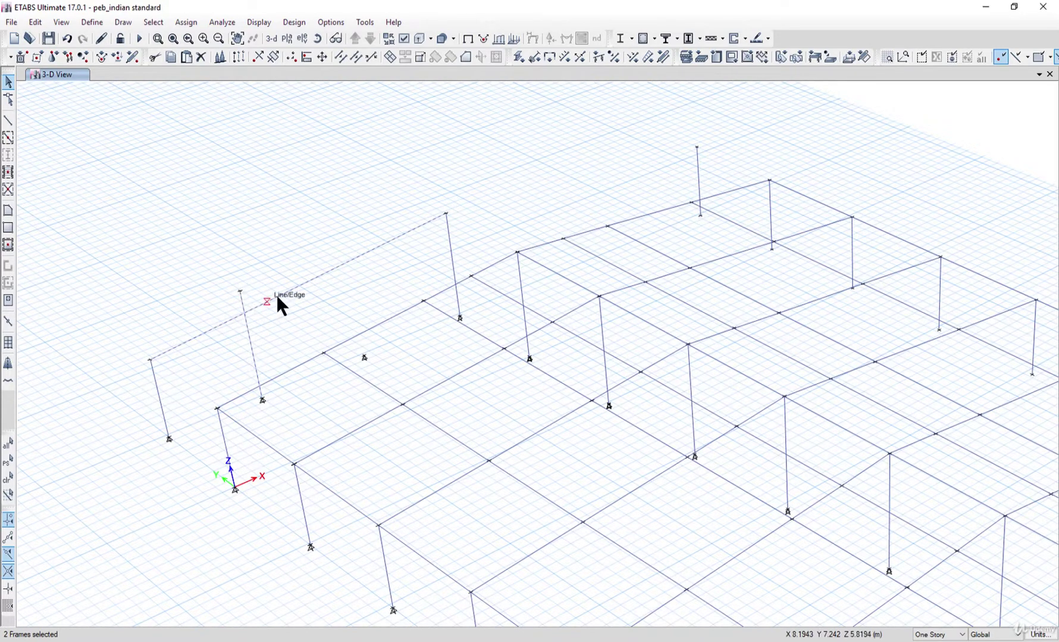
{"action": "left_click", "coordinate": [35, 22]}
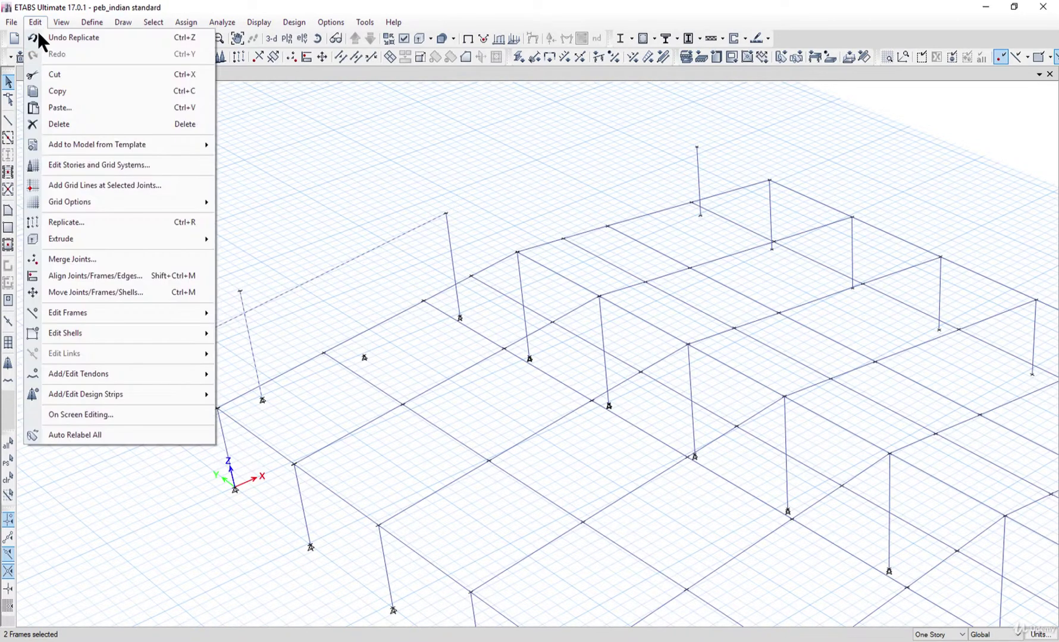
{"action": "mouse_move", "coordinate": [168, 312]}
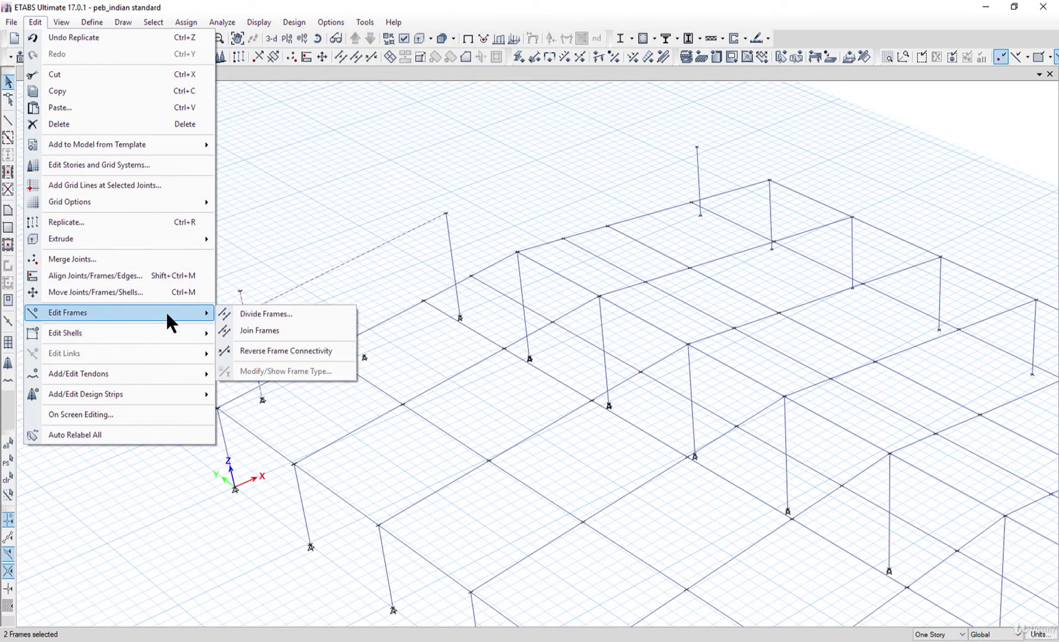
{"action": "left_click", "coordinate": [261, 313]}
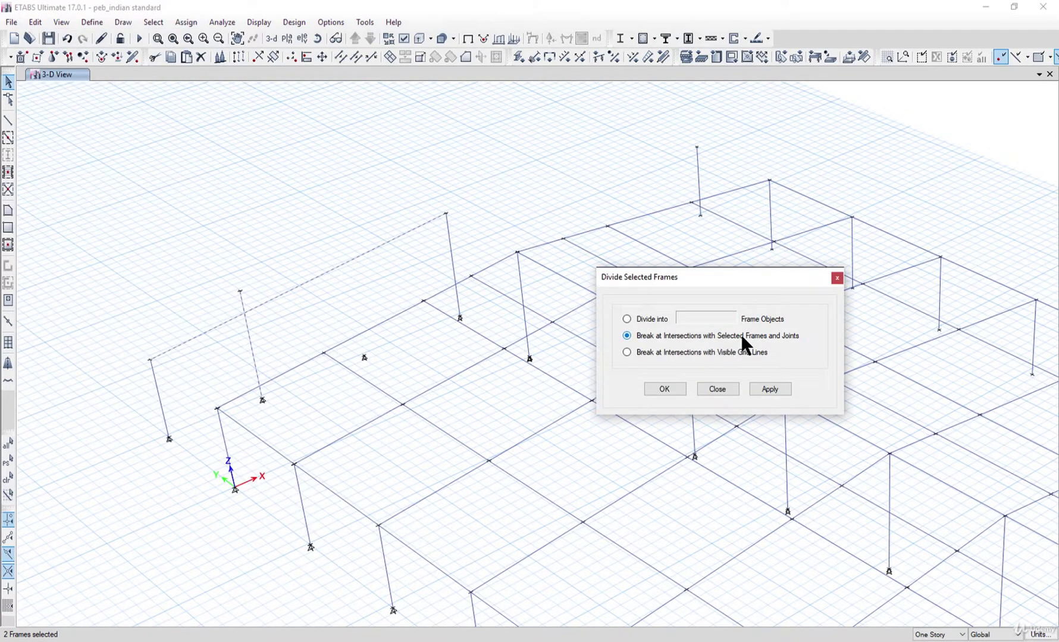
{"action": "left_click", "coordinate": [769, 389]}
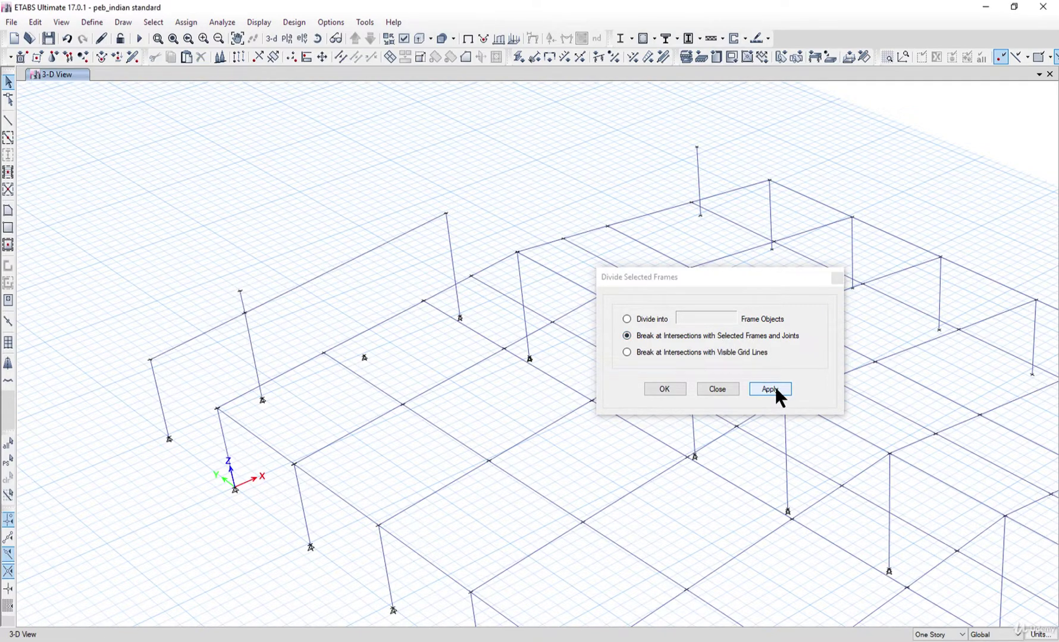
{"action": "left_click", "coordinate": [665, 388]}
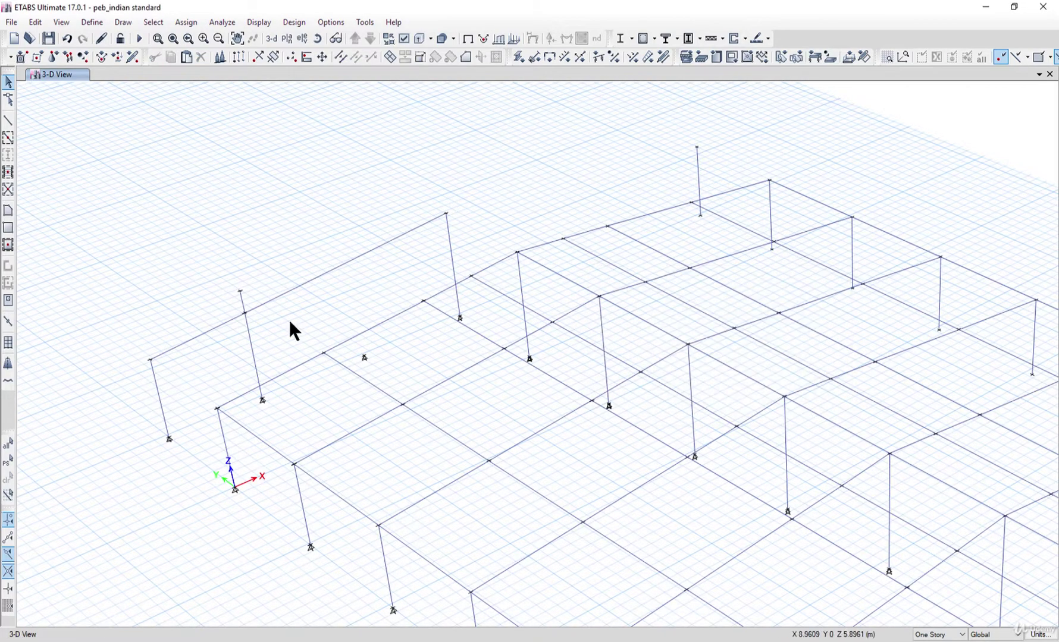
- Delete the column stub protruding above the rafter
{"action": "left_click", "coordinate": [238, 296]}
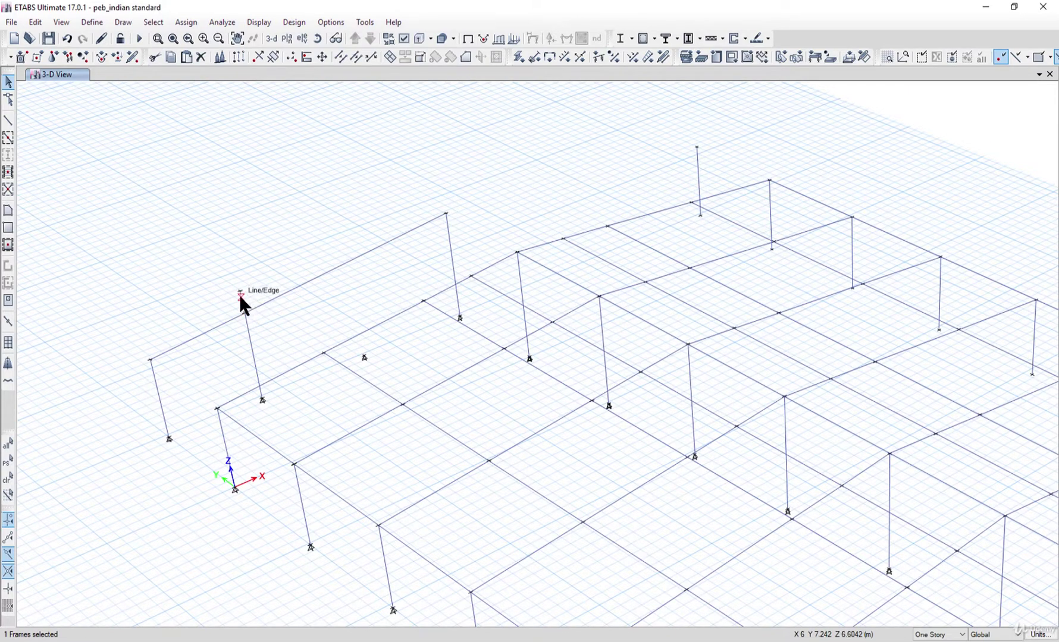
{"action": "key", "text": "Delete"}
{"action": "left_click", "coordinate": [237, 290]}
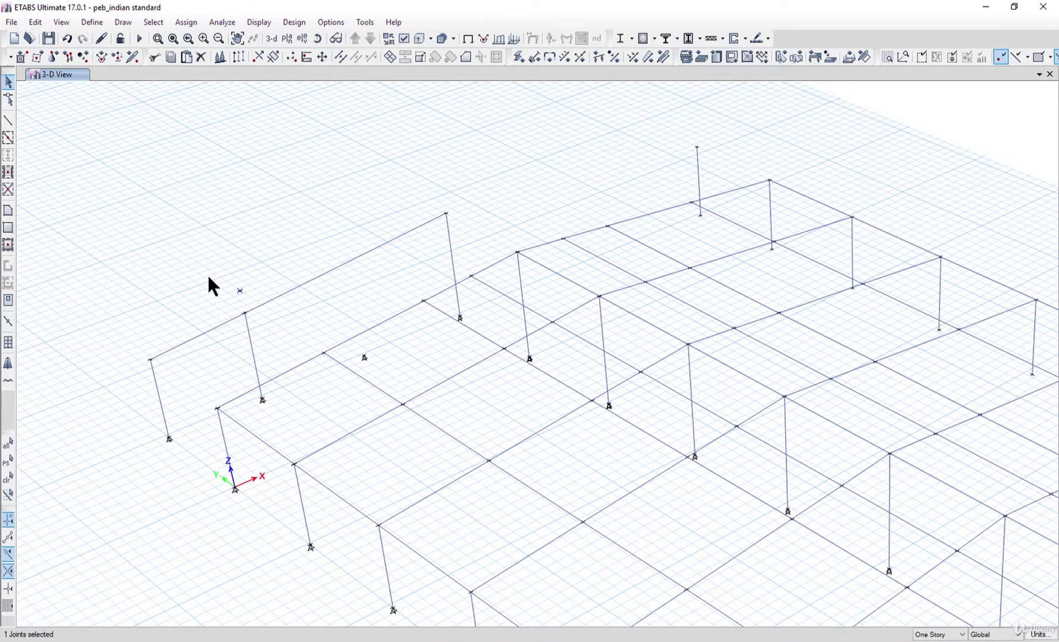
- Delete the leftover column stub, then copy the mid-bay base joint and paste it with Delta Z 7 m
{"action": "key", "text": "Delete"}
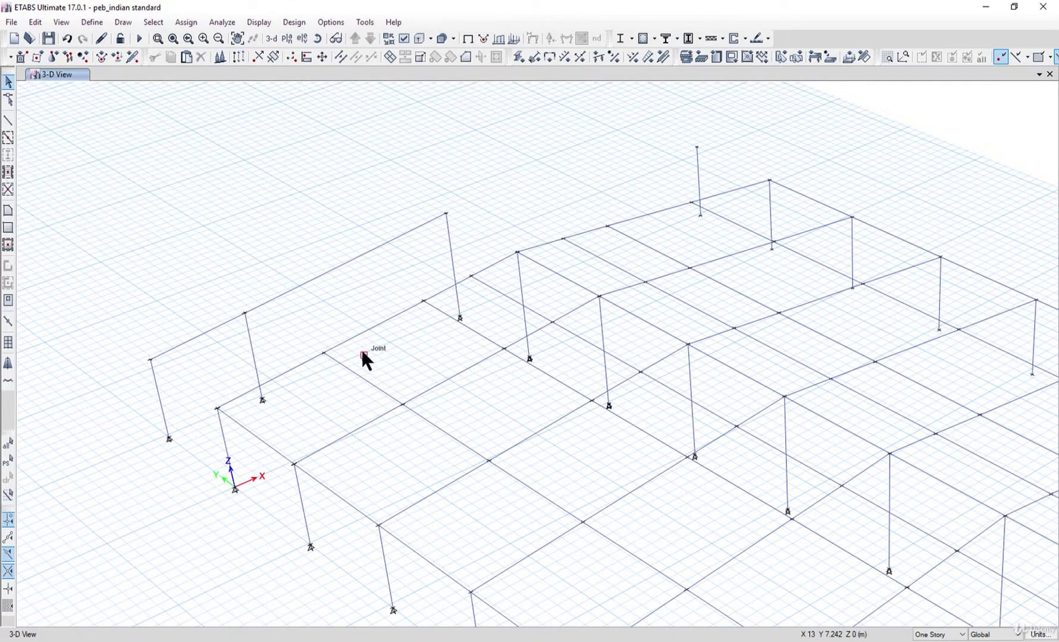
{"action": "left_click_drag", "start_coordinate": [376, 364], "coordinate": [376, 365]}
{"action": "key", "text": "ctrl+c"}
{"action": "key", "text": "ctrl+v"}
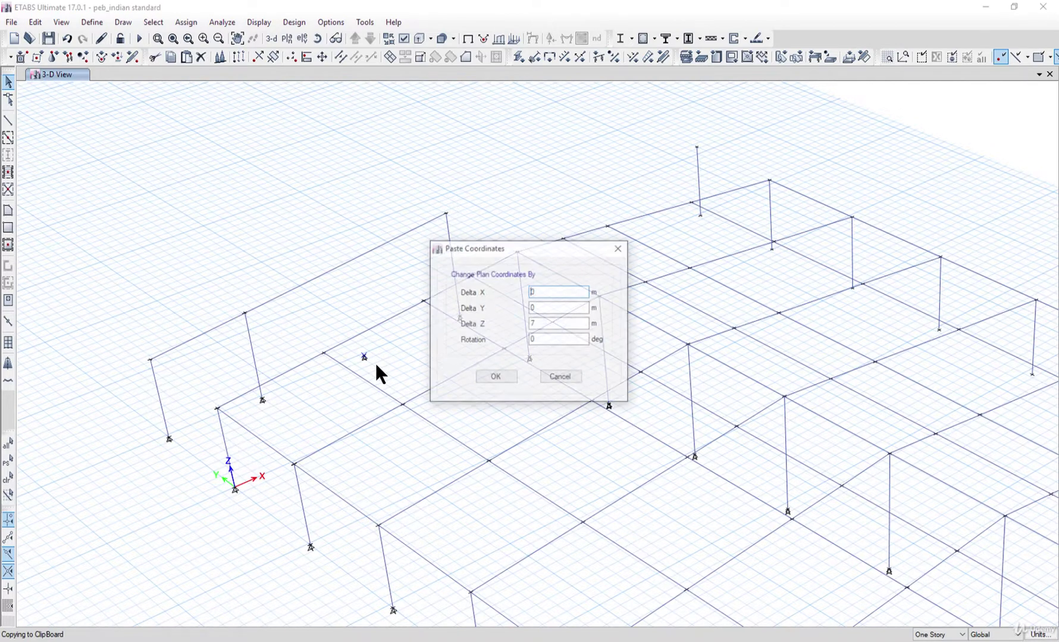
{"action": "double_click", "coordinate": [557, 324]}
{"action": "type", "text": "7"}
{"action": "double_click", "coordinate": [542, 324]}
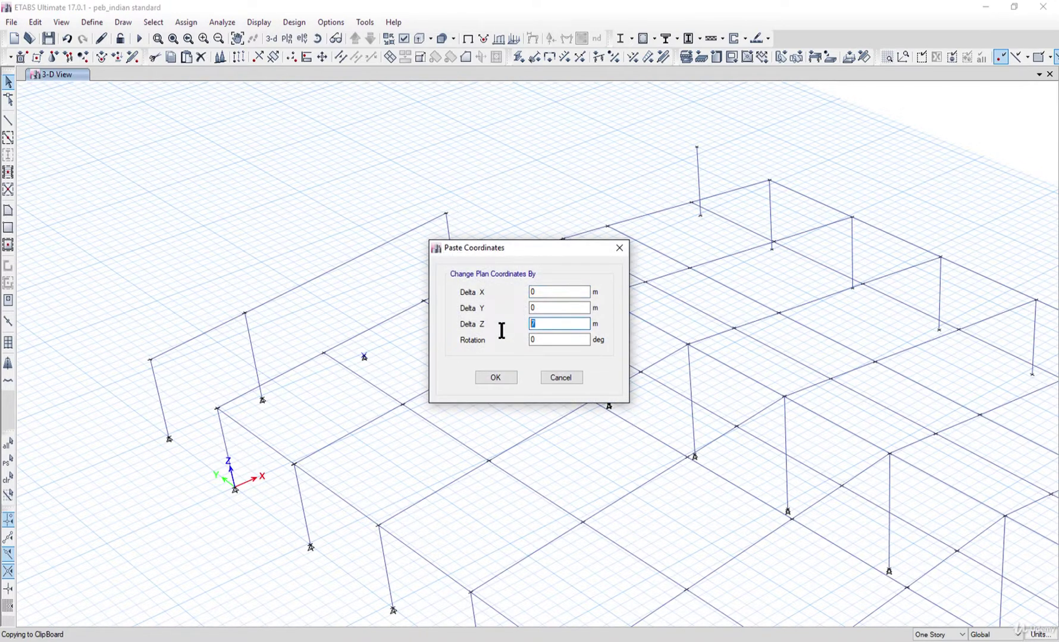
- Paste the raised joint and draw a col_350depth column from the mid-bay base joint up to it
{"action": "left_click", "coordinate": [493, 376]}
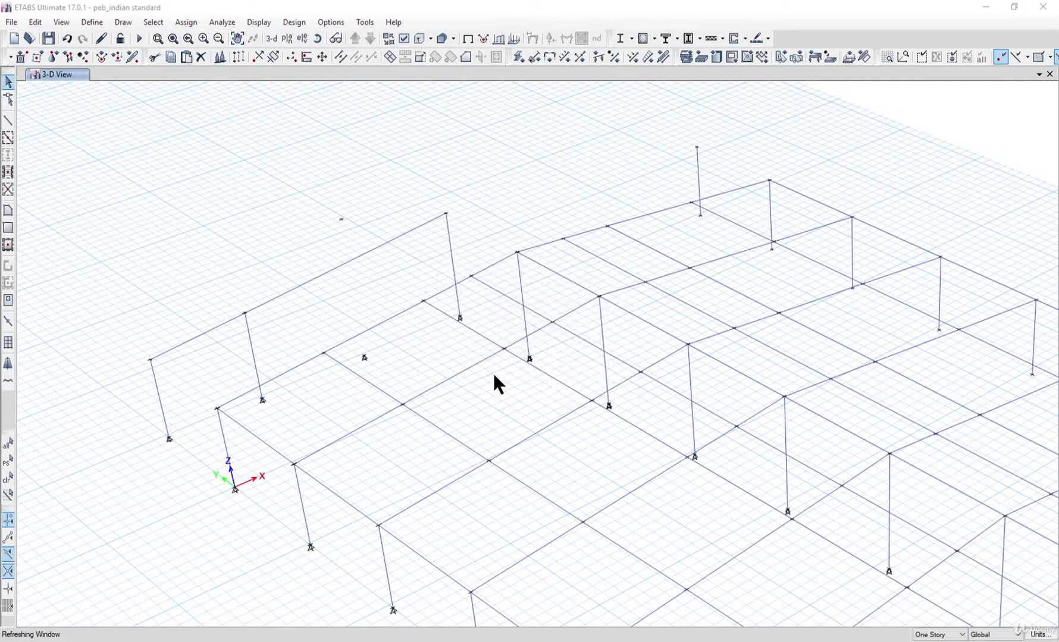
{"action": "left_click", "coordinate": [118, 22]}
{"action": "mouse_move", "coordinate": [178, 90]}
{"action": "left_click", "coordinate": [330, 91]}
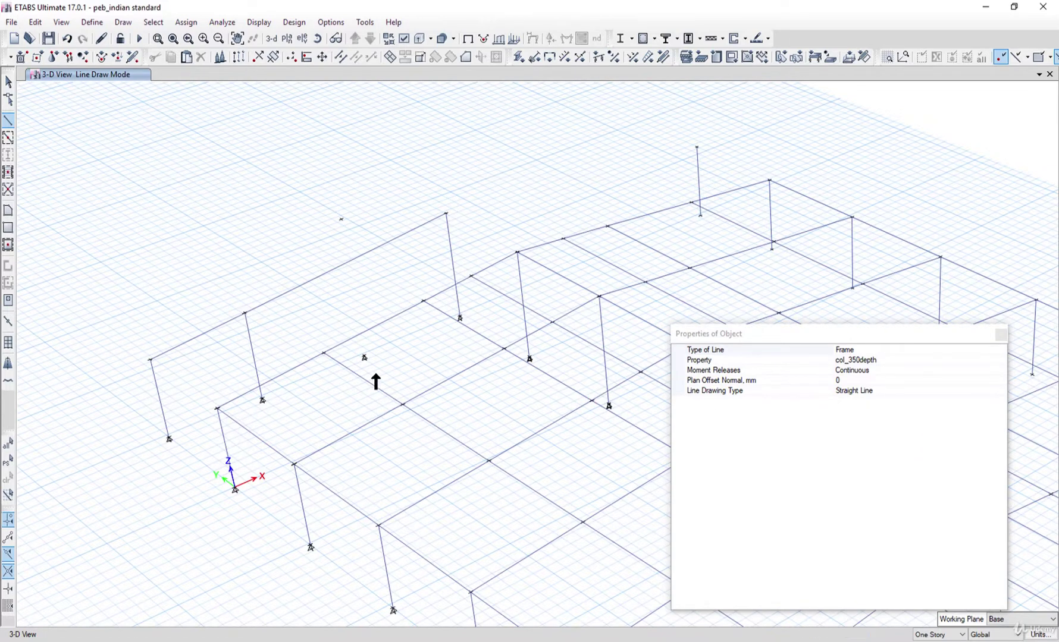
{"action": "left_click", "coordinate": [364, 355]}
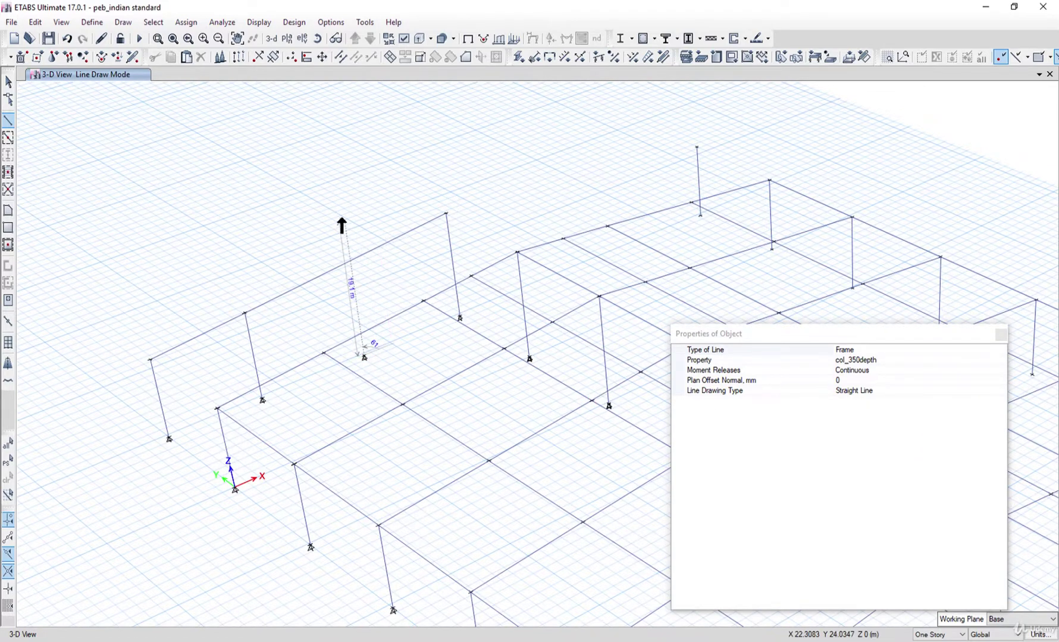
{"action": "double_click", "coordinate": [340, 219]}
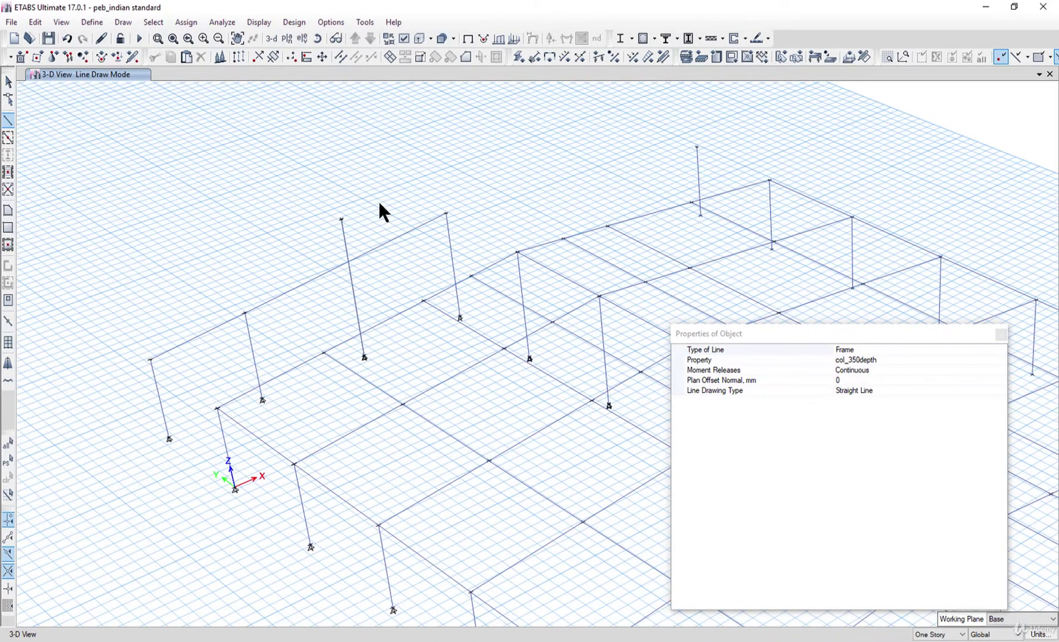
- Divide the new column and the rafter where they cross, then select the column part above the rafter
{"action": "left_click", "coordinate": [8, 81]}
{"action": "left_click_drag", "start_coordinate": [376, 280], "coordinate": [306, 249]}
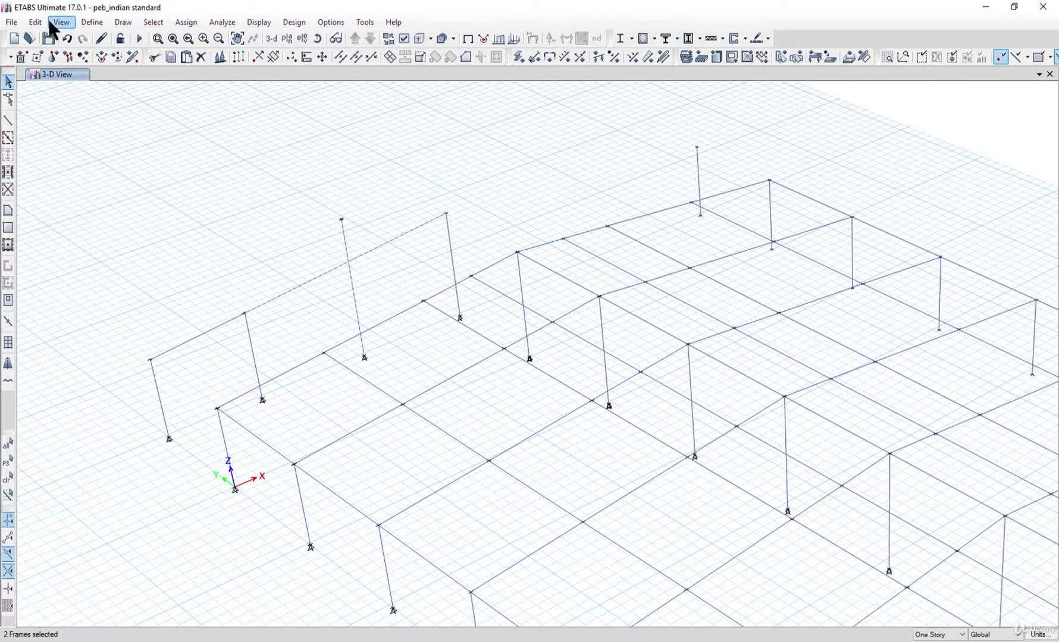
{"action": "left_click", "coordinate": [35, 22]}
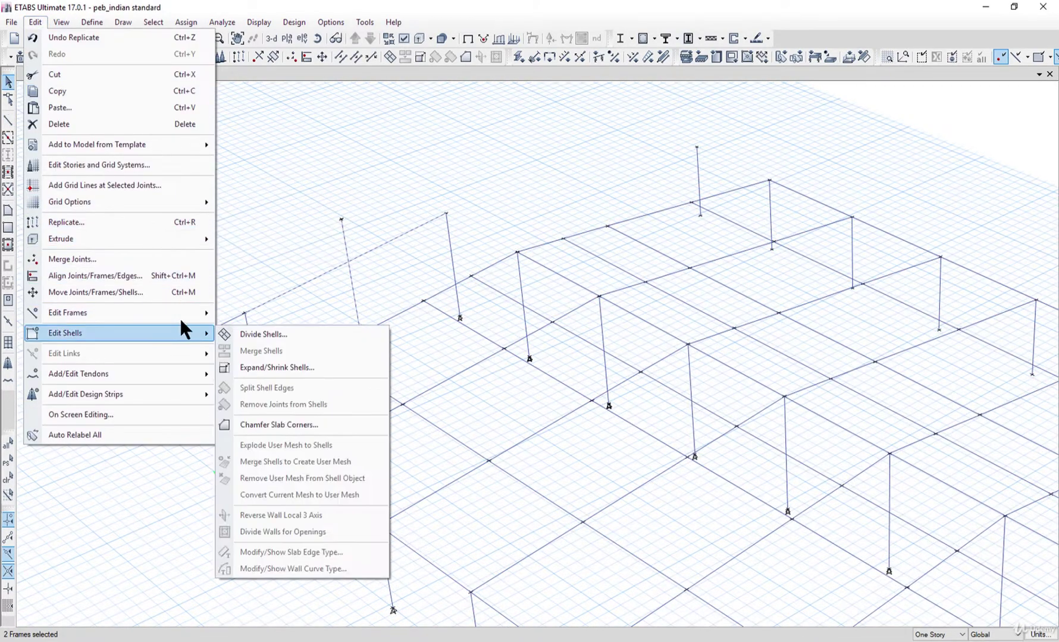
{"action": "mouse_move", "coordinate": [188, 314]}
{"action": "left_click", "coordinate": [265, 313]}
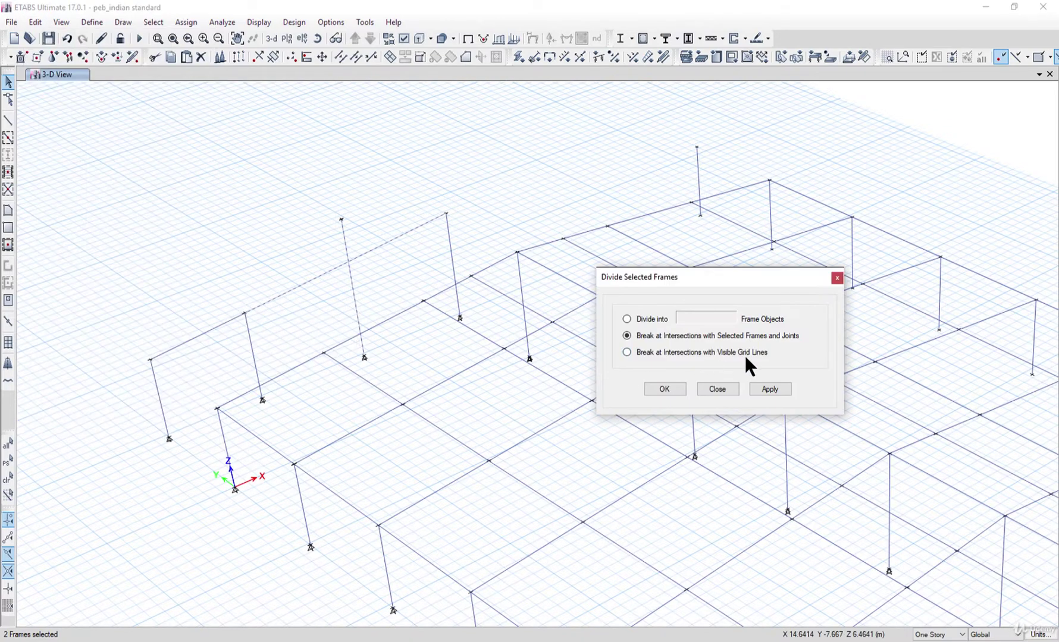
{"action": "left_click", "coordinate": [768, 389]}
{"action": "left_click", "coordinate": [664, 389]}
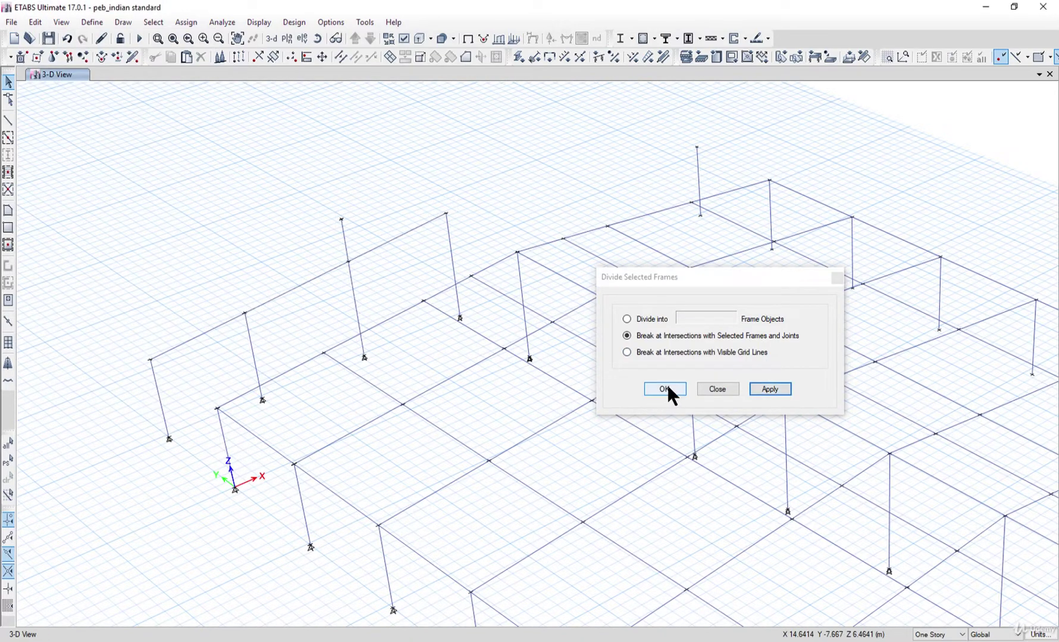
{"action": "left_click_drag", "start_coordinate": [357, 232], "coordinate": [291, 180]}
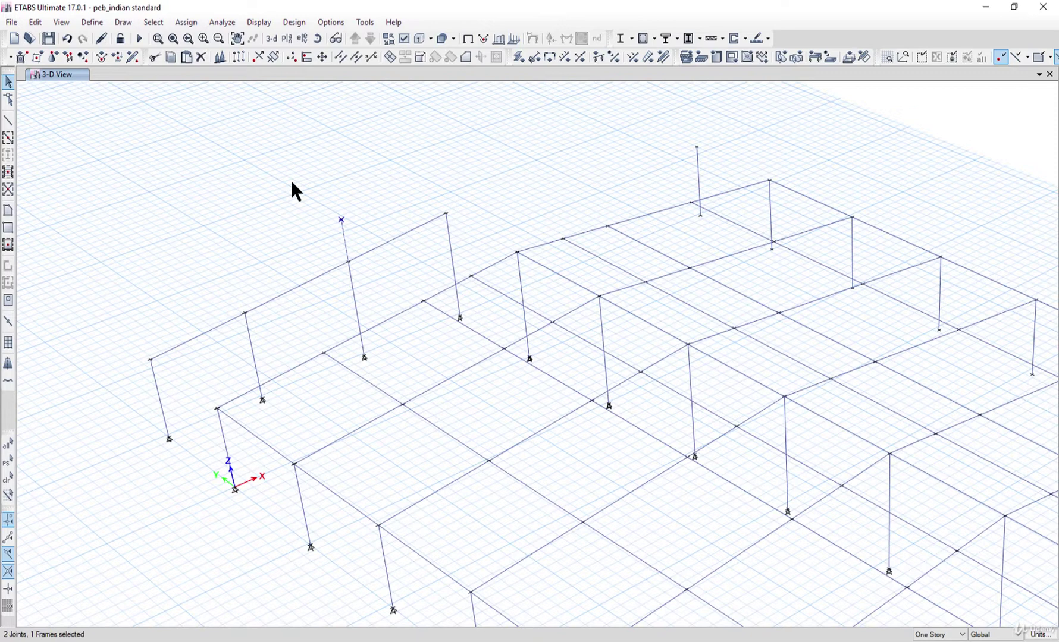
- Delete the column stub above the rafter and the stray column near the back of the shed
{"action": "key", "text": "Delete"}
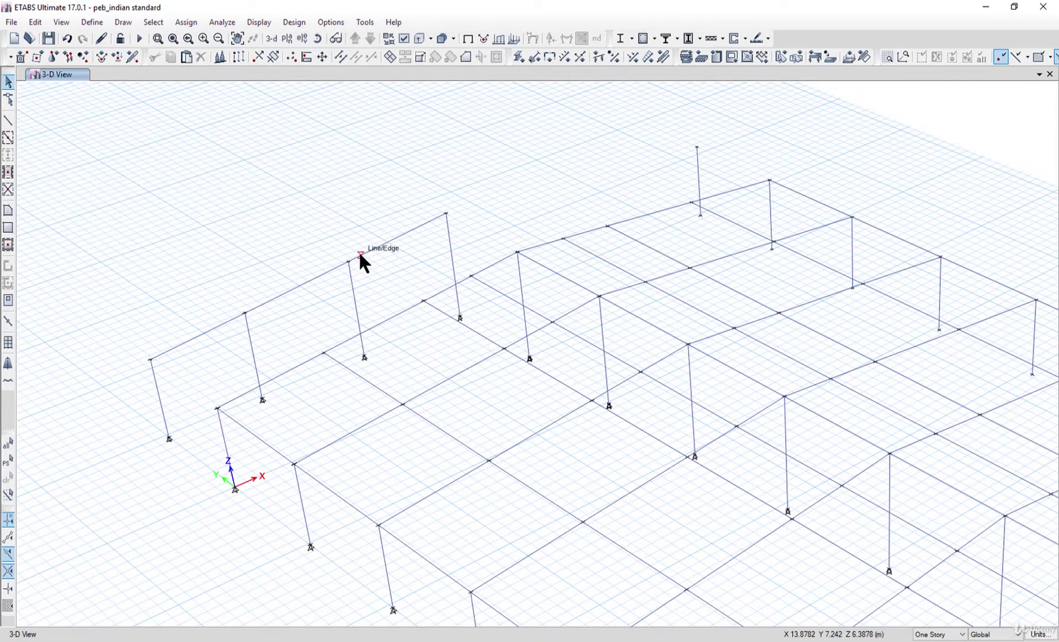
{"action": "mouse_move", "coordinate": [381, 301]}
{"action": "left_mouse_down"}
{"action": "mouse_move", "coordinate": [295, 208]}
{"action": "mouse_move", "coordinate": [365, 282]}
{"action": "mouse_move", "coordinate": [389, 286]}
{"action": "left_mouse_up"}
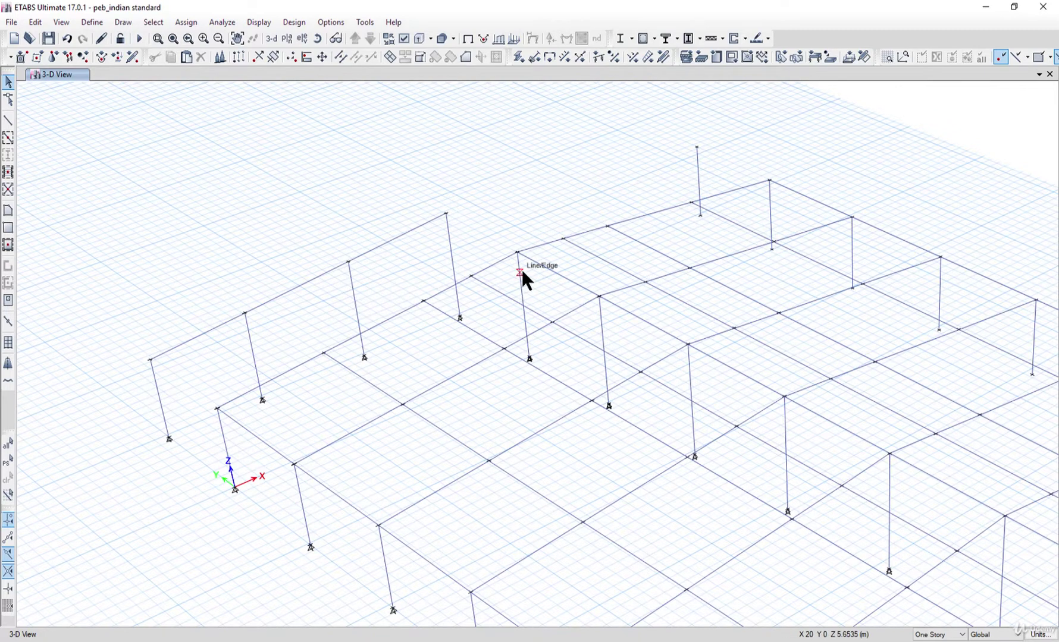
{"action": "middle_click_drag", "start_coordinate": [522, 270], "coordinate": [361, 324]}
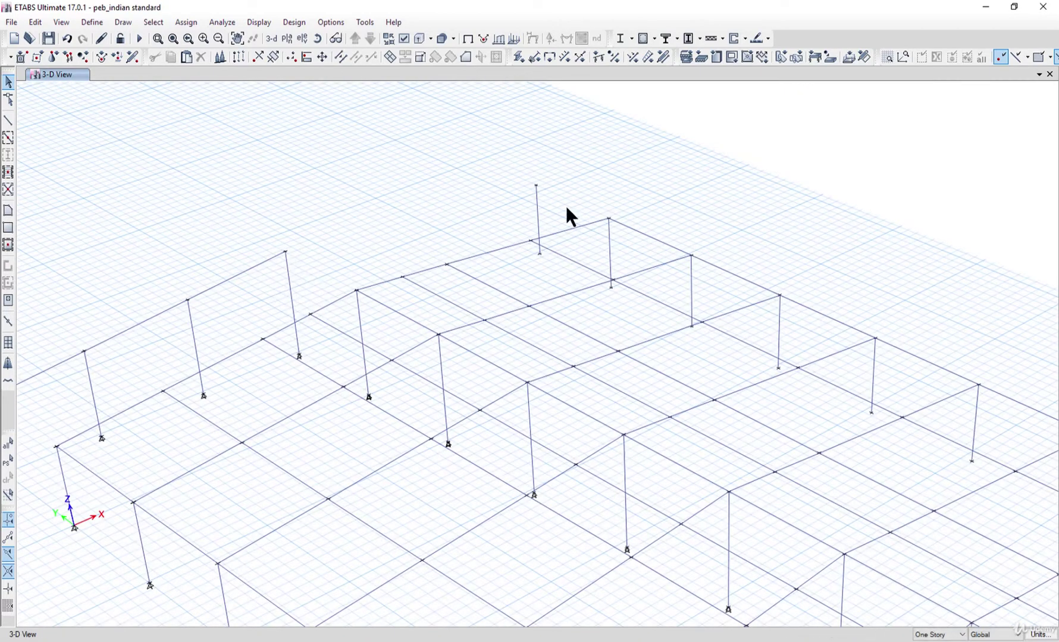
{"action": "left_click_drag", "start_coordinate": [566, 206], "coordinate": [476, 167]}
{"action": "key", "text": "Delete"}
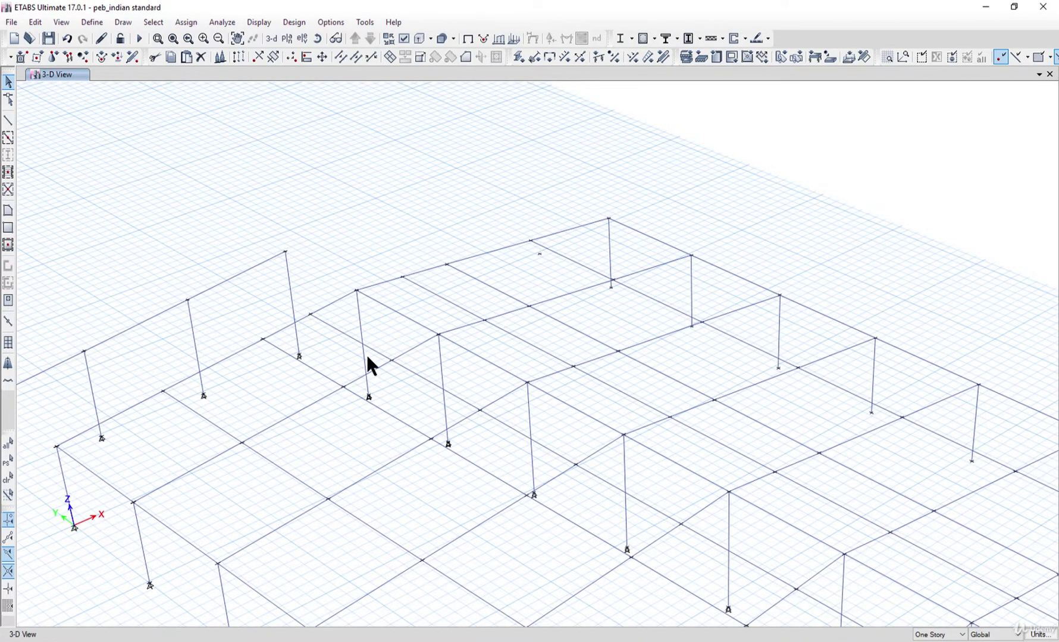
- Select the whole left gable frame and replicate one copy rotated 180° about the top joint (X 20, Y 7.242)
{"action": "middle_click_drag", "start_coordinate": [366, 360], "coordinate": [618, 253]}
{"action": "left_click_drag", "start_coordinate": [549, 172], "coordinate": [376, 111]}
{"action": "left_click_drag", "start_coordinate": [455, 171], "coordinate": [362, 241]}
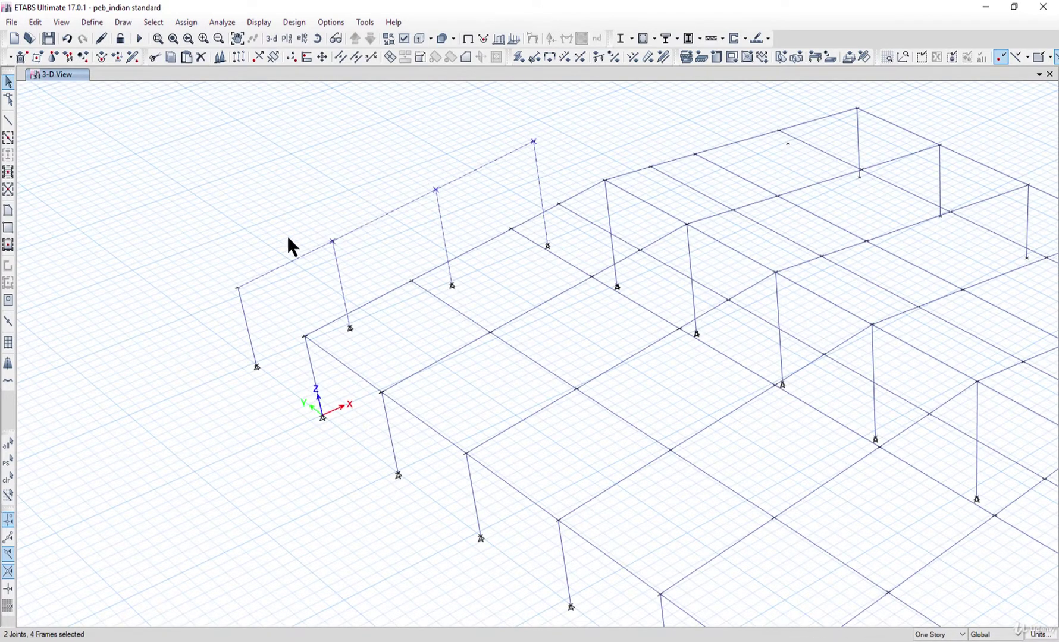
{"action": "left_click_drag", "start_coordinate": [258, 298], "coordinate": [155, 174]}
{"action": "left_click", "coordinate": [35, 22]}
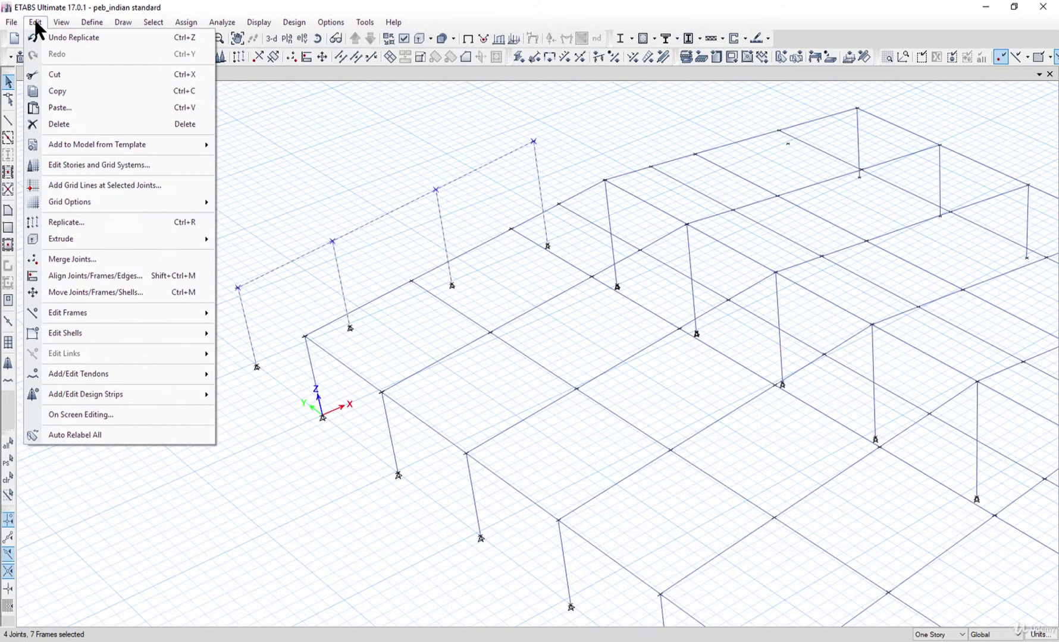
{"action": "left_click", "coordinate": [169, 224]}
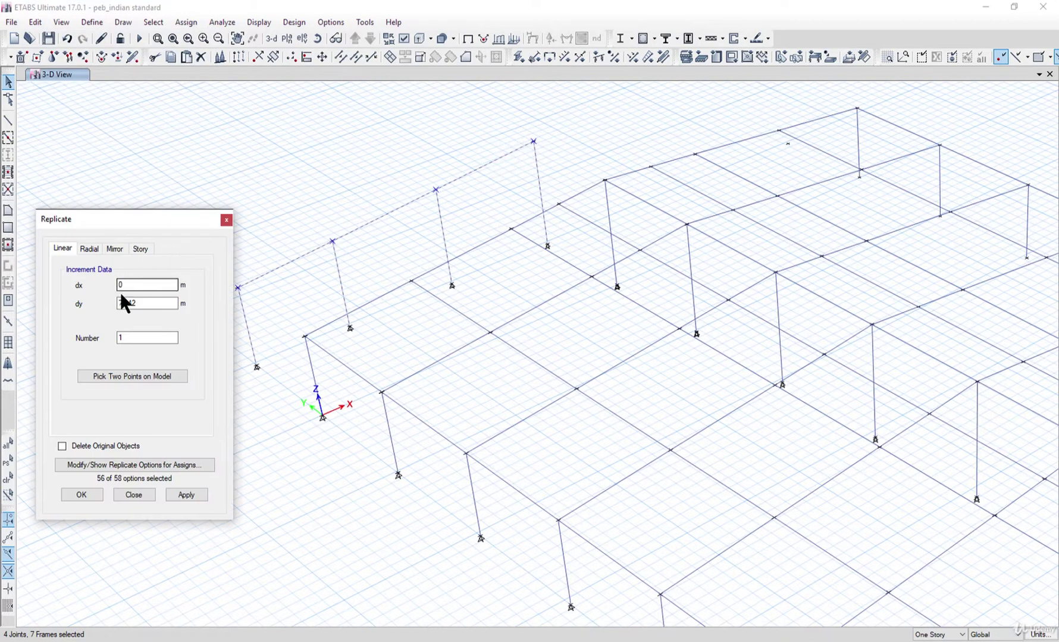
{"action": "left_click", "coordinate": [95, 248]}
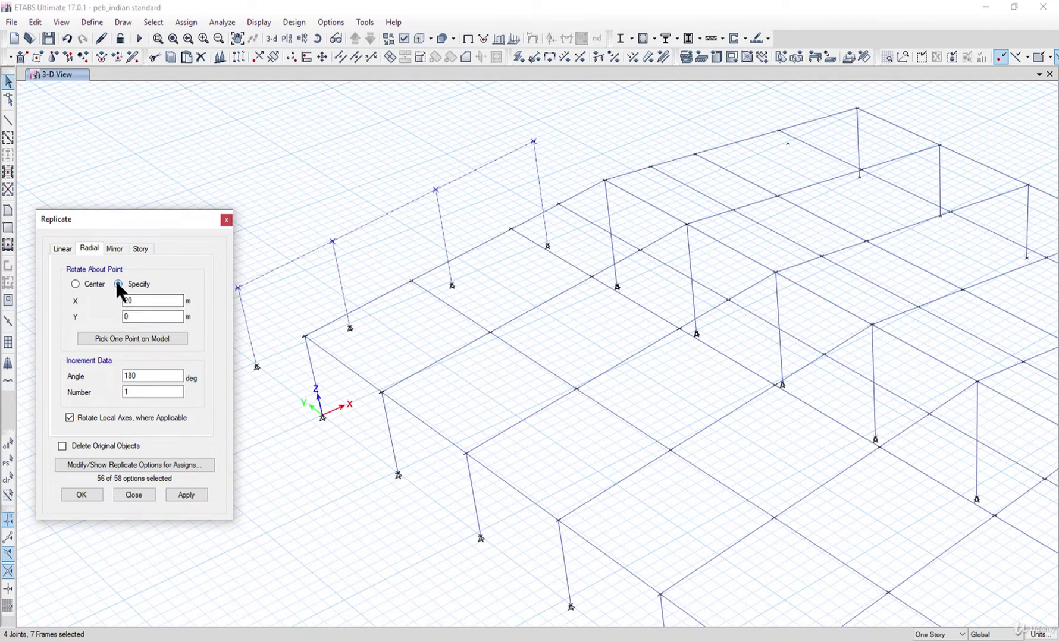
{"action": "left_click", "coordinate": [172, 337]}
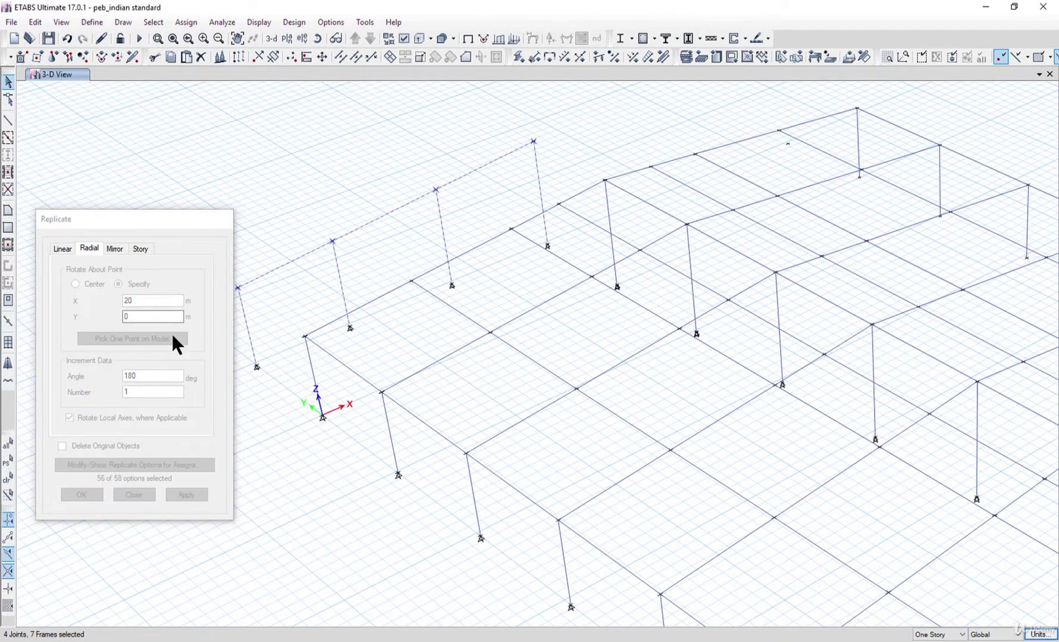
{"action": "left_click", "coordinate": [534, 141]}
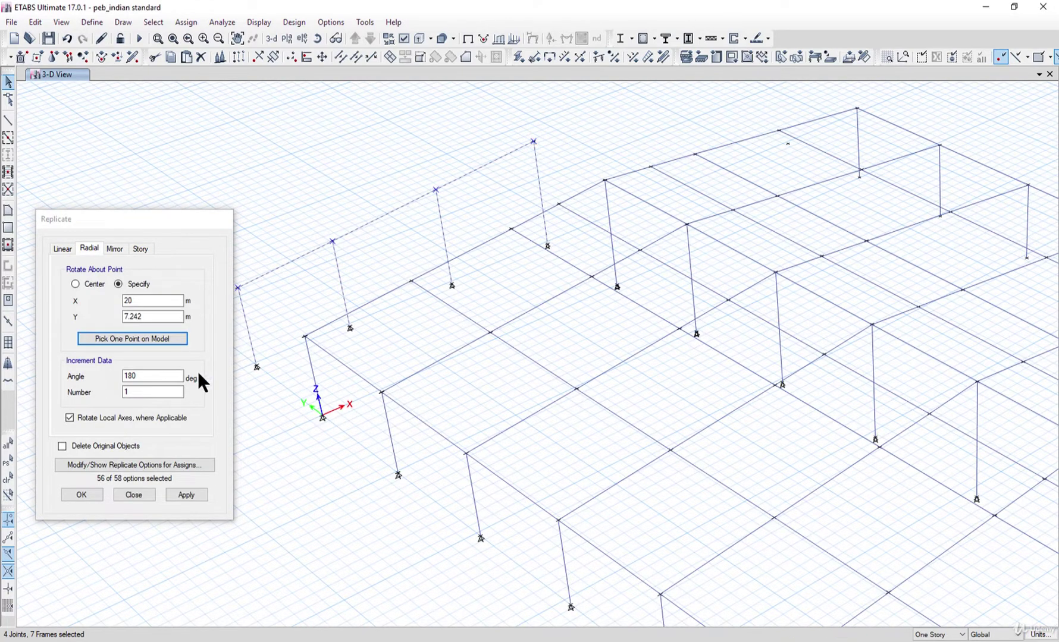
{"action": "left_click", "coordinate": [192, 493]}
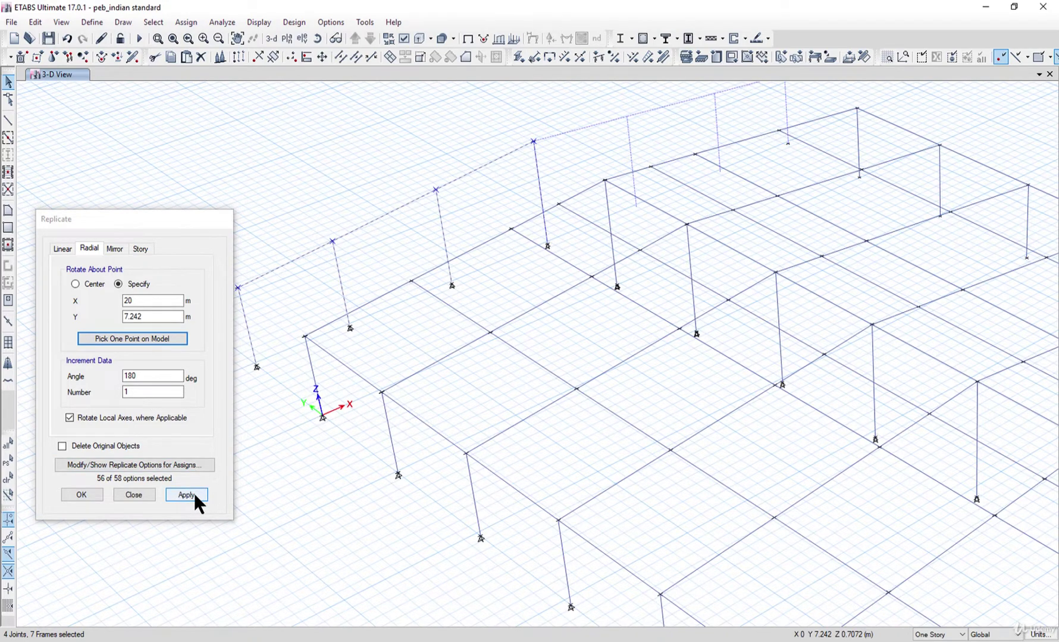
{"action": "left_click", "coordinate": [193, 493]}
{"action": "left_click", "coordinate": [82, 493]}
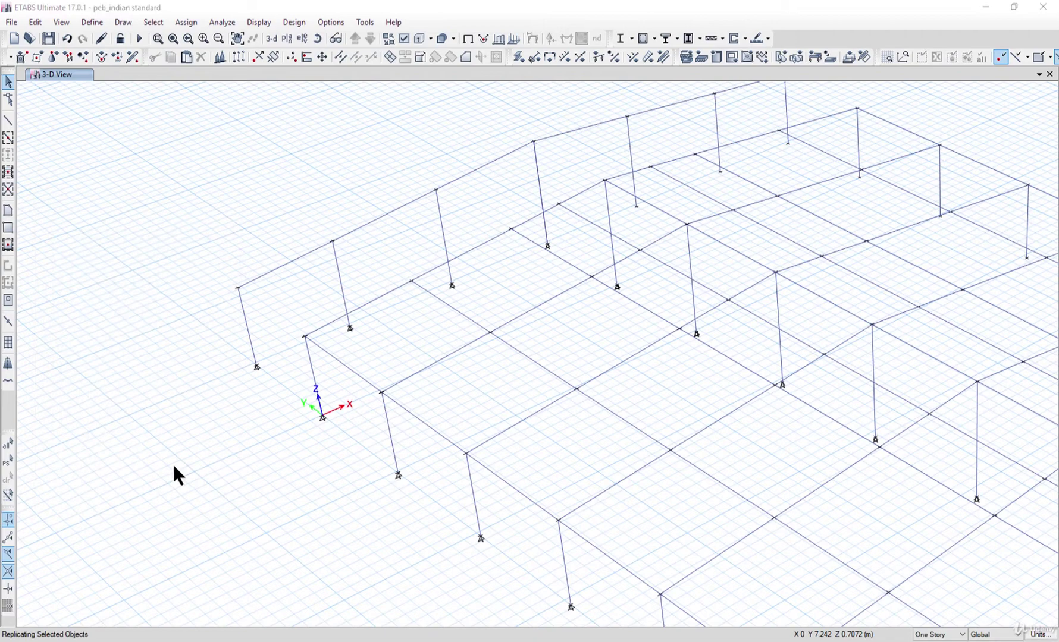
{"action": "middle_click_drag", "start_coordinate": [558, 442], "coordinate": [279, 371]}
{"action": "scroll", "coordinate": [321, 289], "scroll_direction": "down", "scroll_amount": 6}
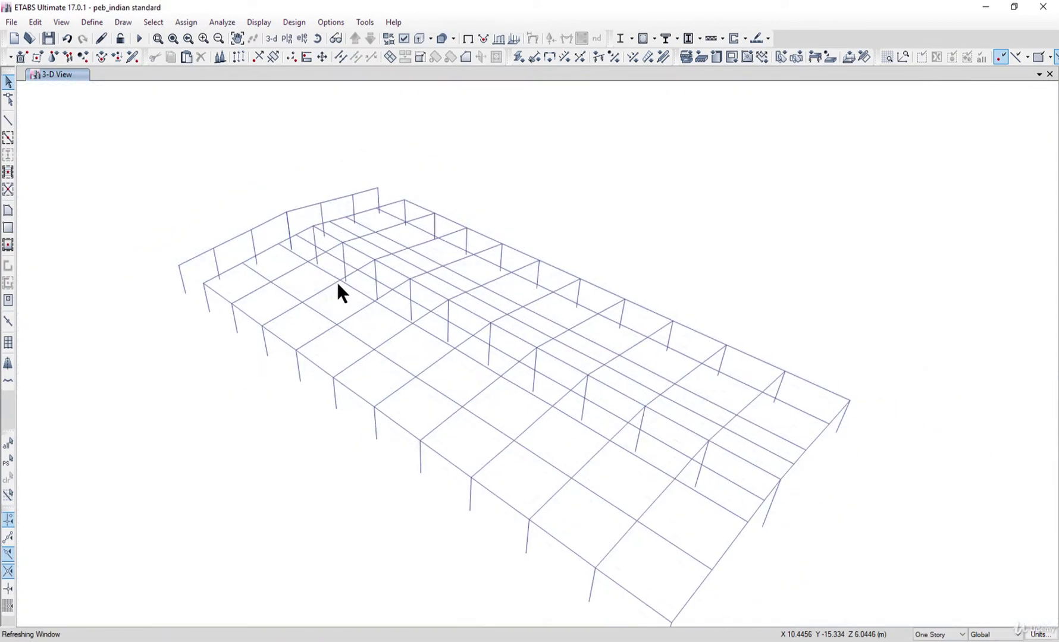
{"action": "scroll", "coordinate": [305, 268], "scroll_direction": "up", "scroll_amount": 3}
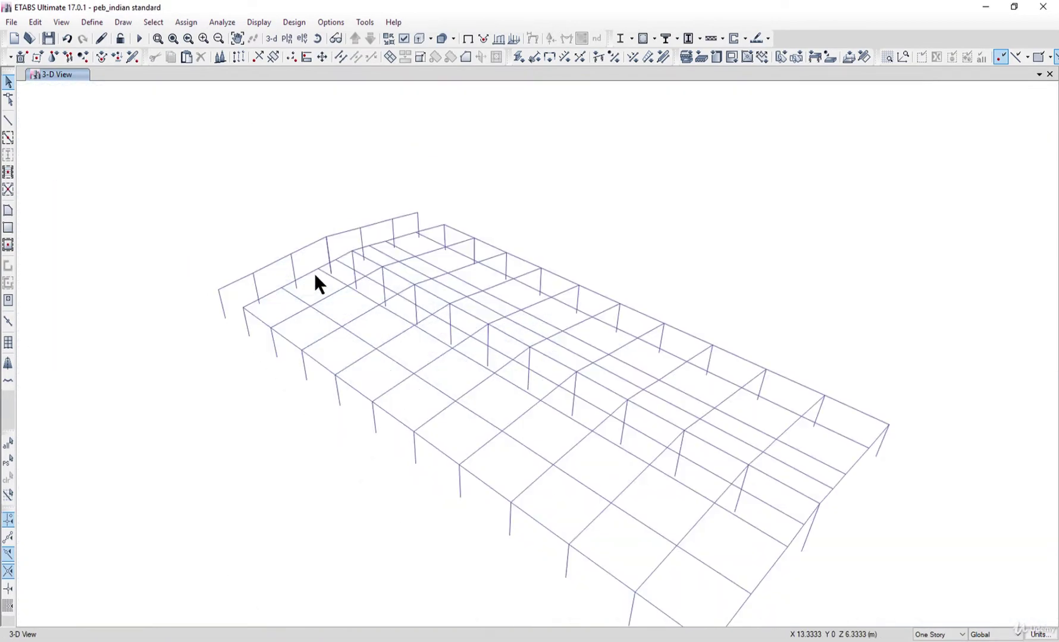
{"action": "middle_click_drag", "start_coordinate": [651, 351], "coordinate": [509, 293]}
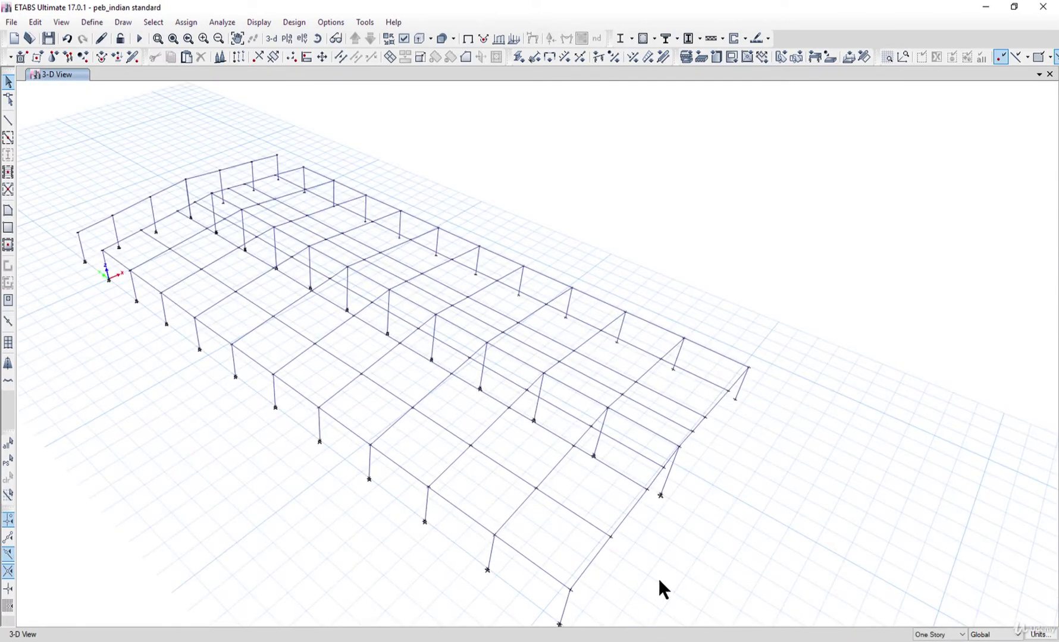
{"action": "middle_click_drag", "start_coordinate": [660, 580], "coordinate": [654, 486]}
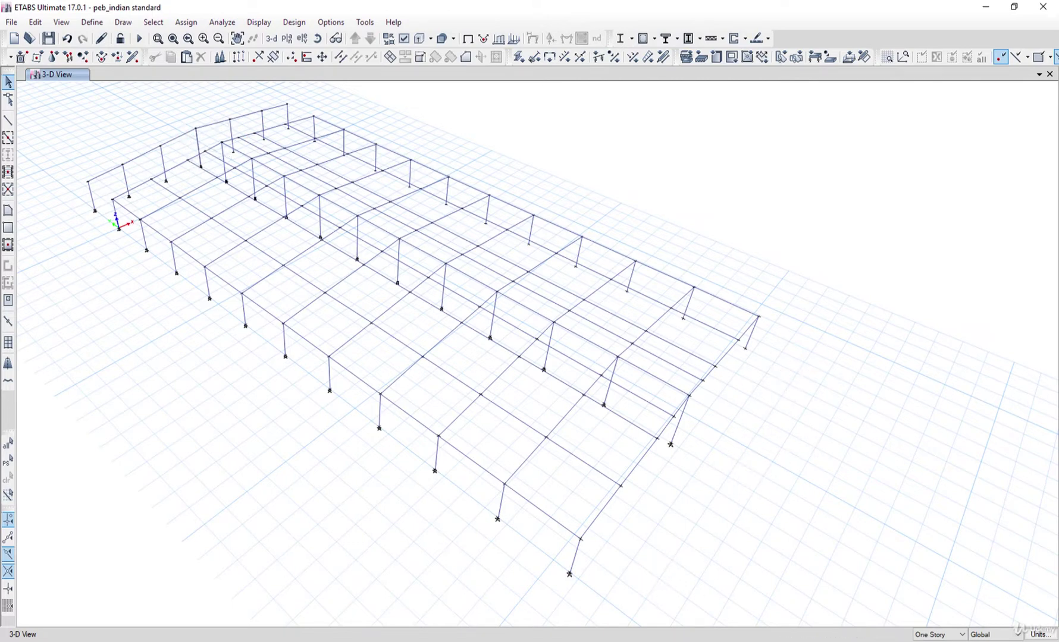
{"action": "key", "text": "alt+Tab"}
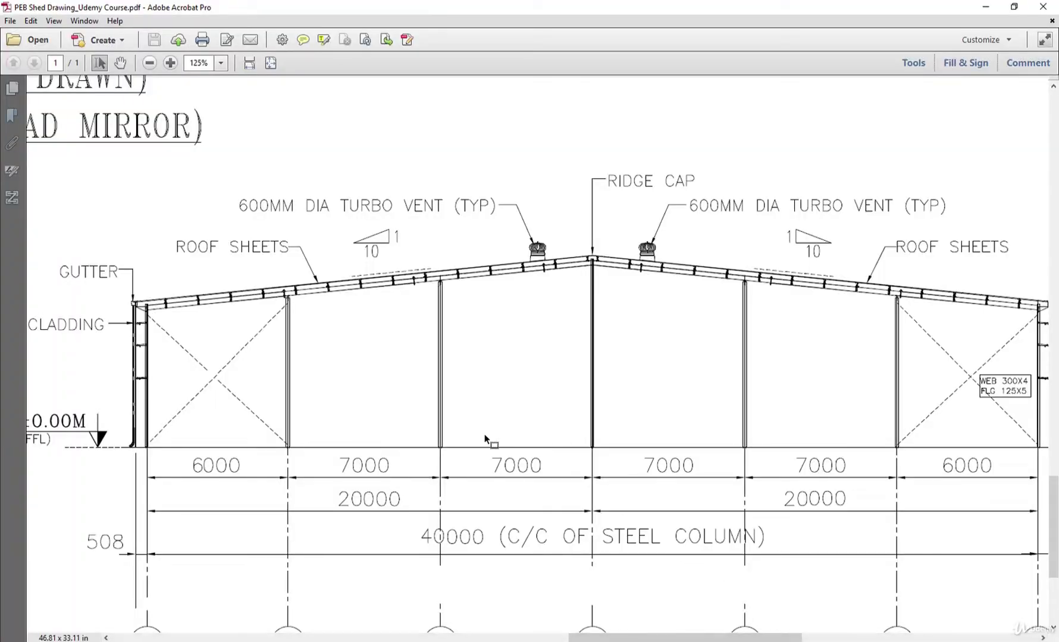
{"action": "scroll", "coordinate": [517, 430], "scroll_direction": "down", "scroll_amount": 4, "text": "ctrl"}
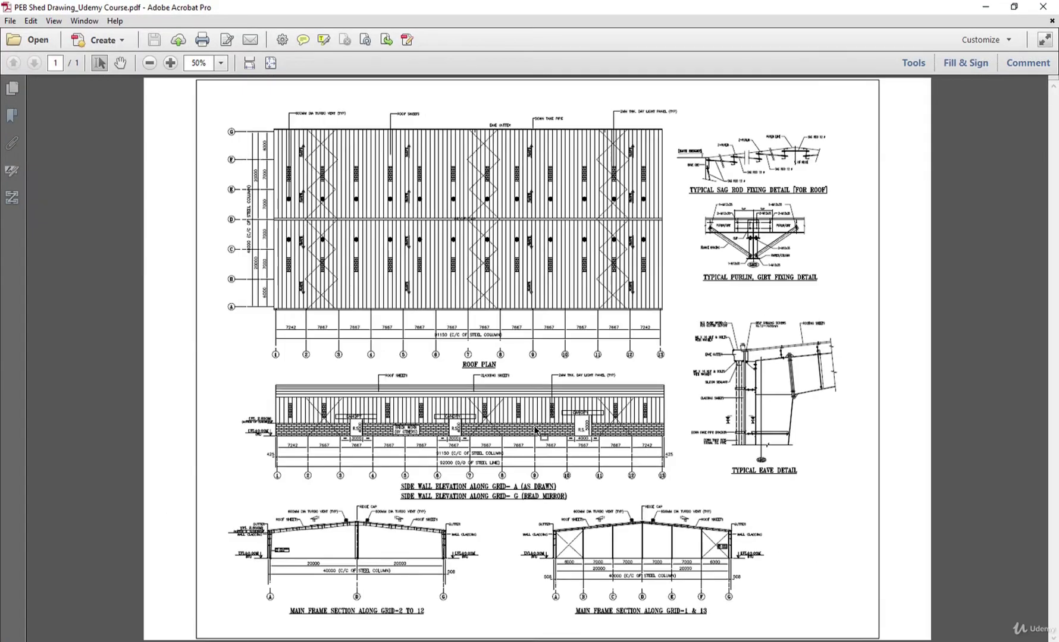
{"action": "scroll", "coordinate": [330, 472], "scroll_direction": "up", "scroll_amount": 2, "text": "ctrl"}
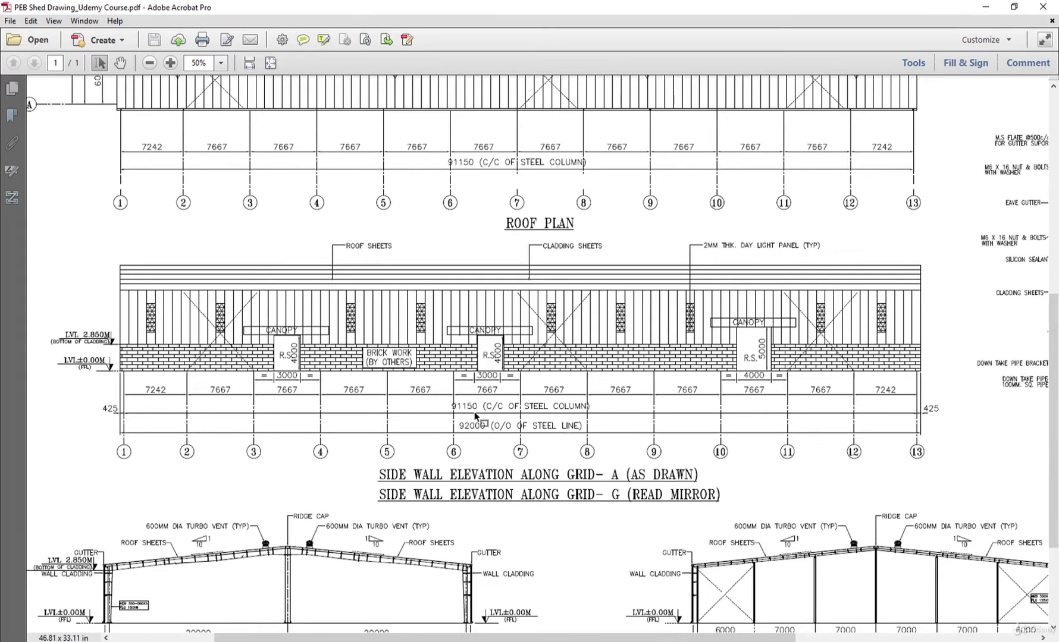
{"action": "left_click", "coordinate": [982, 7]}
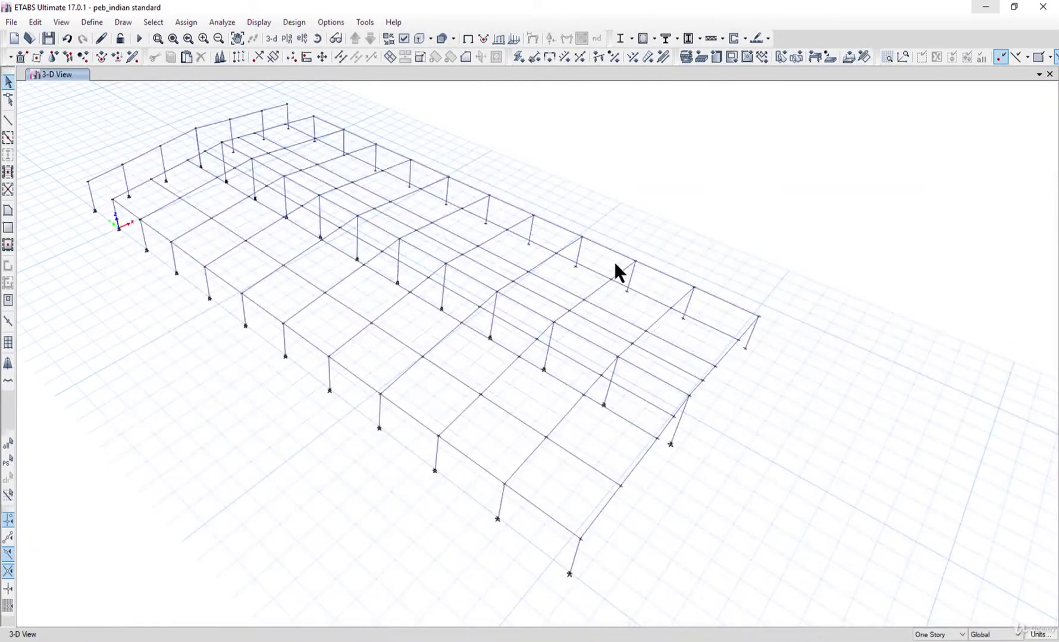
- Select the end frame's 14 joints and frames and paste a copy at Delta Y −91.15 m, Delta Z 0
{"action": "middle_click_drag", "start_coordinate": [613, 261], "coordinate": [519, 299]}
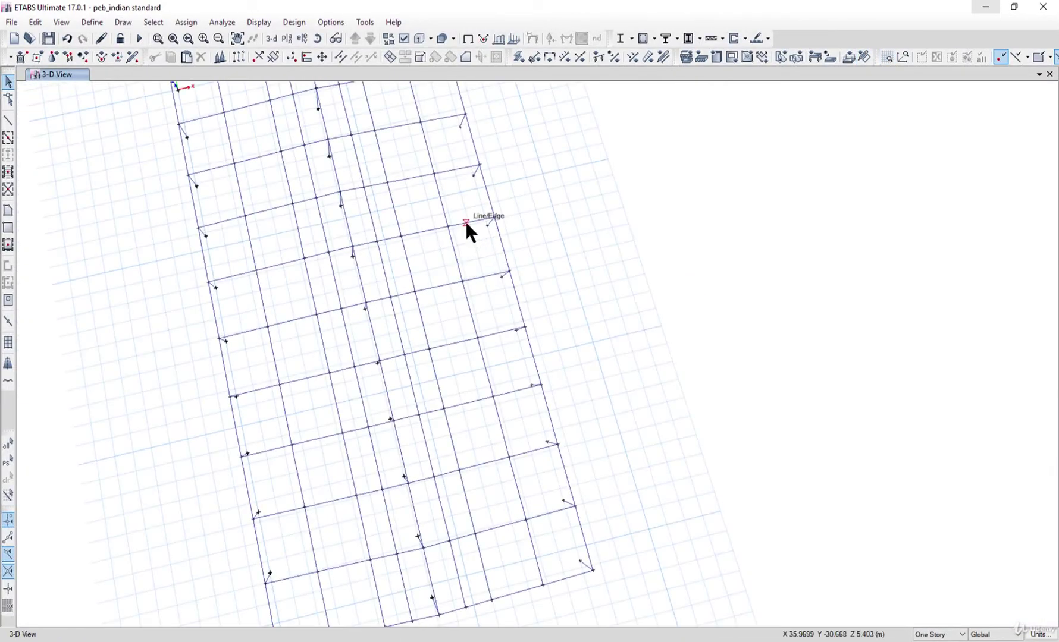
{"action": "middle_click_drag", "start_coordinate": [467, 225], "coordinate": [344, 218]}
{"action": "left_click_drag", "start_coordinate": [240, 137], "coordinate": [639, 220]}
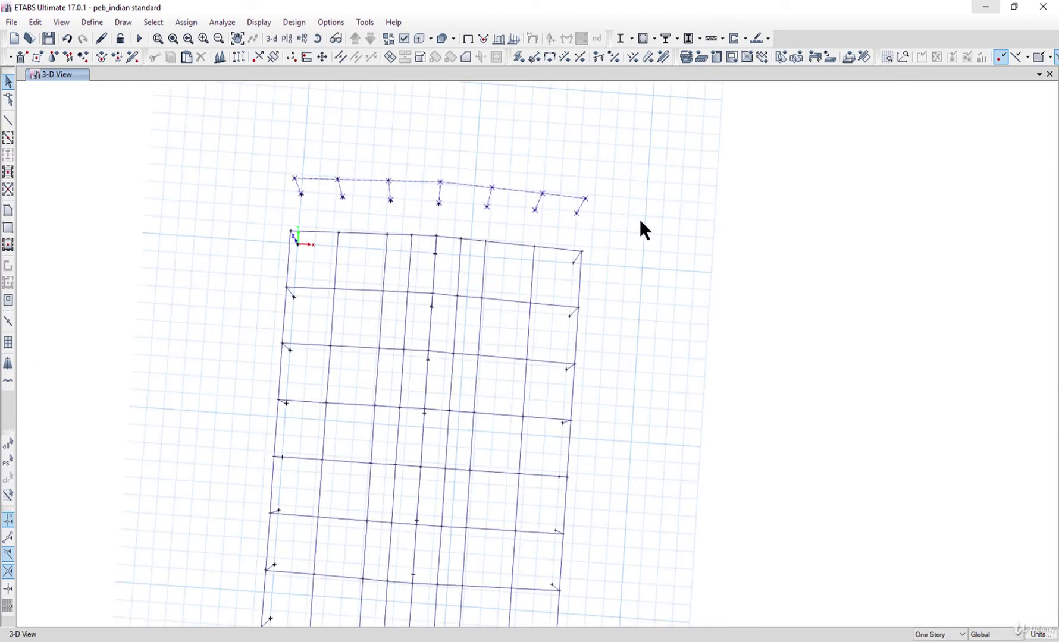
{"action": "left_click", "coordinate": [271, 38]}
{"action": "middle_click_drag", "start_coordinate": [534, 381], "coordinate": [467, 360]}
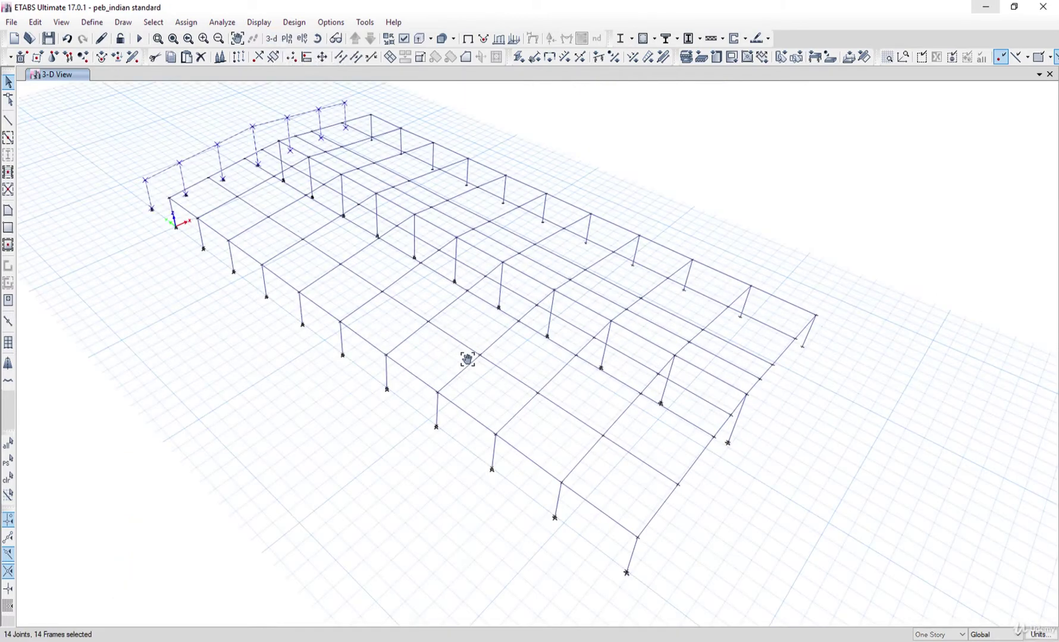
{"action": "key", "text": "ctrl+c"}
{"action": "key", "text": "ctrl+v"}
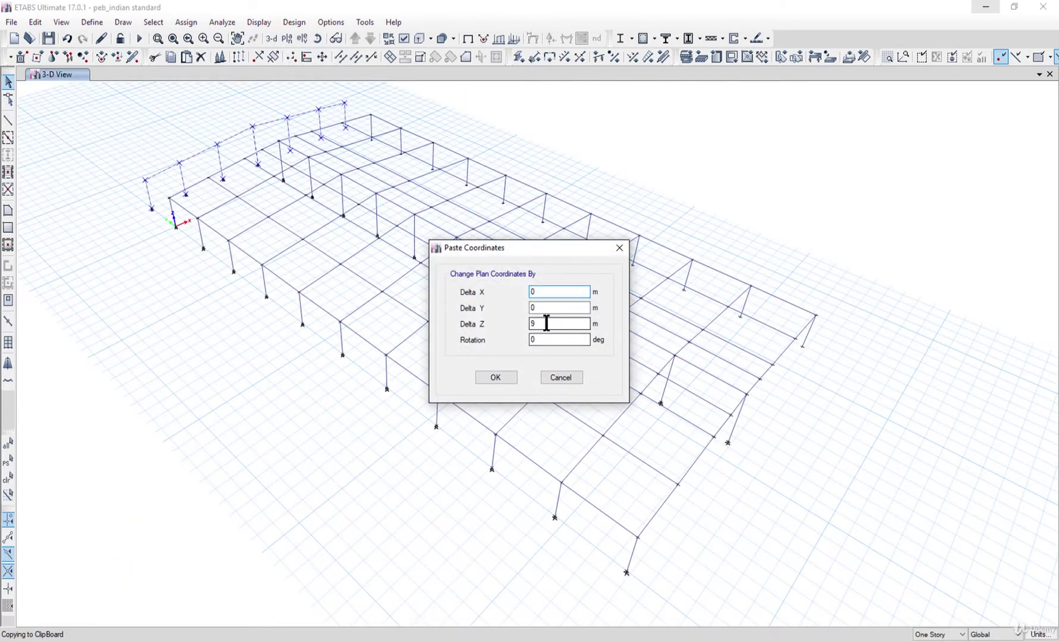
{"action": "double_click", "coordinate": [546, 324]}
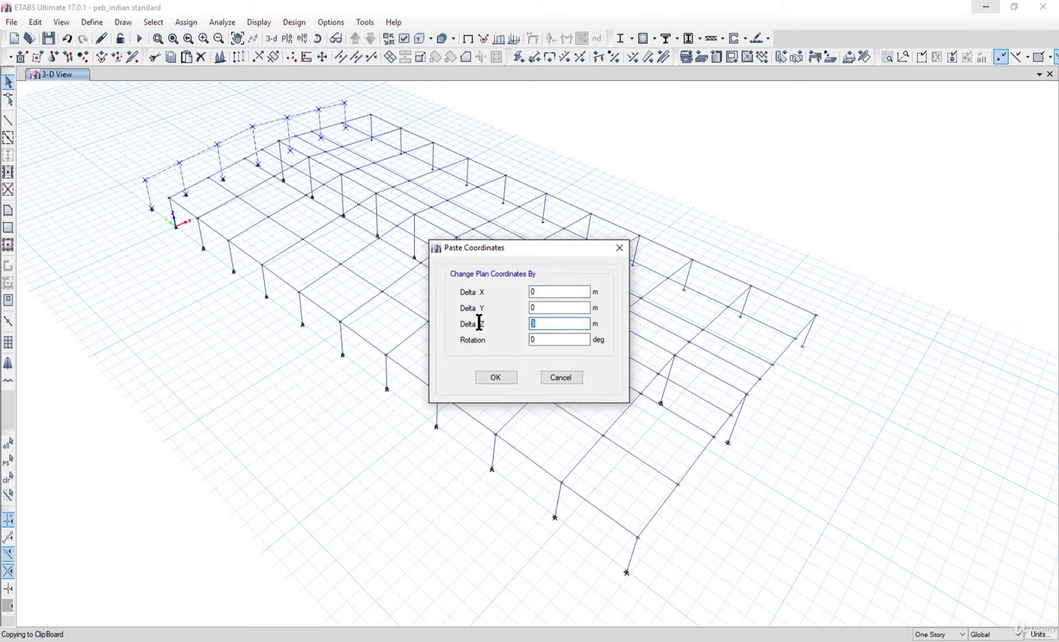
{"action": "double_click", "coordinate": [548, 306]}
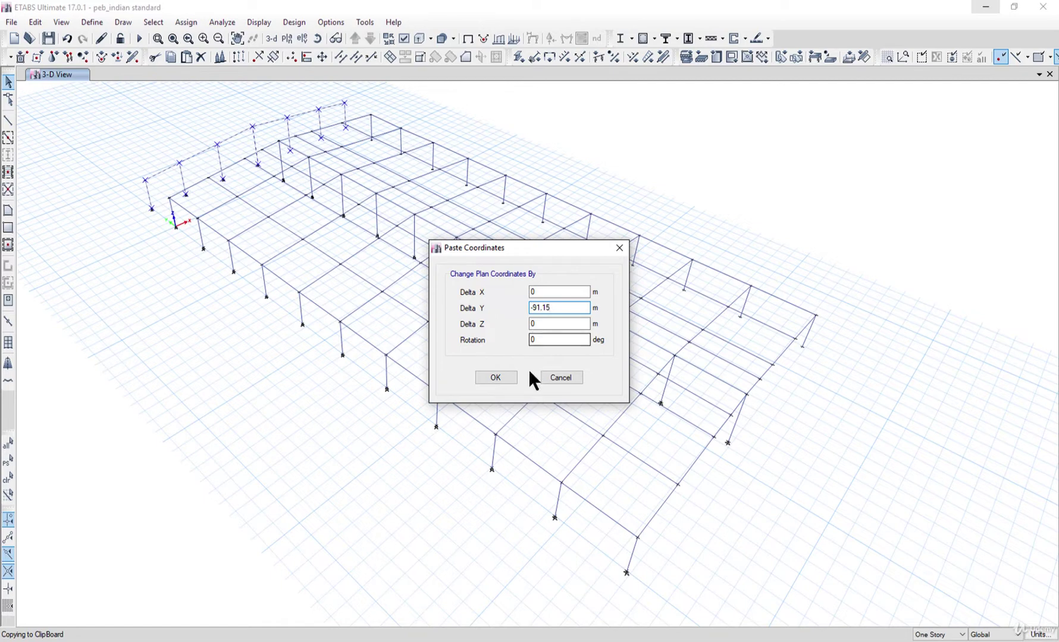
{"action": "left_click", "coordinate": [495, 377]}
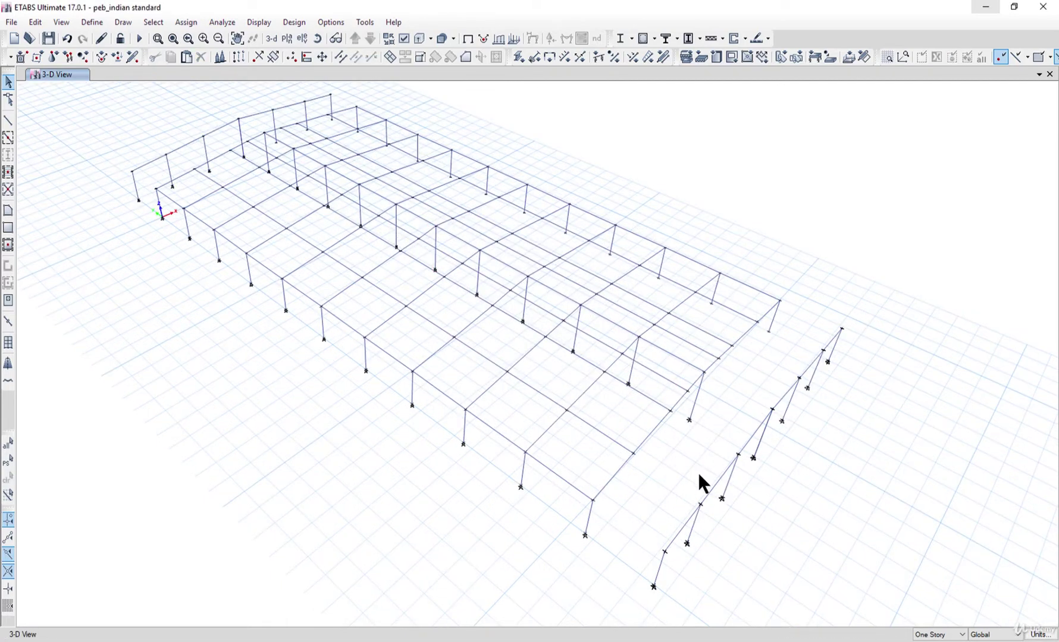
- Start the beam/column drawing tool with its section property set to ISMC300
{"action": "middle_click_drag", "start_coordinate": [302, 303], "coordinate": [318, 321]}
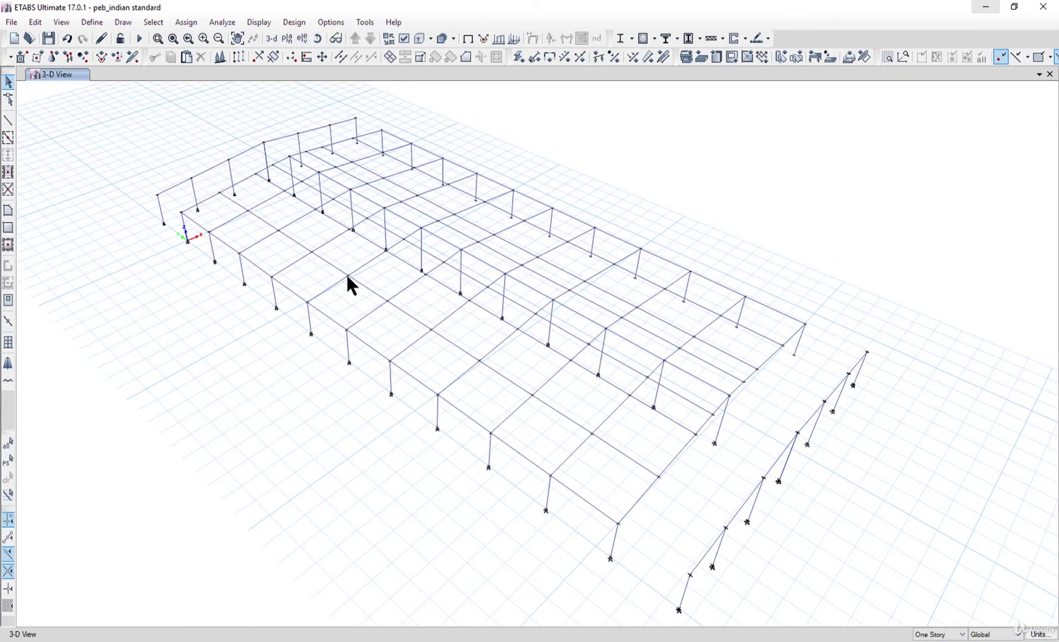
{"action": "middle_click_drag", "start_coordinate": [581, 352], "coordinate": [371, 245]}
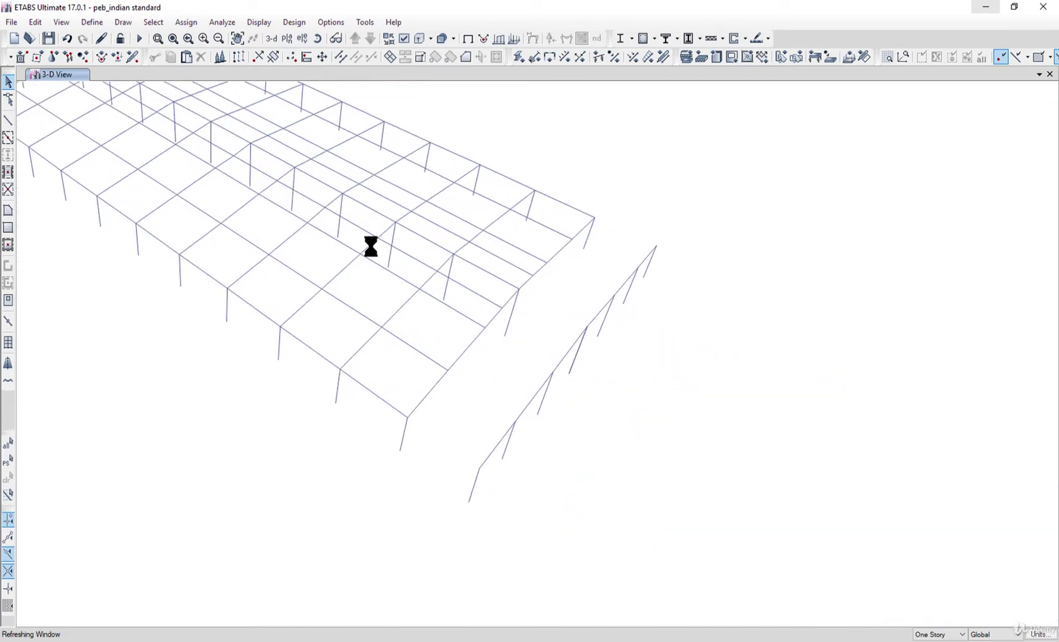
{"action": "left_click", "coordinate": [125, 24]}
{"action": "mouse_move", "coordinate": [214, 92]}
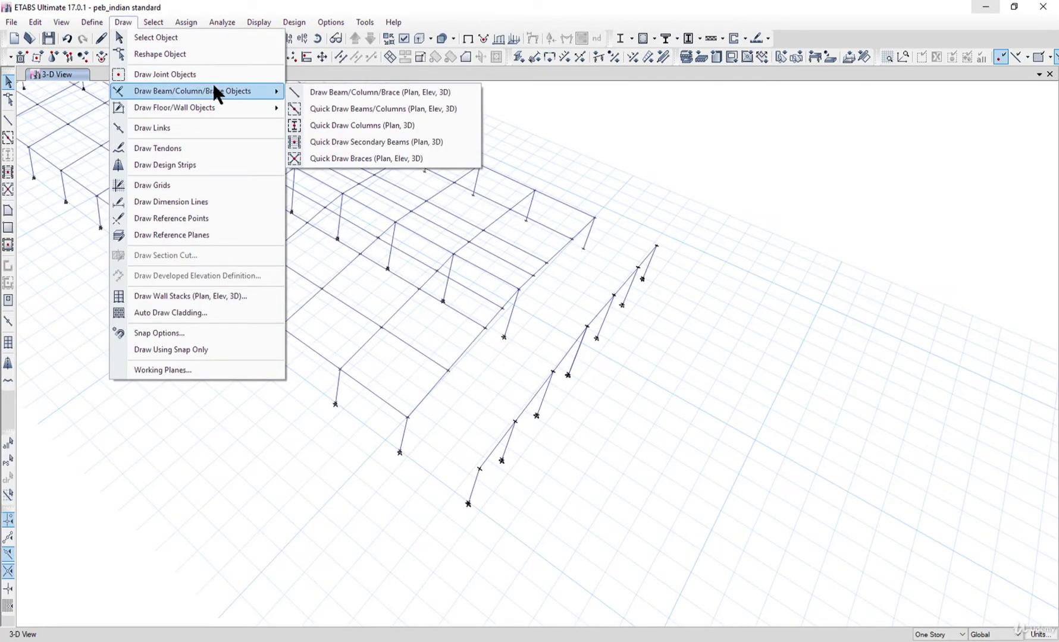
{"action": "left_click", "coordinate": [326, 93]}
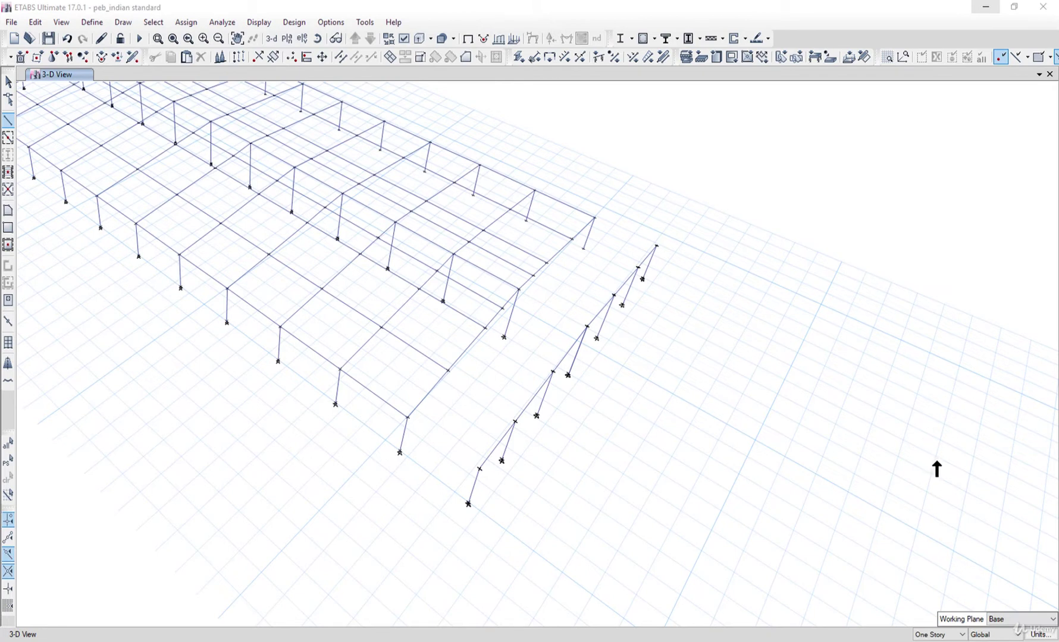
{"action": "left_click", "coordinate": [966, 353]}
{"action": "left_click", "coordinate": [995, 359]}
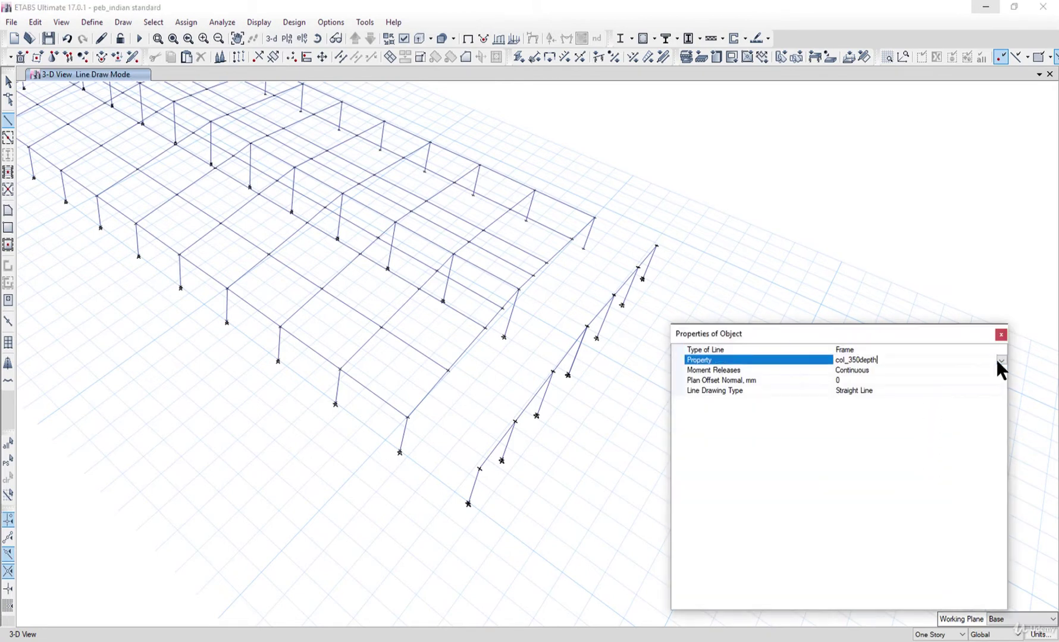
{"action": "left_click", "coordinate": [1000, 360]}
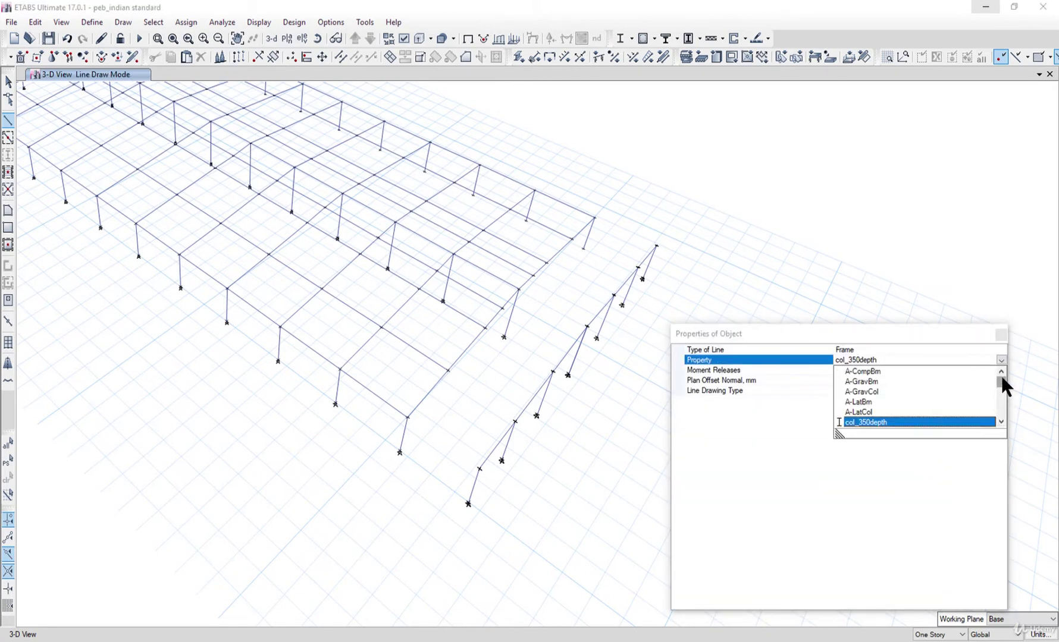
{"action": "left_click_drag", "start_coordinate": [1001, 375], "coordinate": [1002, 395]}
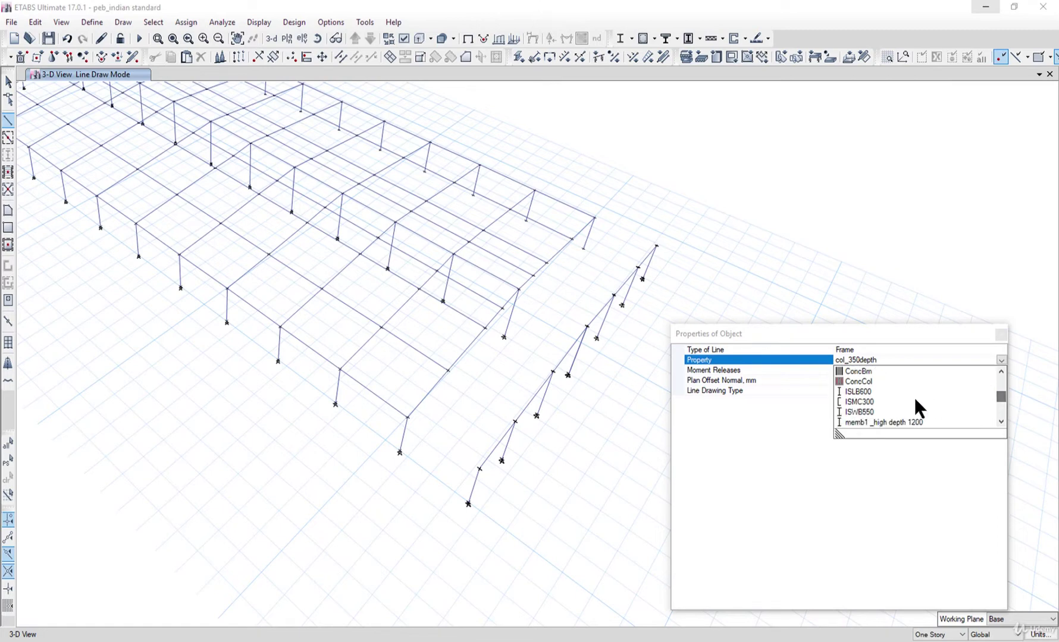
{"action": "left_click", "coordinate": [862, 402]}
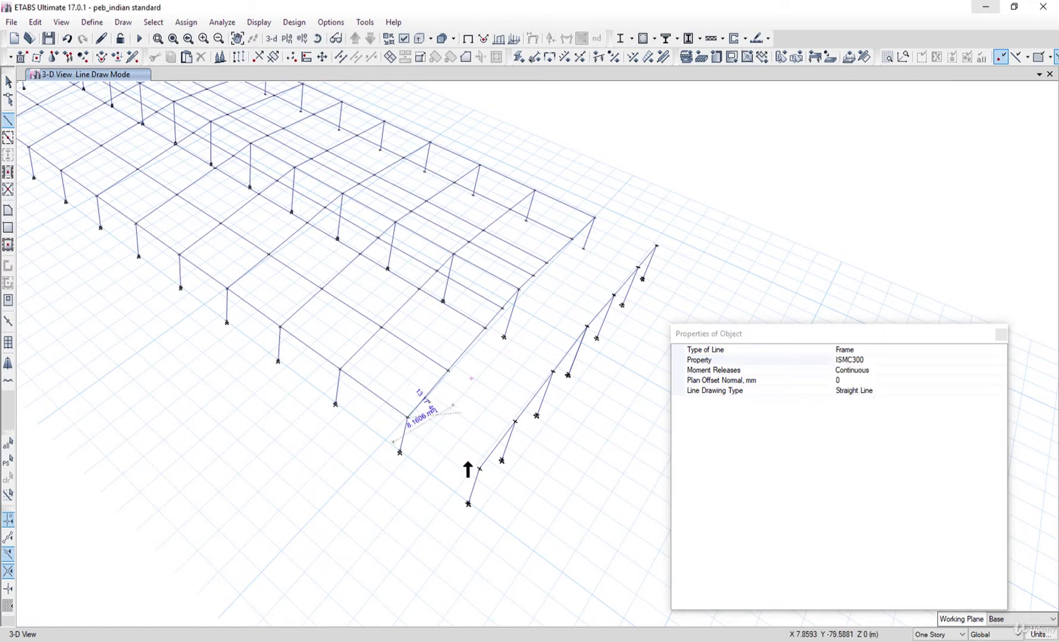
- Draw ISMC300 beams, about 7.2 m long, from the shed's joints to the new end frame's joints
{"action": "left_click", "coordinate": [480, 470]}
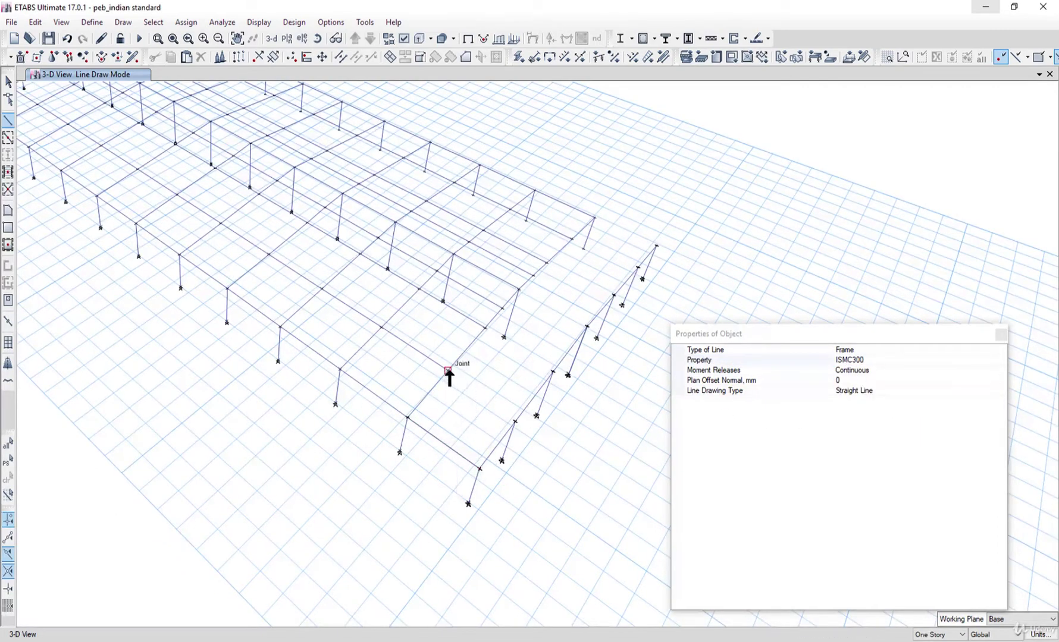
{"action": "left_click", "coordinate": [448, 371]}
{"action": "left_click", "coordinate": [515, 420]}
{"action": "left_click", "coordinate": [490, 332]}
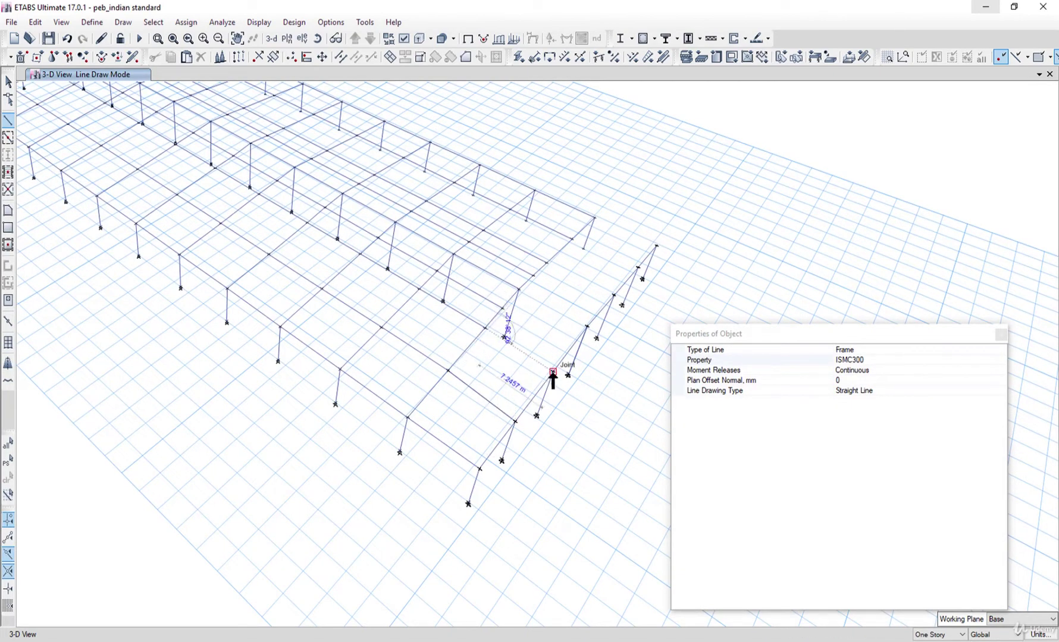
{"action": "left_click", "coordinate": [519, 289]}
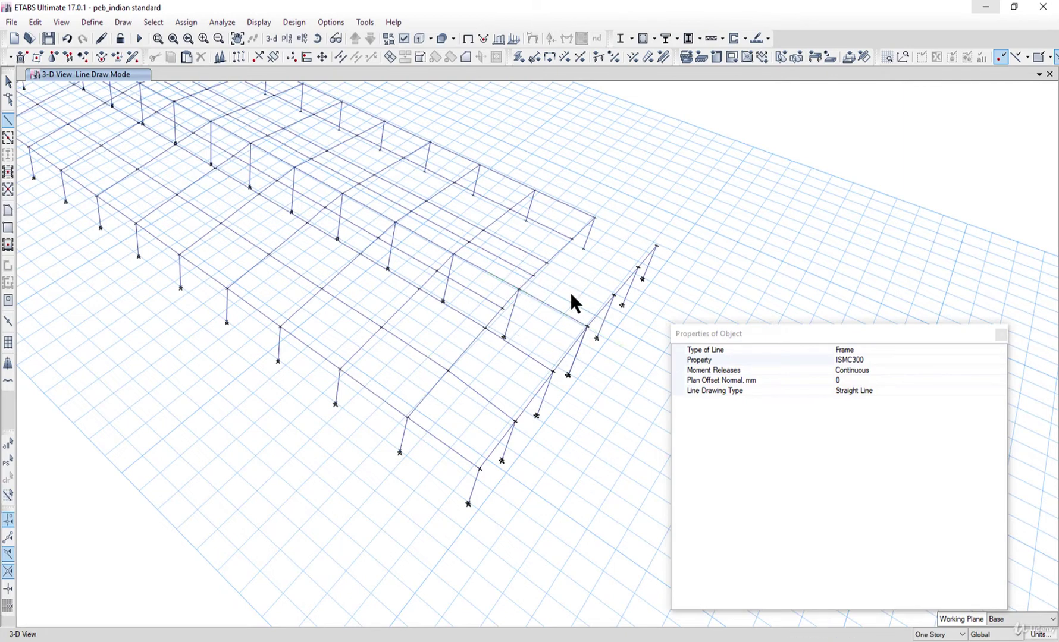
{"action": "scroll", "coordinate": [409, 352], "scroll_direction": "down", "scroll_amount": 2}
{"action": "scroll", "coordinate": [385, 345], "scroll_direction": "up", "scroll_amount": 2}
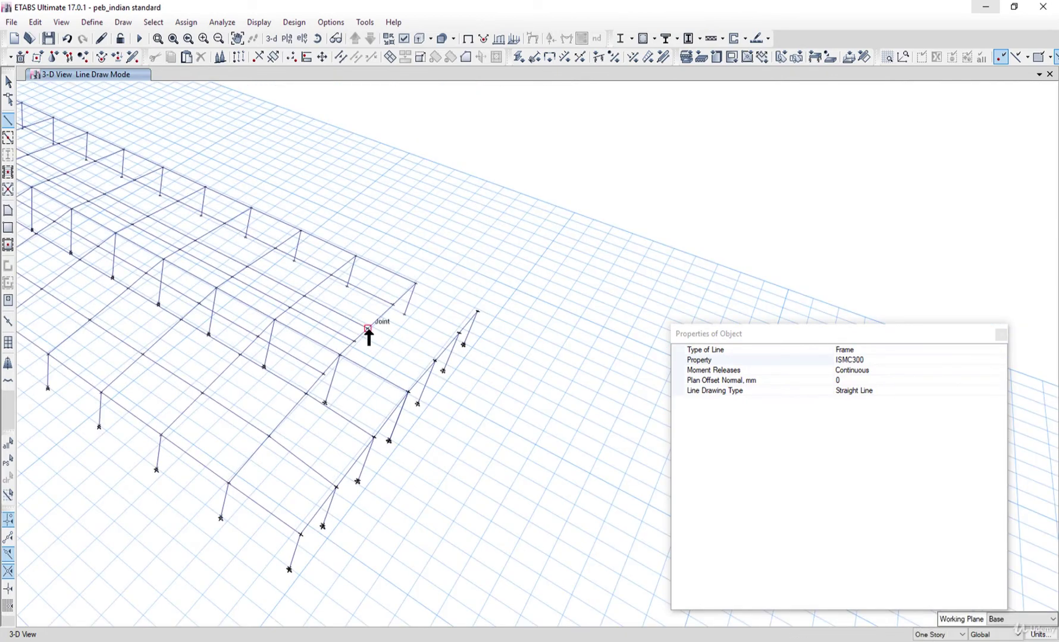
{"action": "double_click", "coordinate": [434, 361]}
{"action": "left_click", "coordinate": [393, 305]}
{"action": "double_click", "coordinate": [459, 333]}
{"action": "middle_click_drag", "start_coordinate": [413, 293], "coordinate": [404, 316]}
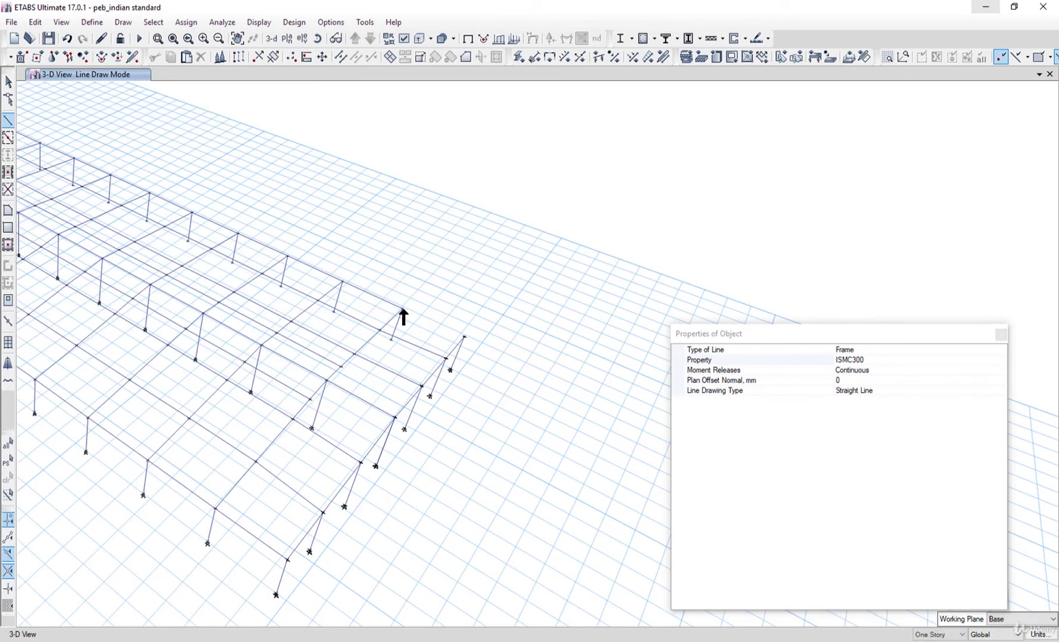
- Finish the current beam at a column-top joint and draw one more ISMC300 beam to a column top
{"action": "scroll", "coordinate": [406, 318], "scroll_direction": "up", "scroll_amount": 5}
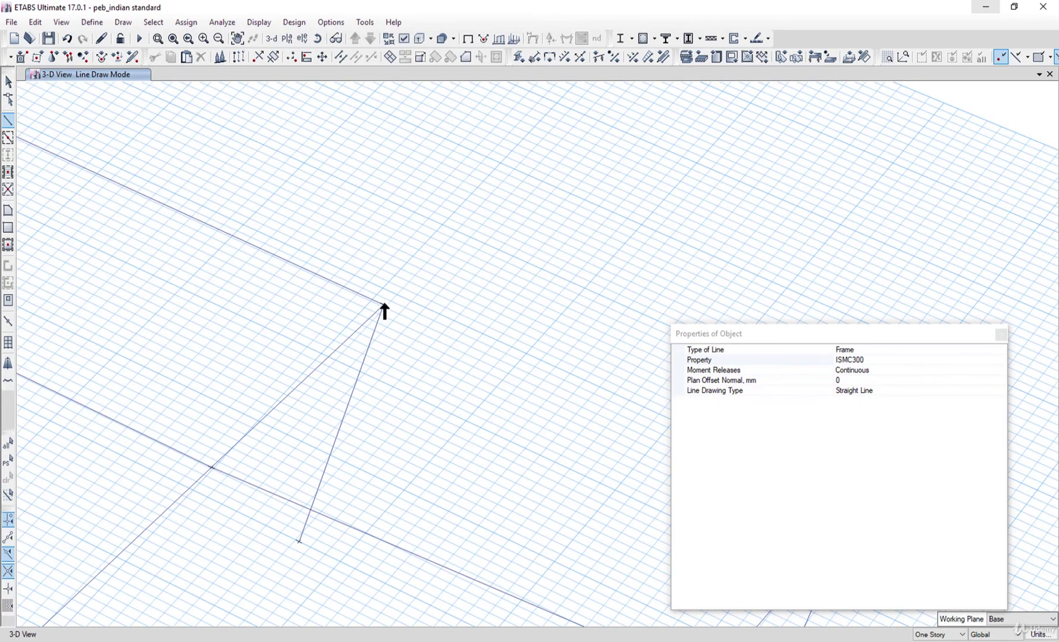
{"action": "scroll", "coordinate": [384, 310], "scroll_direction": "down", "scroll_amount": 5}
{"action": "scroll", "coordinate": [372, 305], "scroll_direction": "up", "scroll_amount": 3}
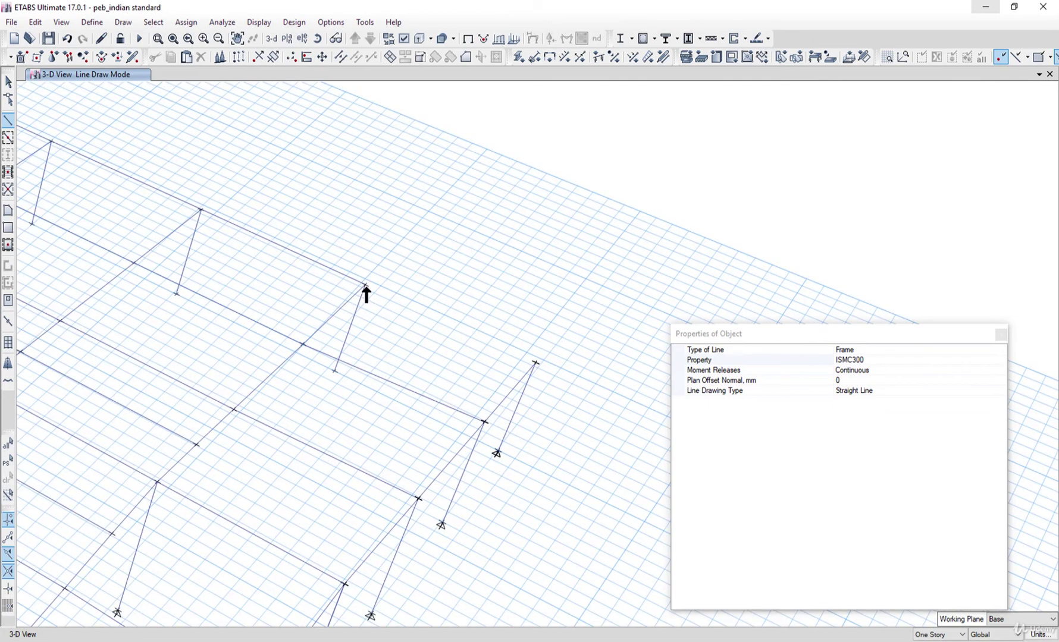
{"action": "scroll", "coordinate": [568, 485], "scroll_direction": "up", "scroll_amount": 5}
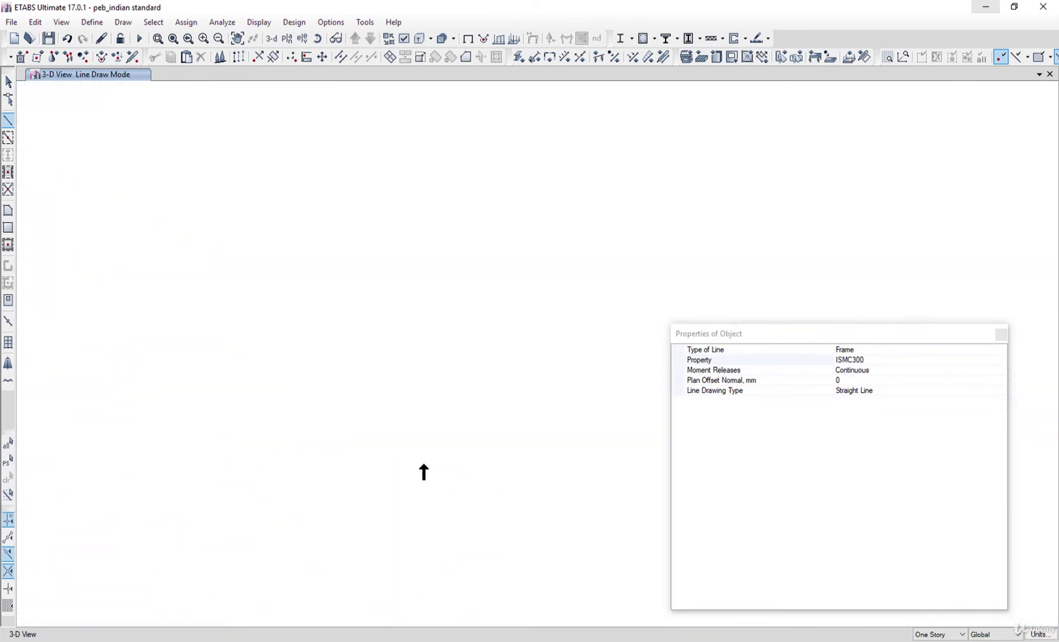
{"action": "scroll", "coordinate": [527, 316], "scroll_direction": "down", "scroll_amount": 5}
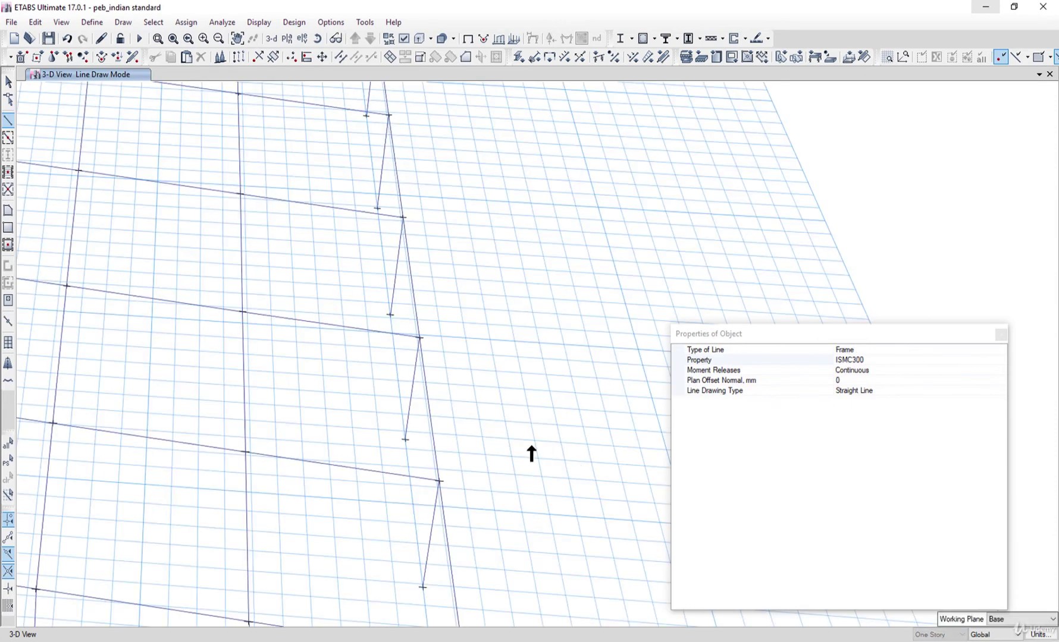
{"action": "scroll", "coordinate": [474, 425], "scroll_direction": "up", "scroll_amount": 5}
{"action": "scroll", "coordinate": [204, 272], "scroll_direction": "down", "scroll_amount": 5}
{"action": "scroll", "coordinate": [634, 348], "scroll_direction": "up", "scroll_amount": 3}
{"action": "scroll", "coordinate": [279, 359], "scroll_direction": "down", "scroll_amount": 3}
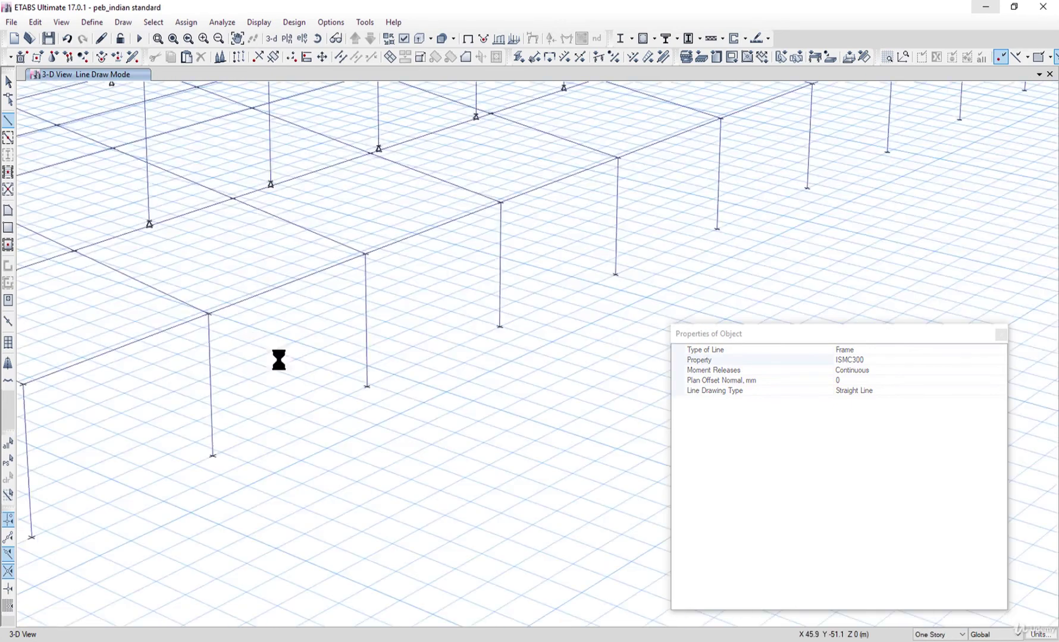
{"action": "scroll", "coordinate": [645, 256], "scroll_direction": "up", "scroll_amount": 4}
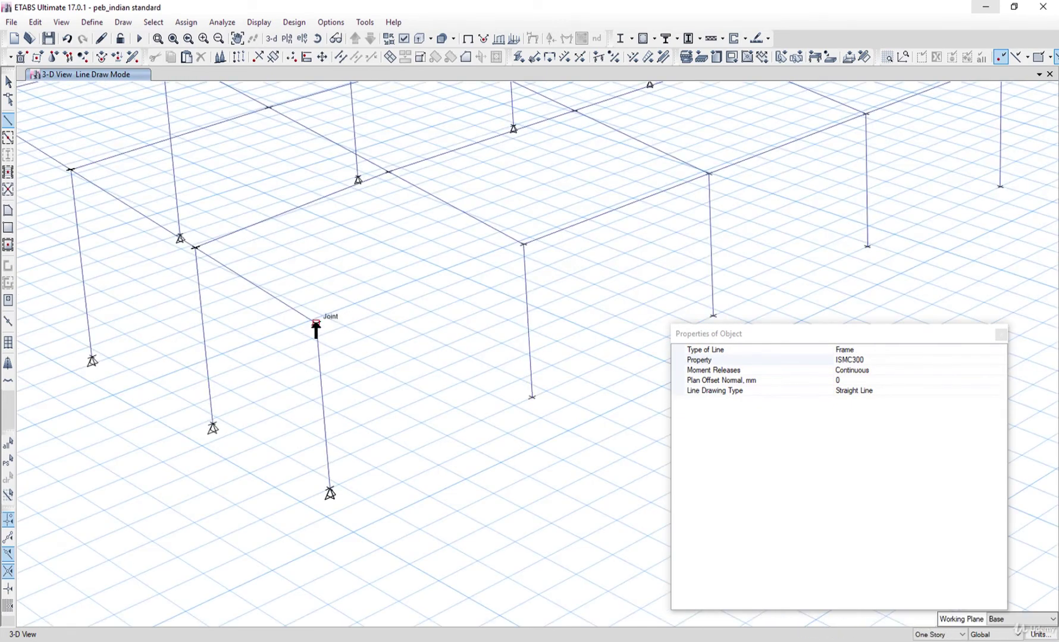
{"action": "left_click", "coordinate": [523, 244]}
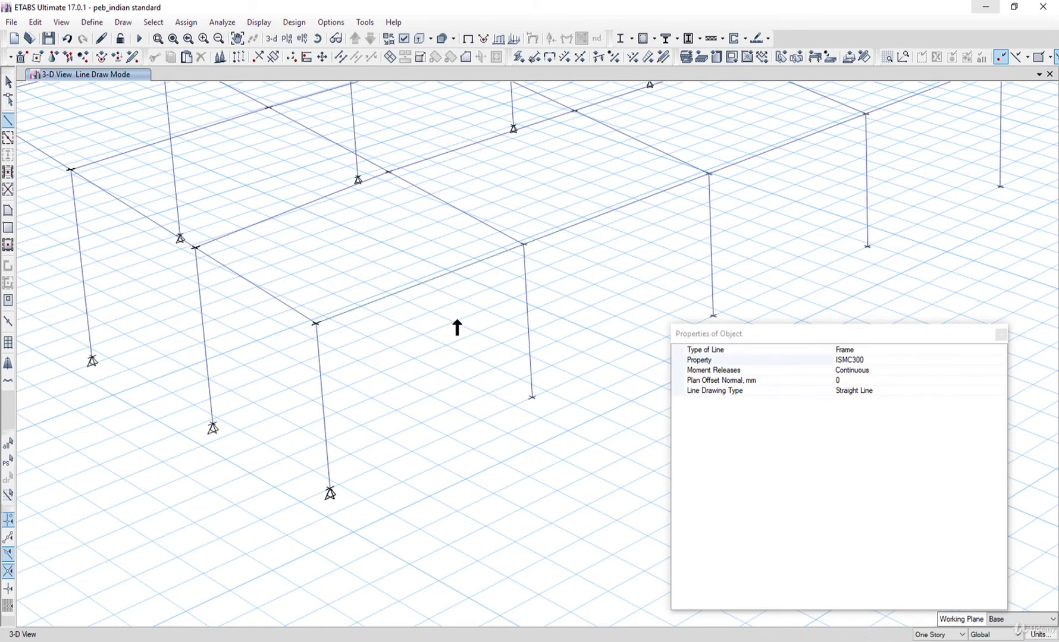
{"action": "scroll", "coordinate": [416, 338], "scroll_direction": "down", "scroll_amount": 4}
{"action": "scroll", "coordinate": [565, 274], "scroll_direction": "up", "scroll_amount": 3}
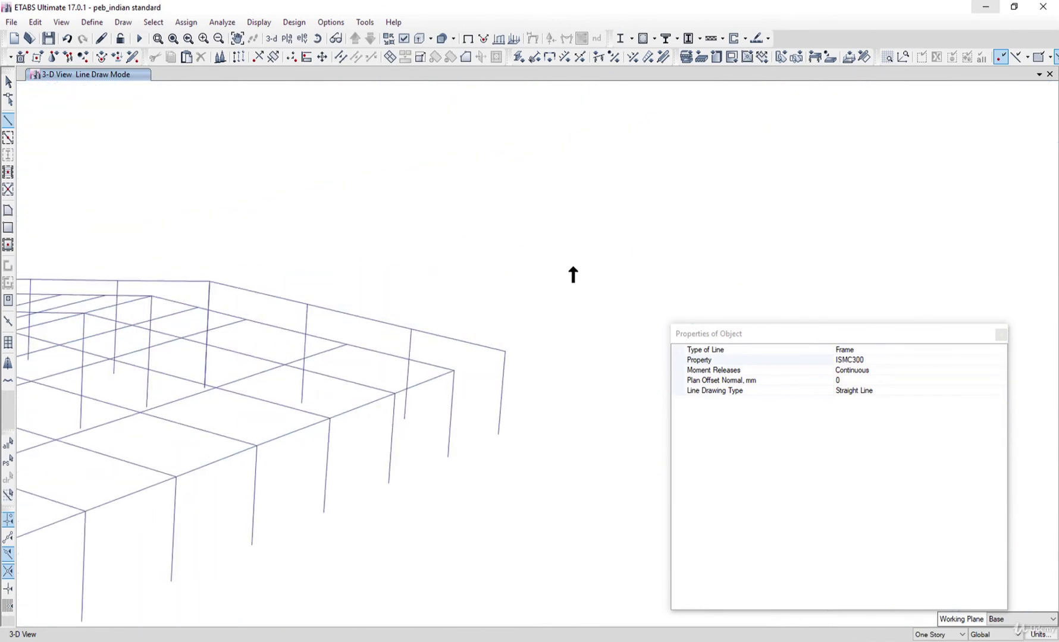
{"action": "left_click", "coordinate": [454, 371]}
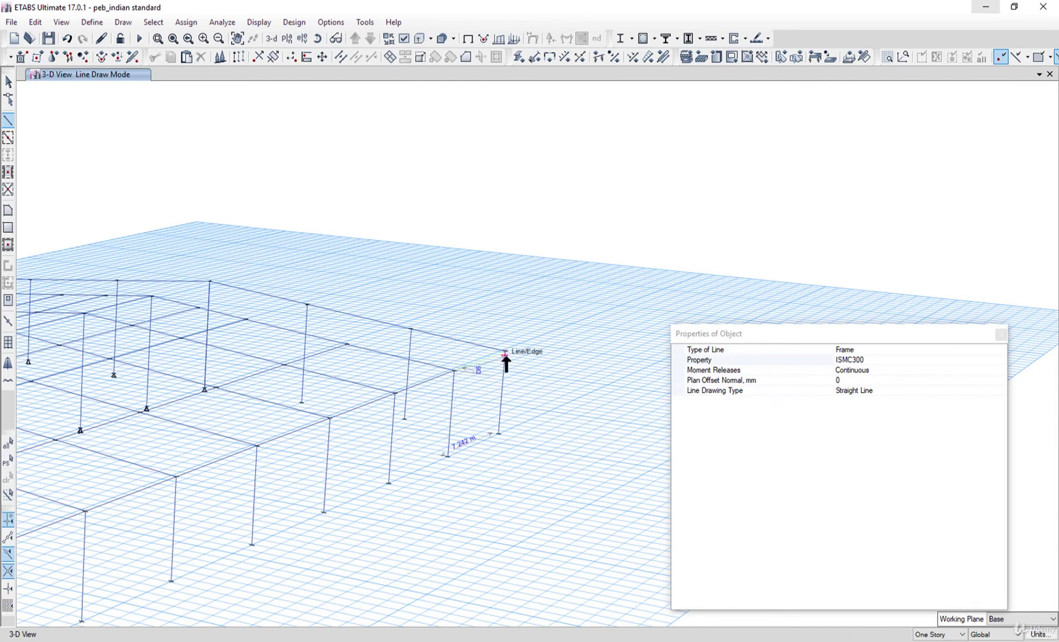
{"action": "left_click", "coordinate": [505, 351]}
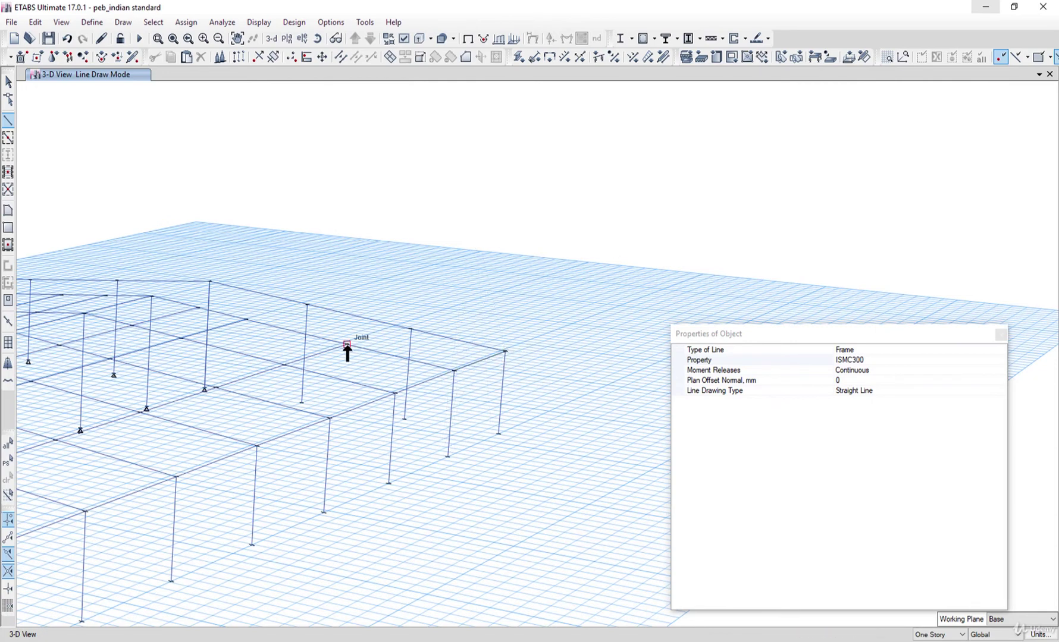
{"action": "key", "text": "Escape"}
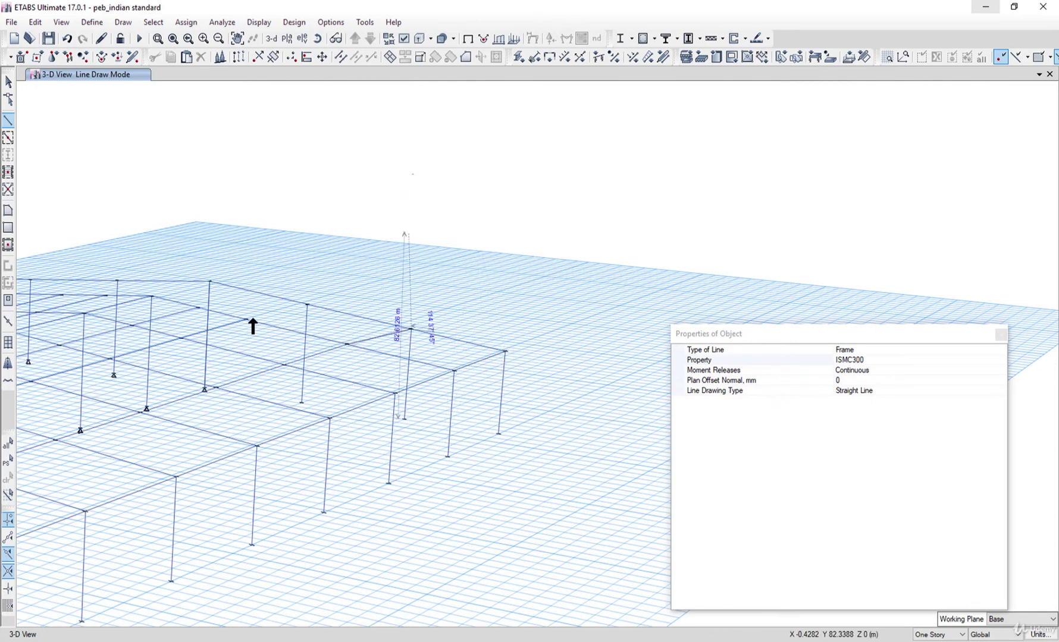
- Draw another ISMC300 connecting beam from a frame joint to a column top
{"action": "left_click", "coordinate": [246, 320]}
{"action": "key", "text": "Escape"}
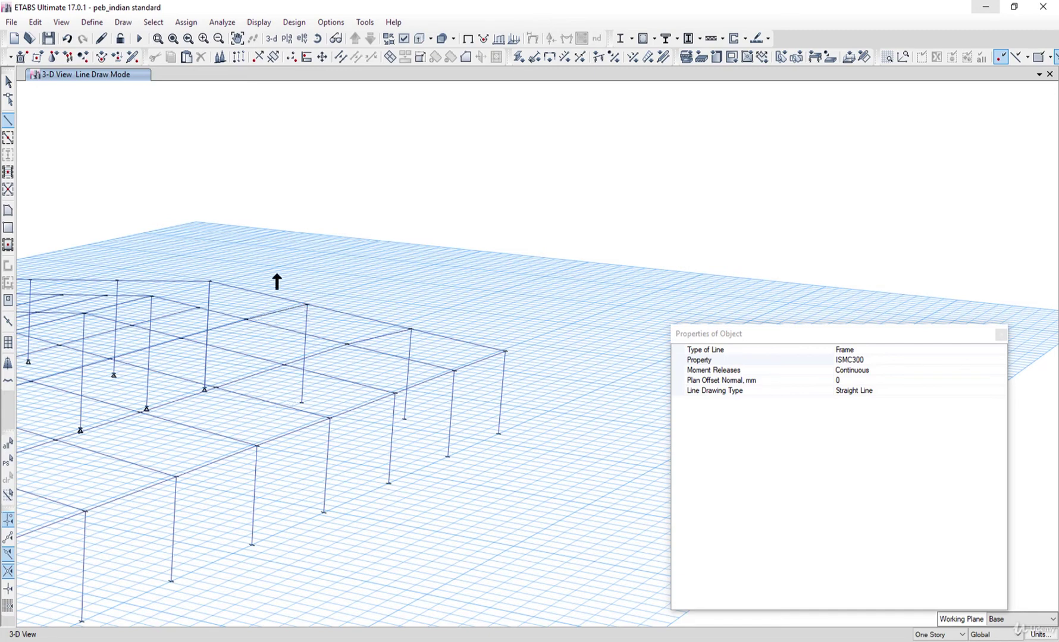
{"action": "scroll", "coordinate": [364, 345], "scroll_direction": "up", "scroll_amount": 4}
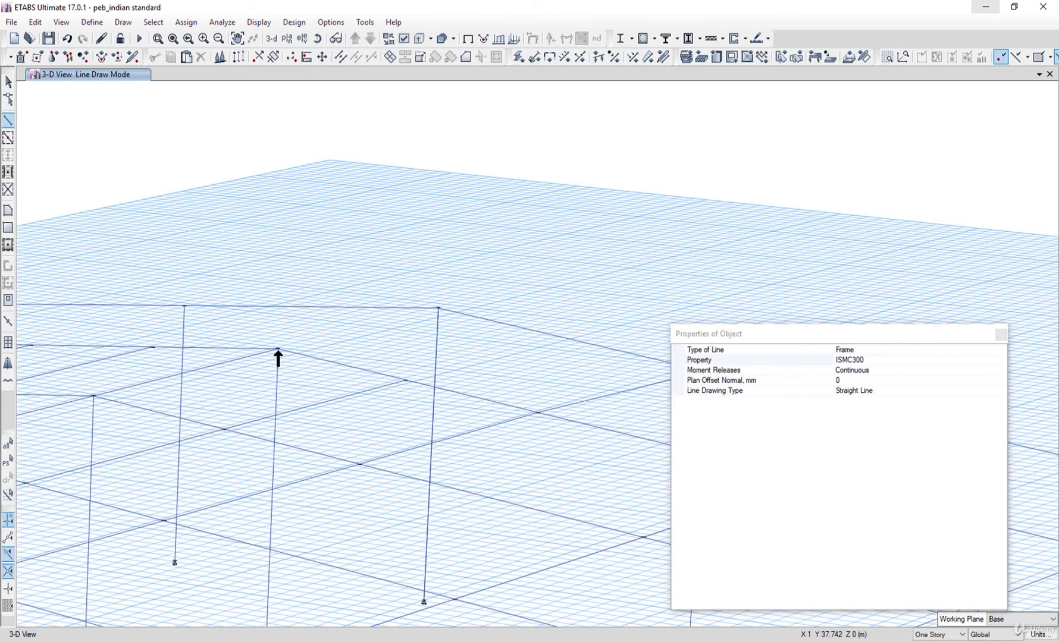
{"action": "left_click", "coordinate": [277, 350]}
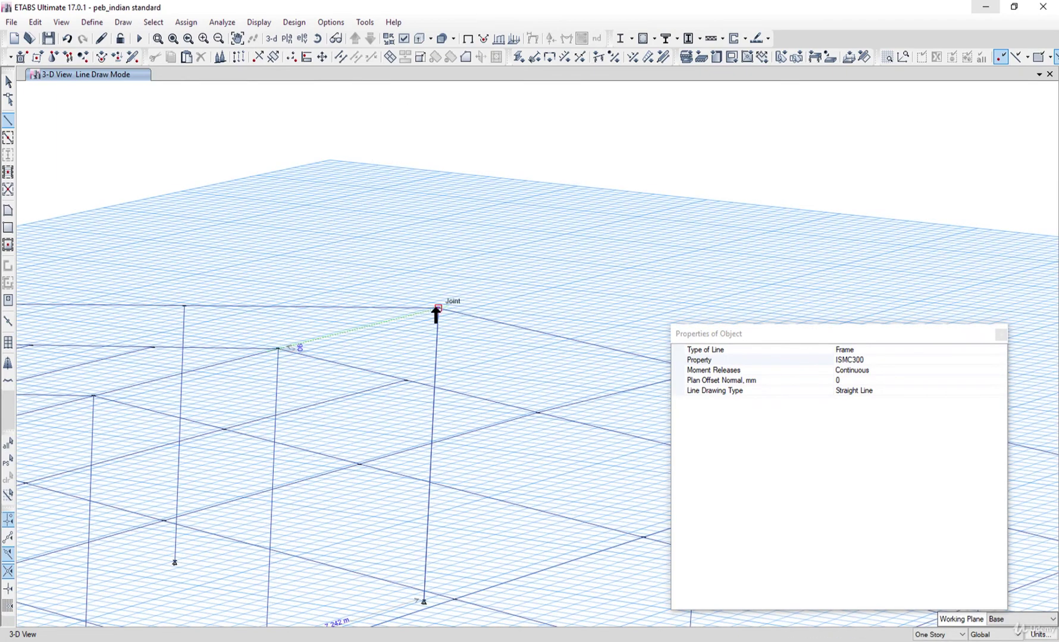
{"action": "left_click", "coordinate": [436, 310]}
{"action": "key", "text": "Escape"}
{"action": "scroll", "coordinate": [513, 275], "scroll_direction": "down", "scroll_amount": 3}
{"action": "scroll", "coordinate": [342, 378], "scroll_direction": "down", "scroll_amount": 4}
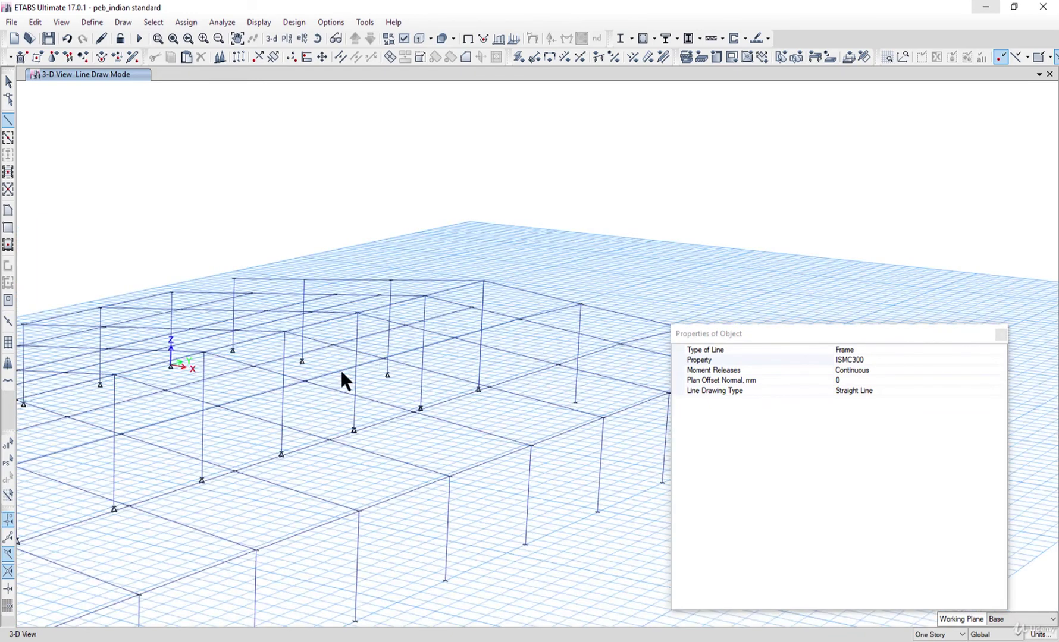
{"action": "middle_click_drag", "start_coordinate": [309, 436], "coordinate": [355, 394], "text": "shift"}
- Add ISMC300 beams between adjacent column tops and begin the next one toward the far gable end
{"action": "scroll", "coordinate": [312, 408], "scroll_direction": "up", "scroll_amount": 6}
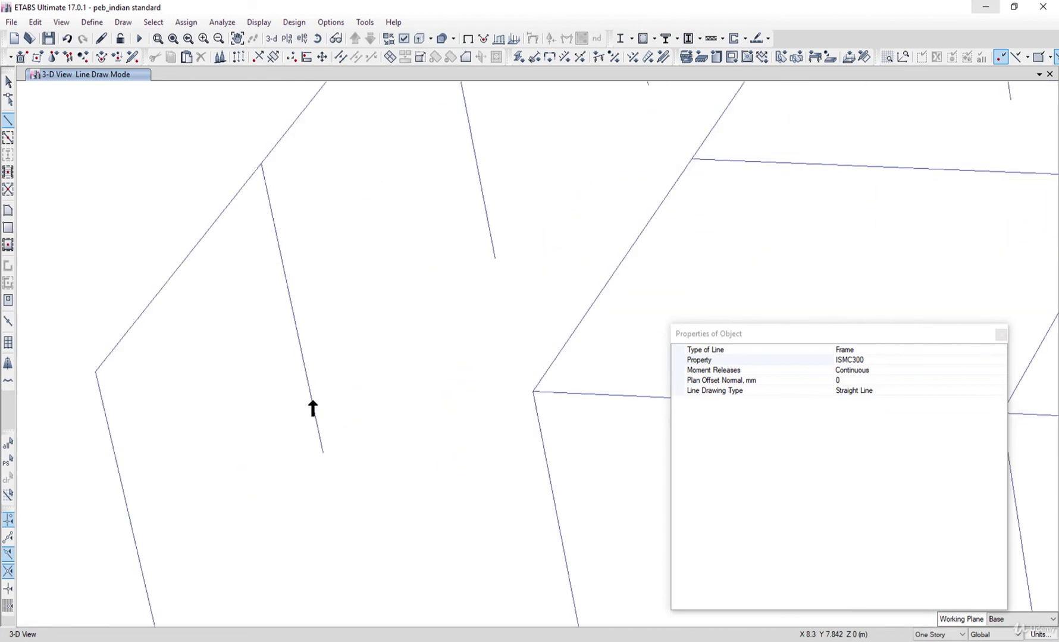
{"action": "left_click", "coordinate": [96, 372]}
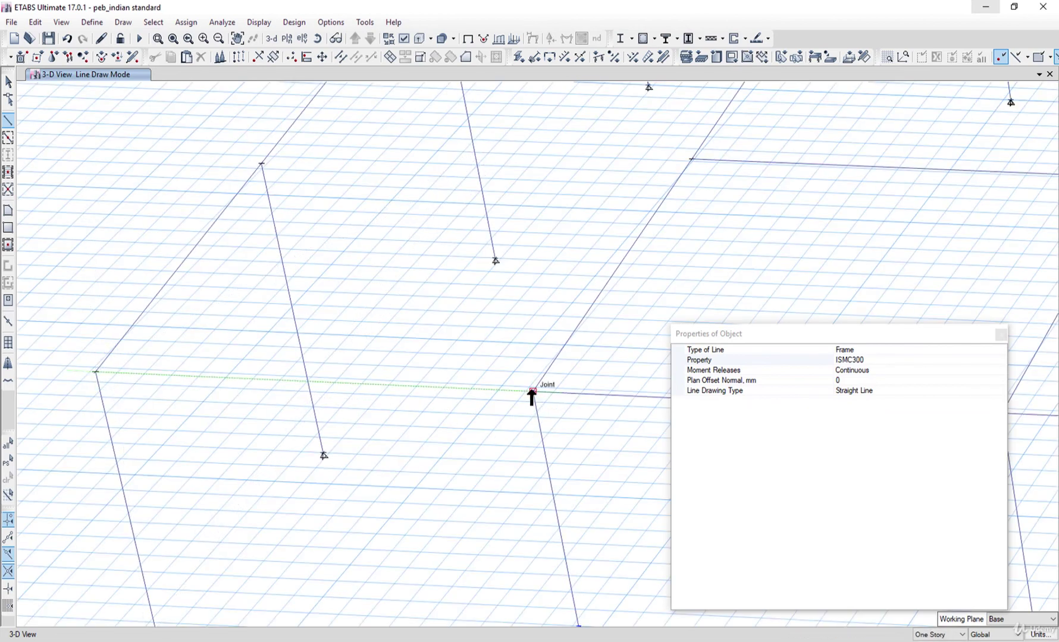
{"action": "left_click", "coordinate": [532, 392]}
{"action": "scroll", "coordinate": [306, 361], "scroll_direction": "down", "scroll_amount": 5}
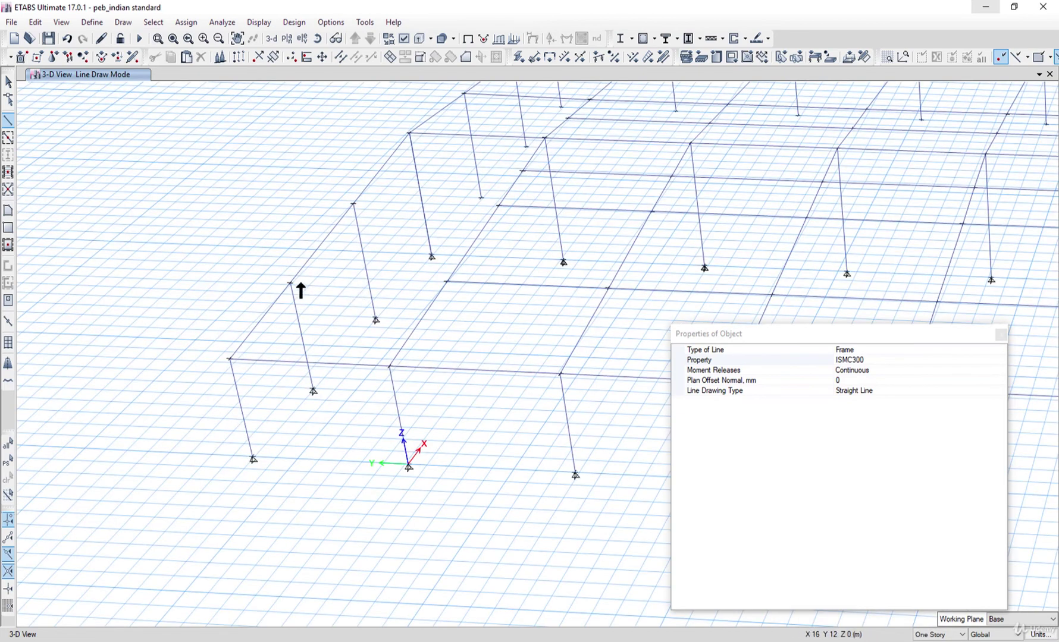
{"action": "left_click", "coordinate": [290, 283]}
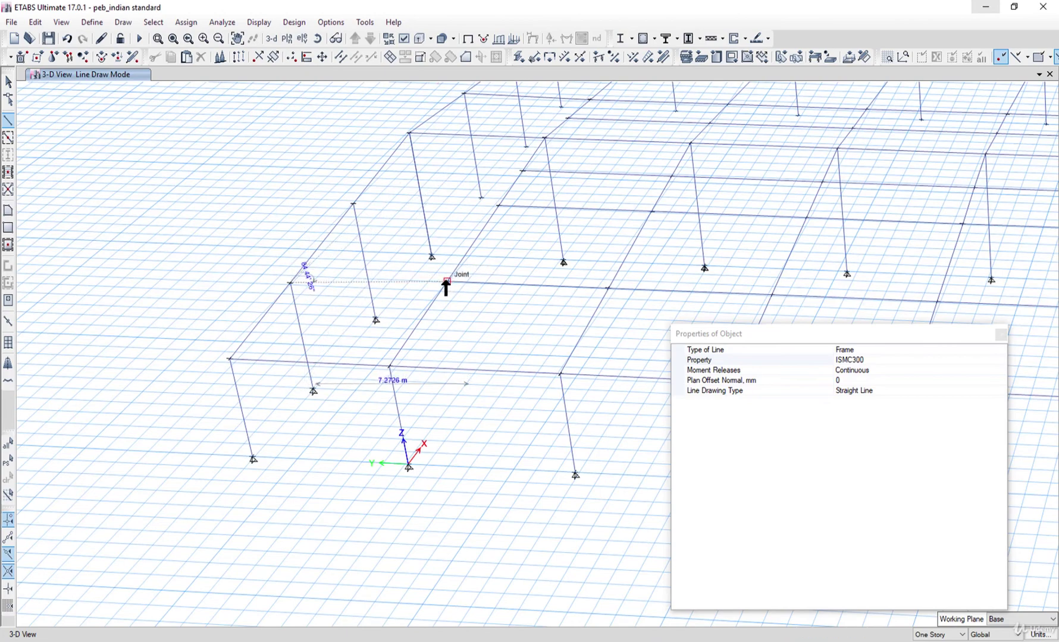
{"action": "left_click", "coordinate": [448, 280]}
{"action": "middle_click_drag", "start_coordinate": [456, 245], "coordinate": [395, 324]}
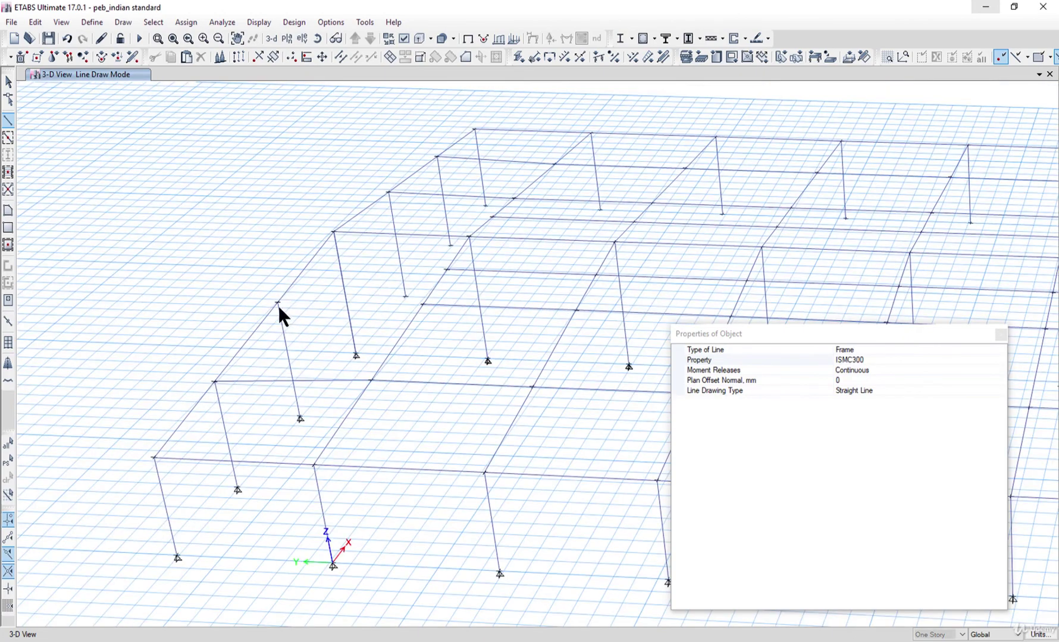
{"action": "left_click", "coordinate": [277, 305]}
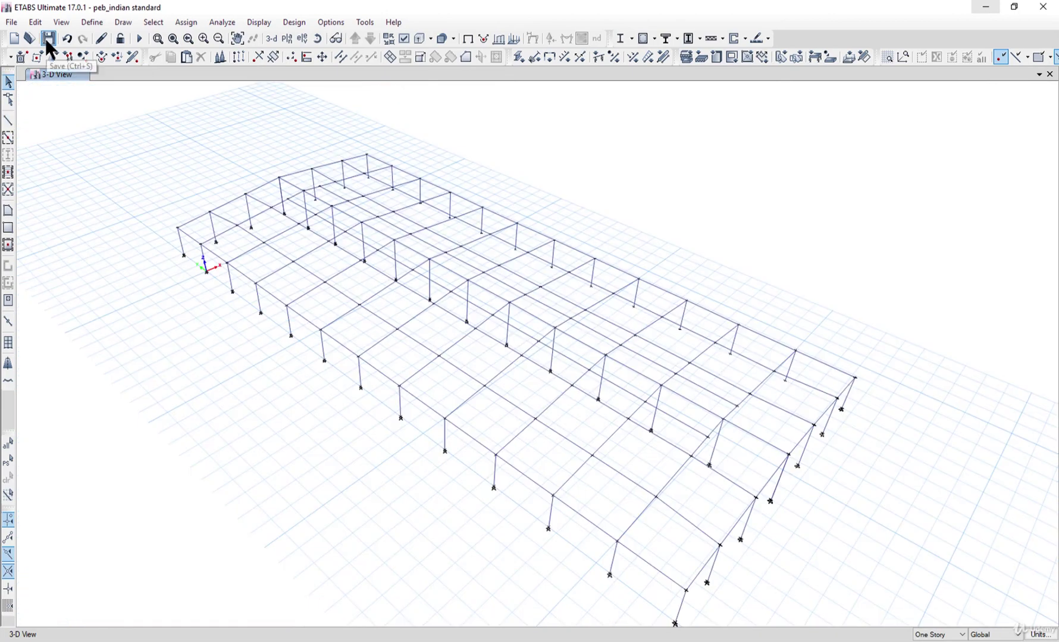
- Save the shed model, dismiss the save error, and switch to the rendered 3D view
{"action": "left_click", "coordinate": [46, 42]}
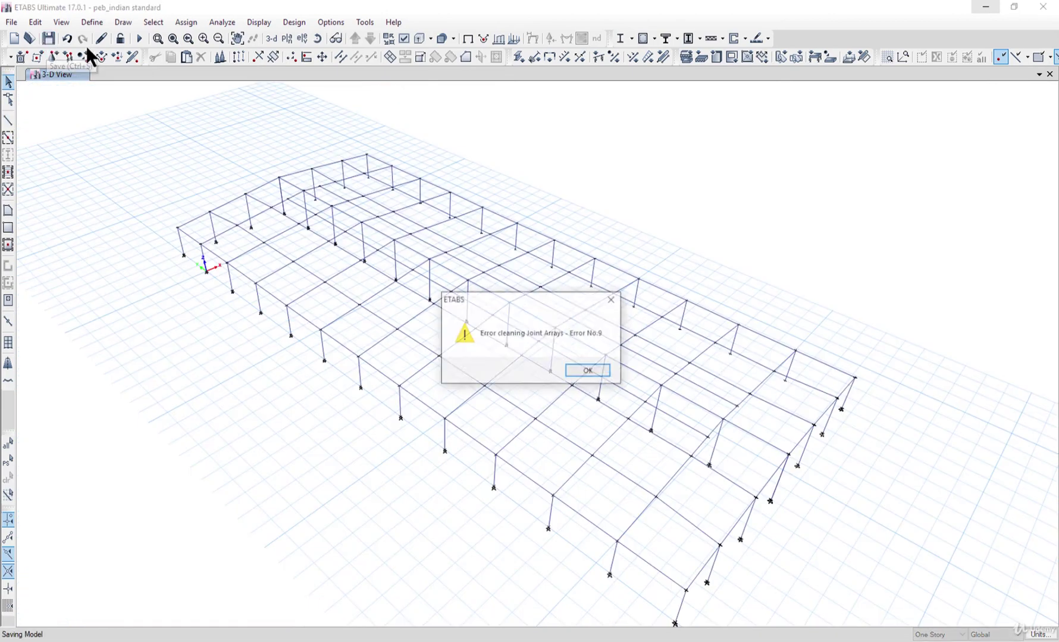
{"action": "left_click", "coordinate": [587, 374]}
{"action": "left_click", "coordinate": [61, 22]}
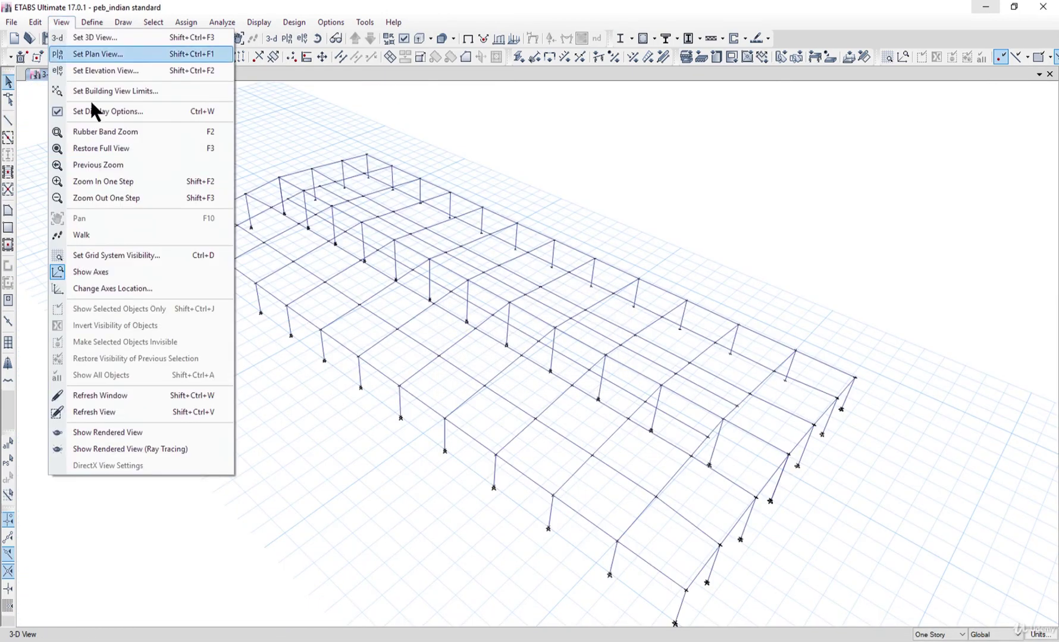
{"action": "left_click", "coordinate": [173, 433]}
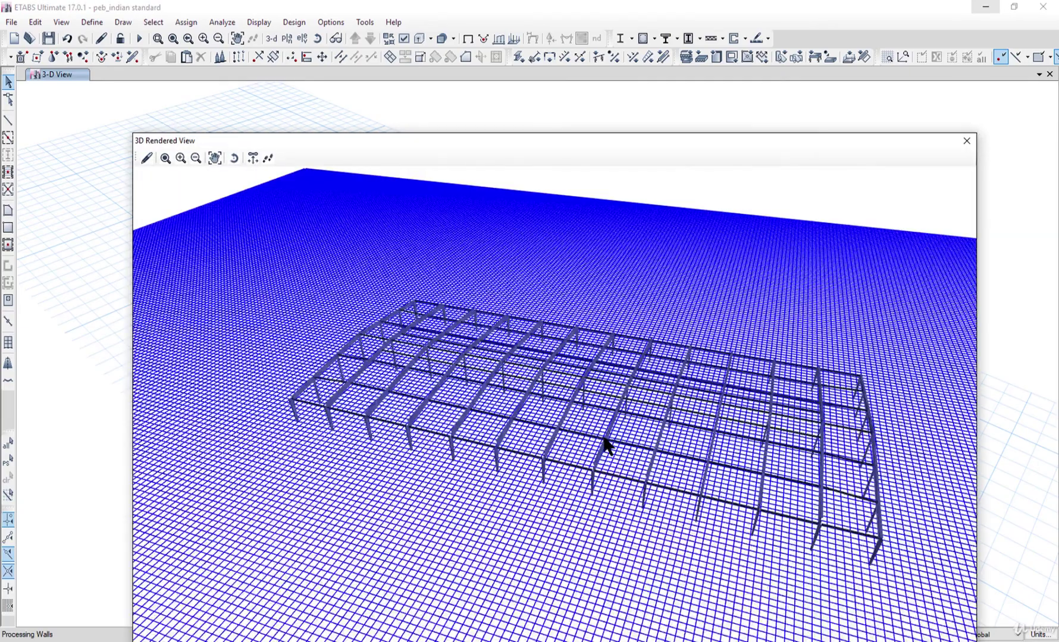
- Orbit the rendered shed to inspect its frames from several angles, then close the rendered view
{"action": "left_click_drag", "start_coordinate": [605, 445], "coordinate": [501, 360]}
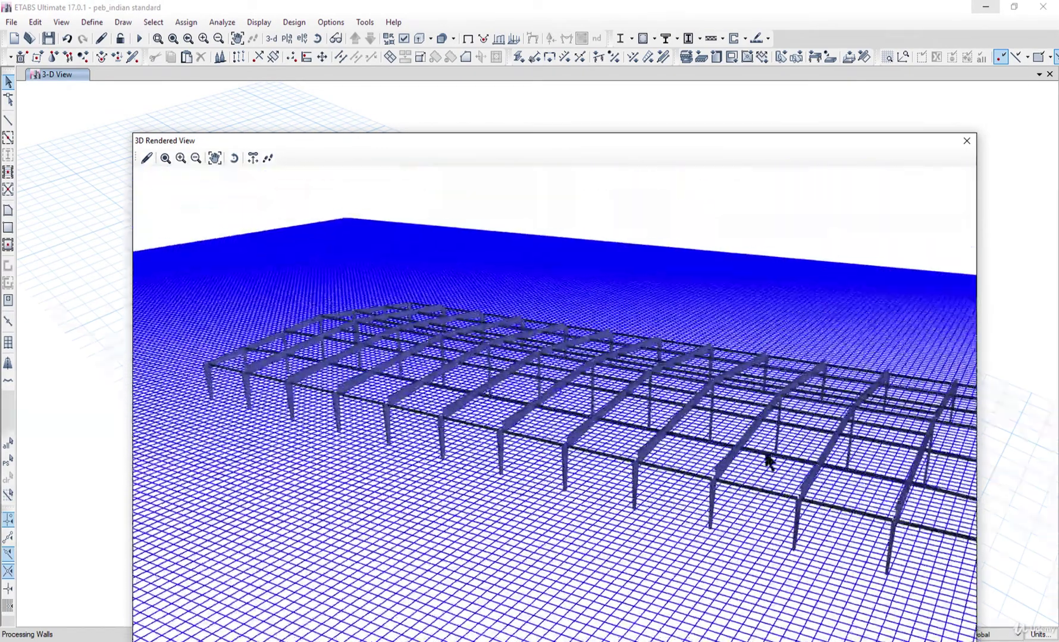
{"action": "left_click_drag", "start_coordinate": [768, 461], "coordinate": [657, 424]}
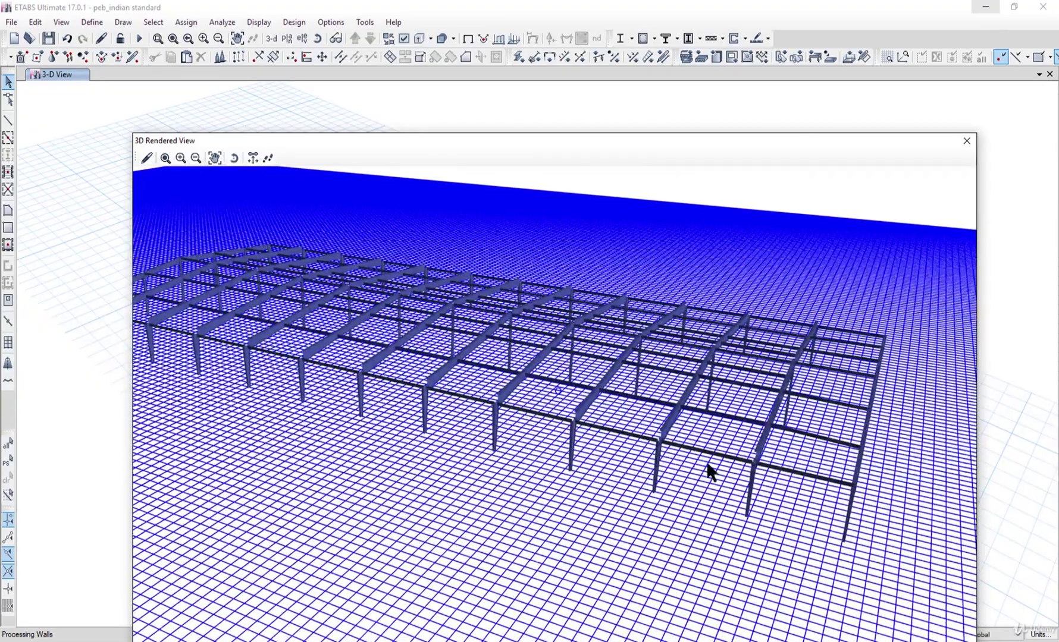
{"action": "left_click_drag", "start_coordinate": [709, 473], "coordinate": [586, 426]}
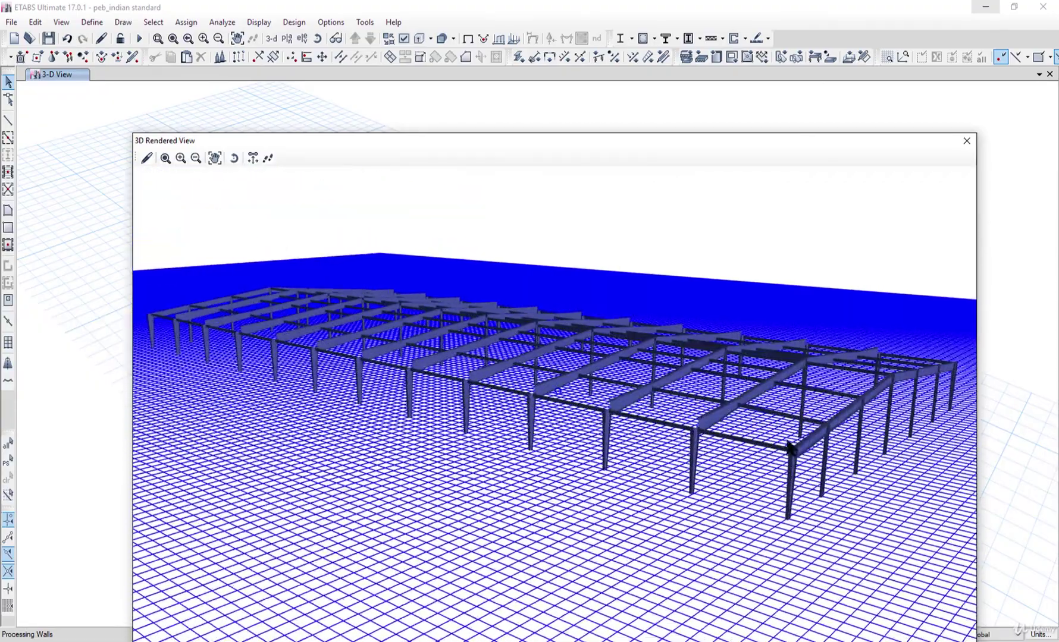
{"action": "left_click_drag", "start_coordinate": [790, 447], "coordinate": [624, 417]}
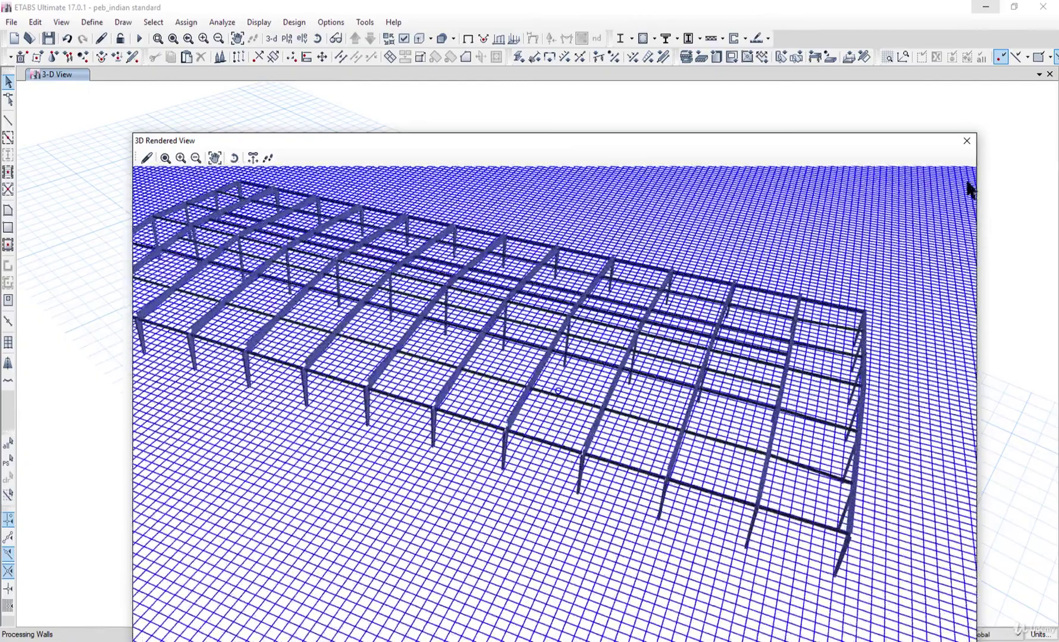
{"action": "left_click", "coordinate": [965, 141]}
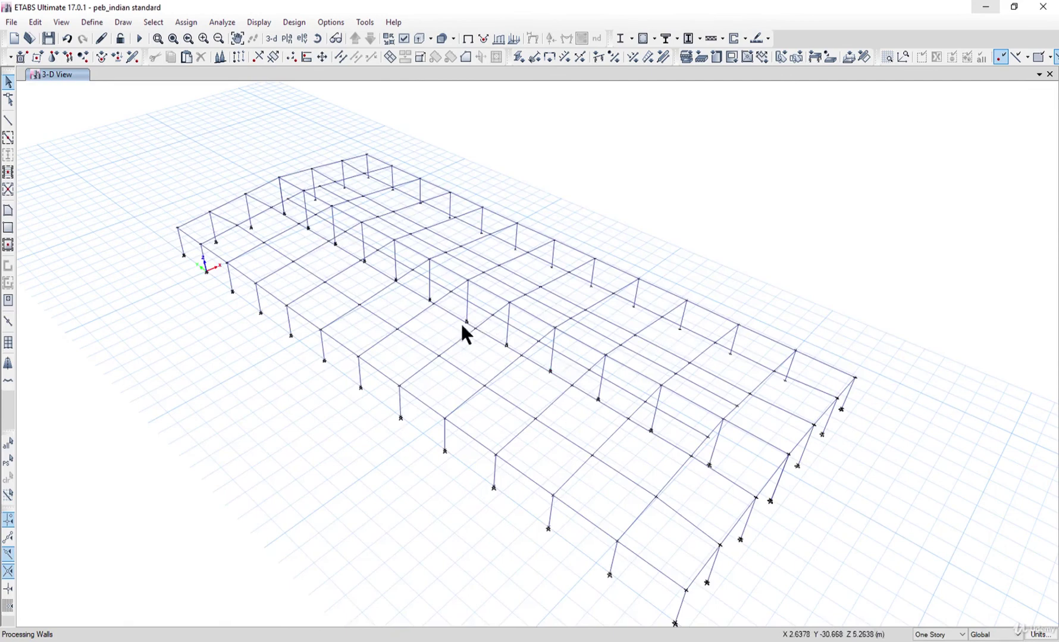